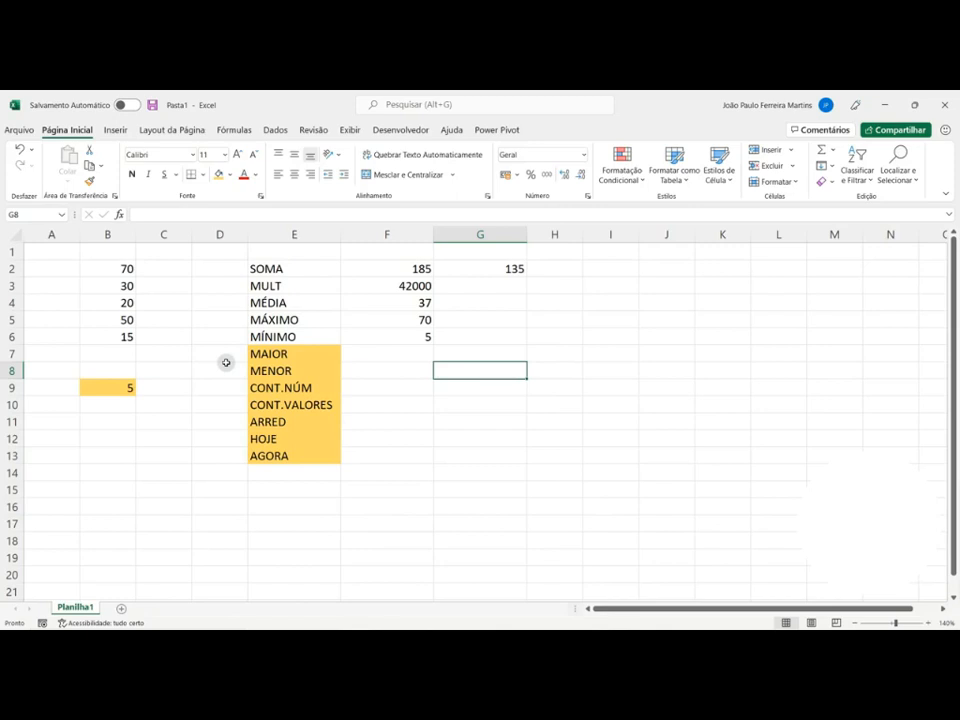
# Fill the ARRED, HOJE and AGORA label cells (E11:E13) with light blue.
pyautogui.moveTo(319, 422); pyautogui.dragTo(319, 456)
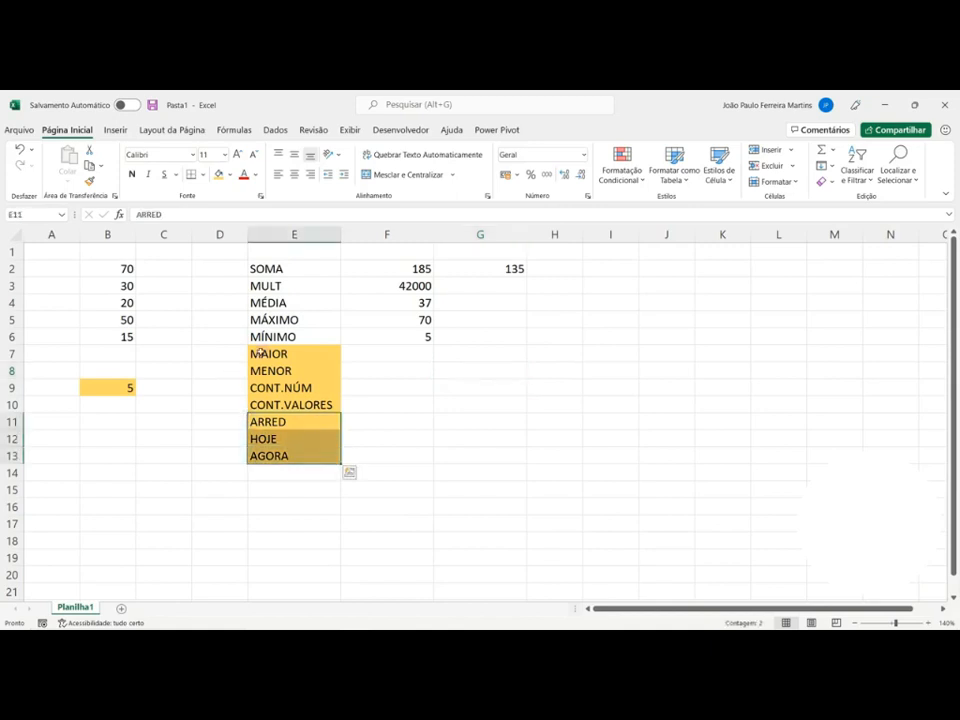
pyautogui.click(229, 174)
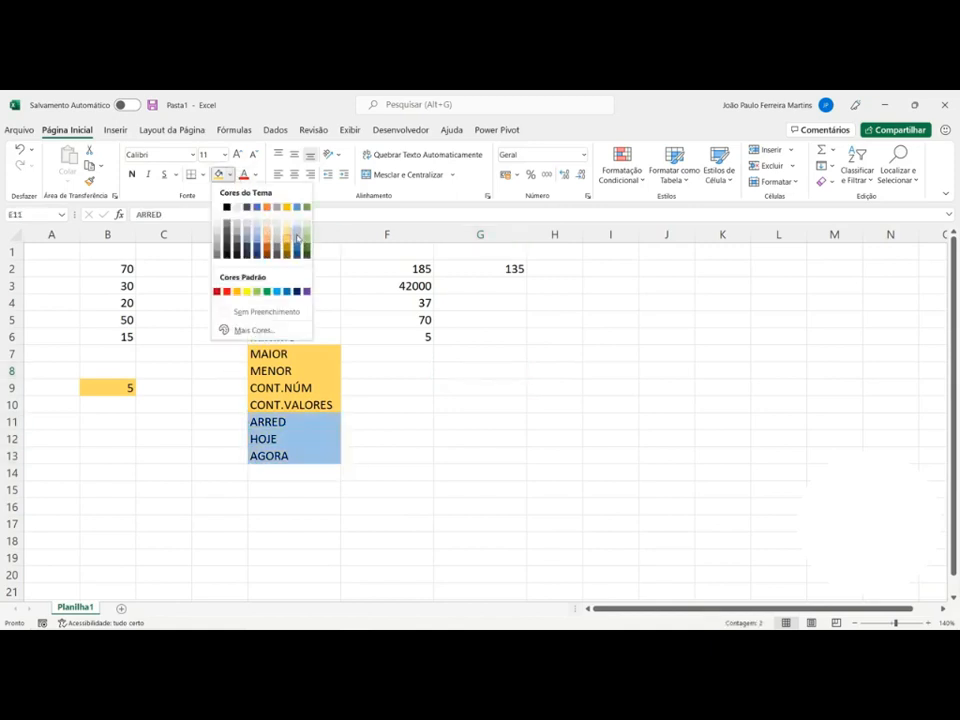
pyautogui.click(297, 238)
pyautogui.click(300, 420)
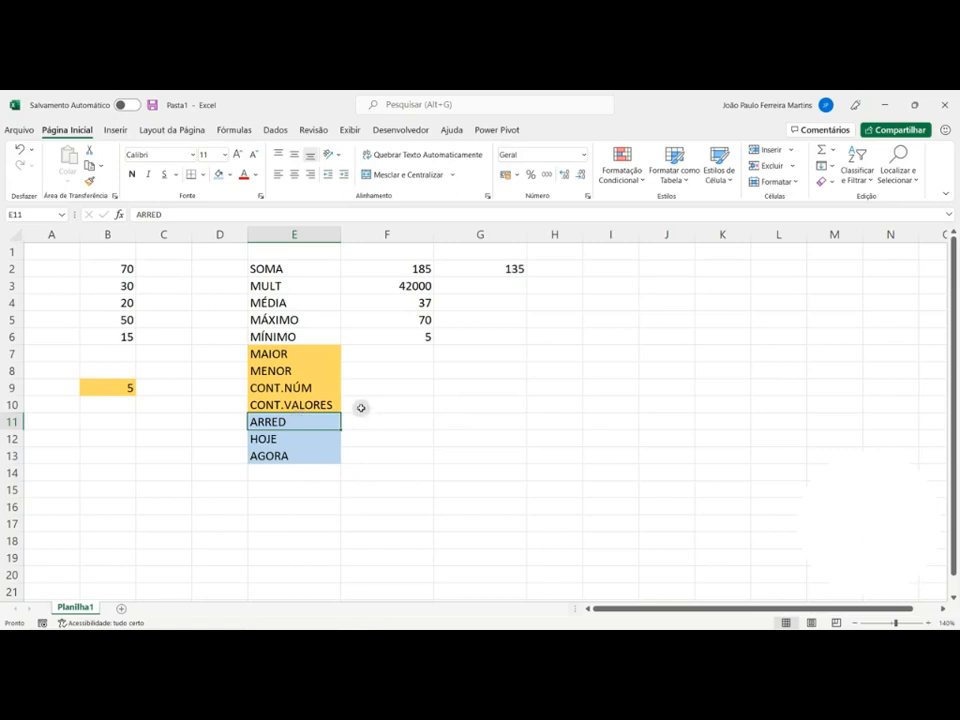
pyautogui.click(286, 372)
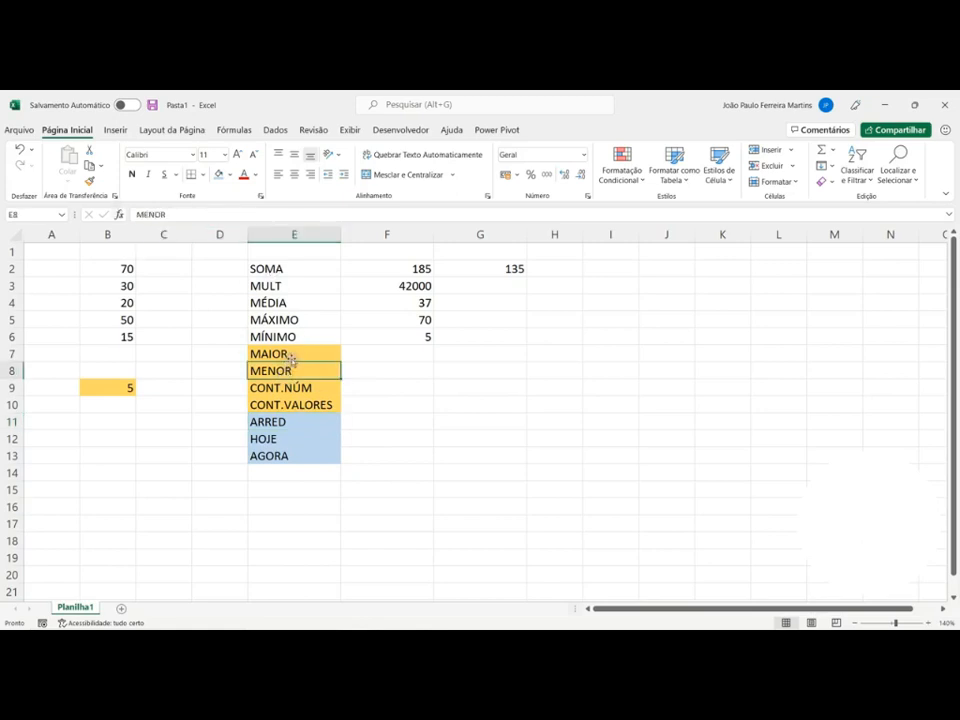
pyautogui.click(379, 349)
pyautogui.click(311, 354)
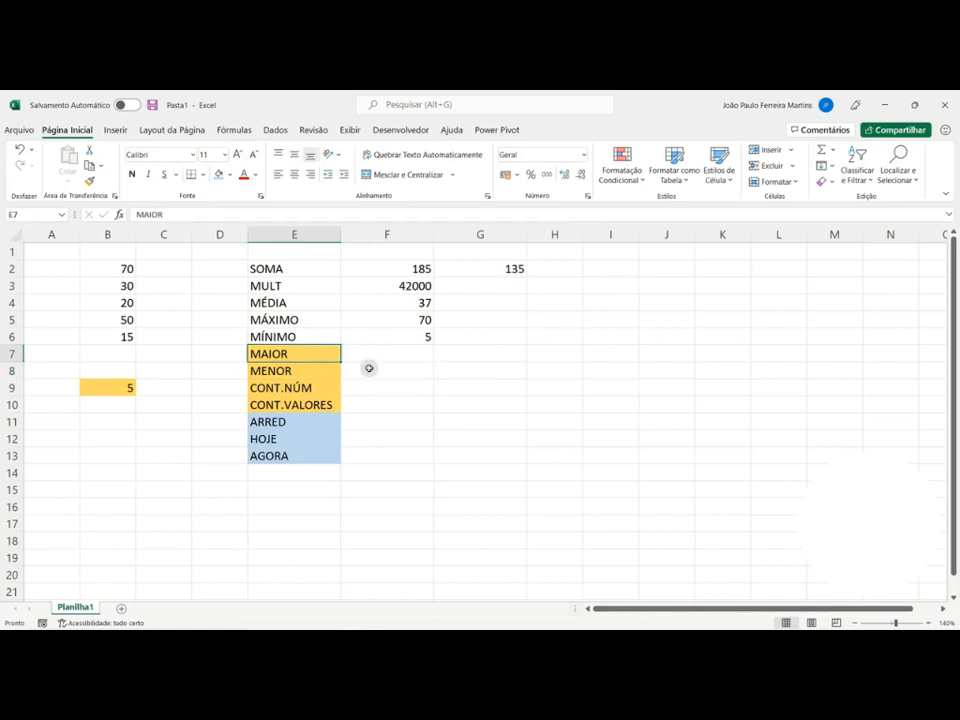
pyautogui.click(311, 320)
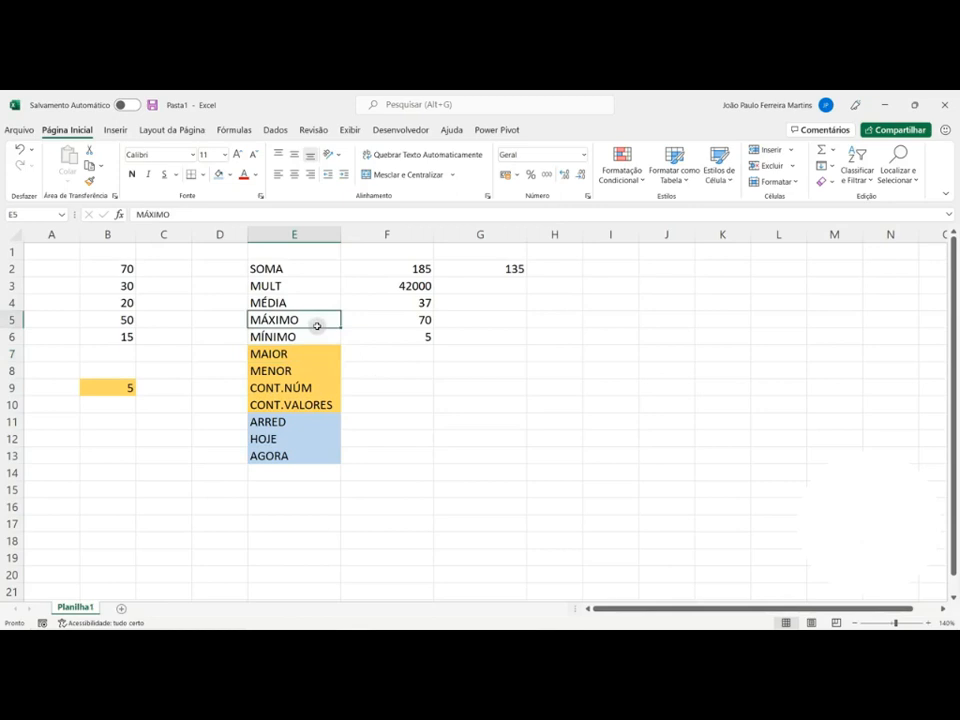
pyautogui.click(377, 354)
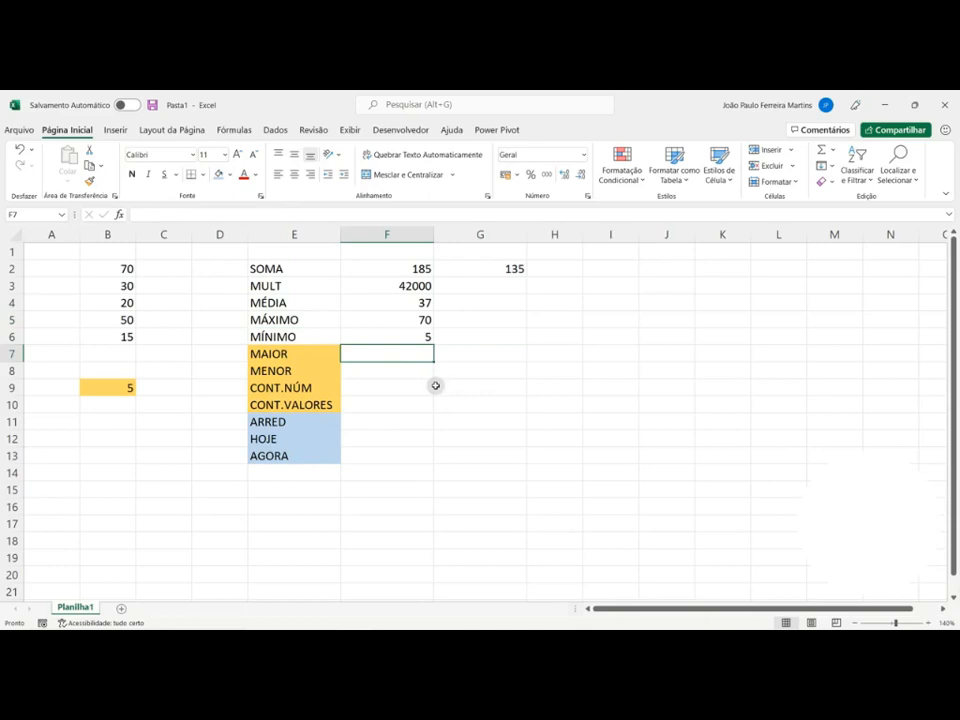
# Clear the value and fill colour of cell B9 by copying the blank cell B8 over it.
pyautogui.click(120, 368)
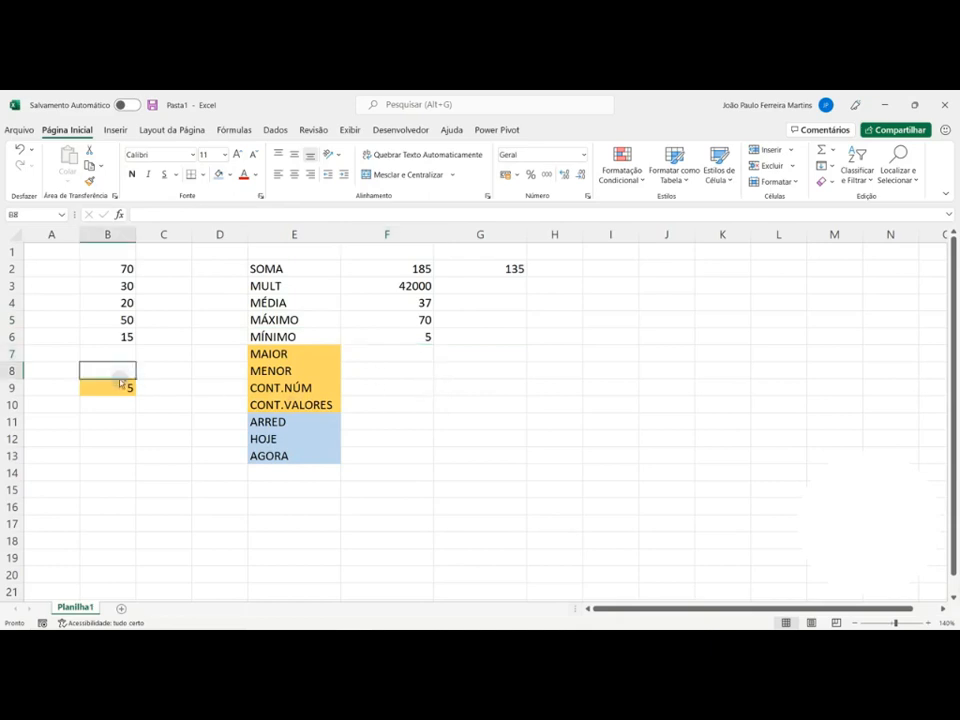
pyautogui.hotkey('ctrl', 'c')
pyautogui.hotkey('ctrl', 'v')
pyautogui.press('Escape')
# Review the numbers in B2:B6 and the MÁXIMO formula in F5 that evaluates them.
pyautogui.click(122, 269)
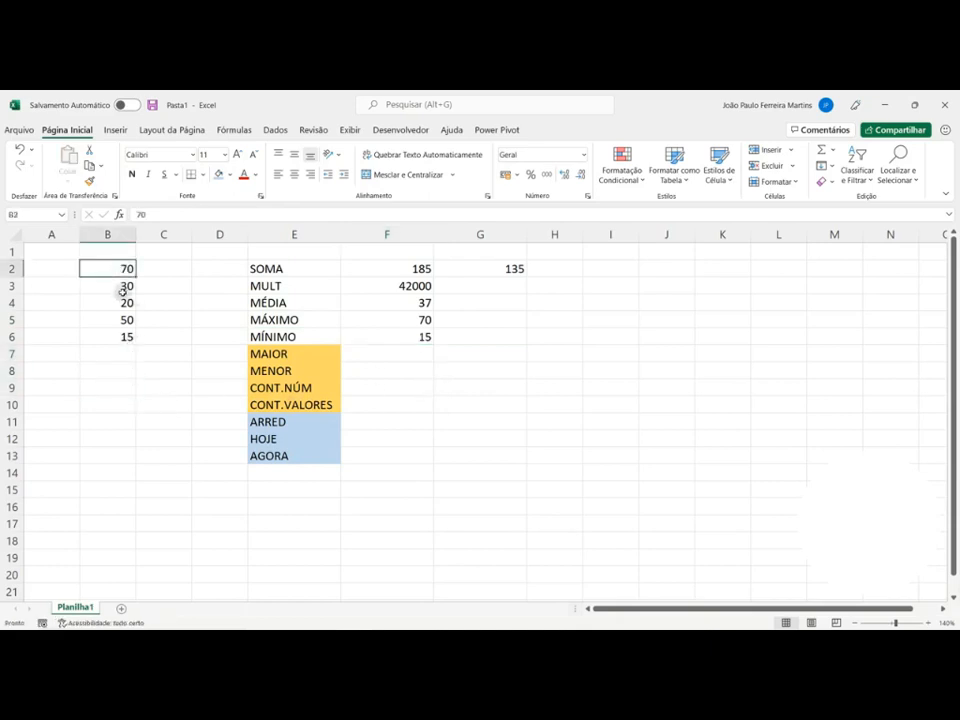
pyautogui.click(122, 289)
pyautogui.click(121, 302)
pyautogui.click(122, 318)
pyautogui.click(117, 337)
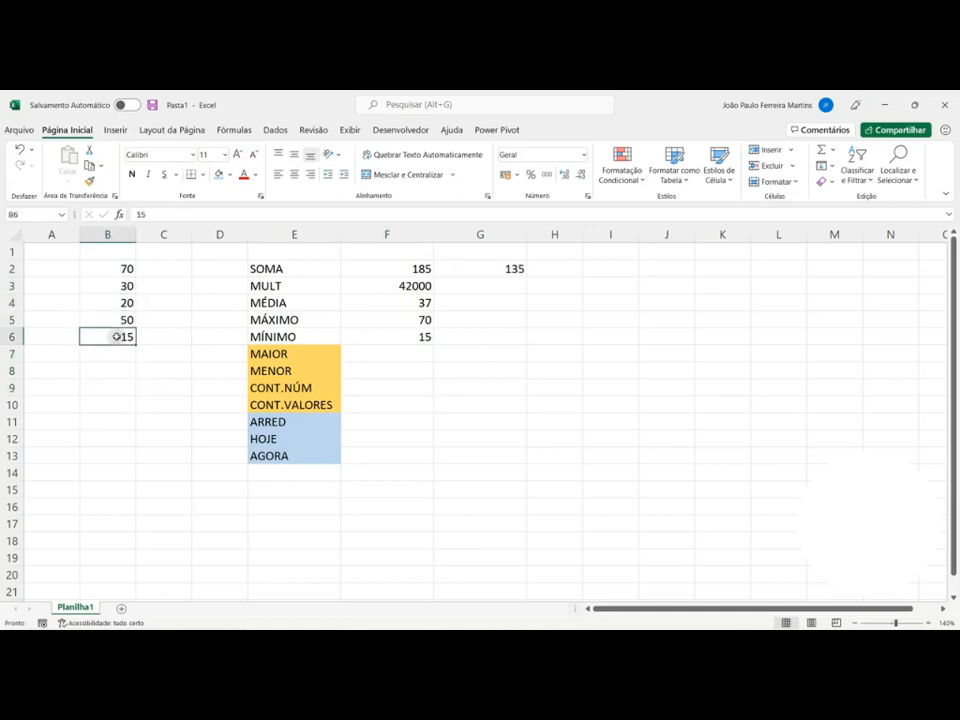
pyautogui.click(130, 269)
pyautogui.click(427, 320)
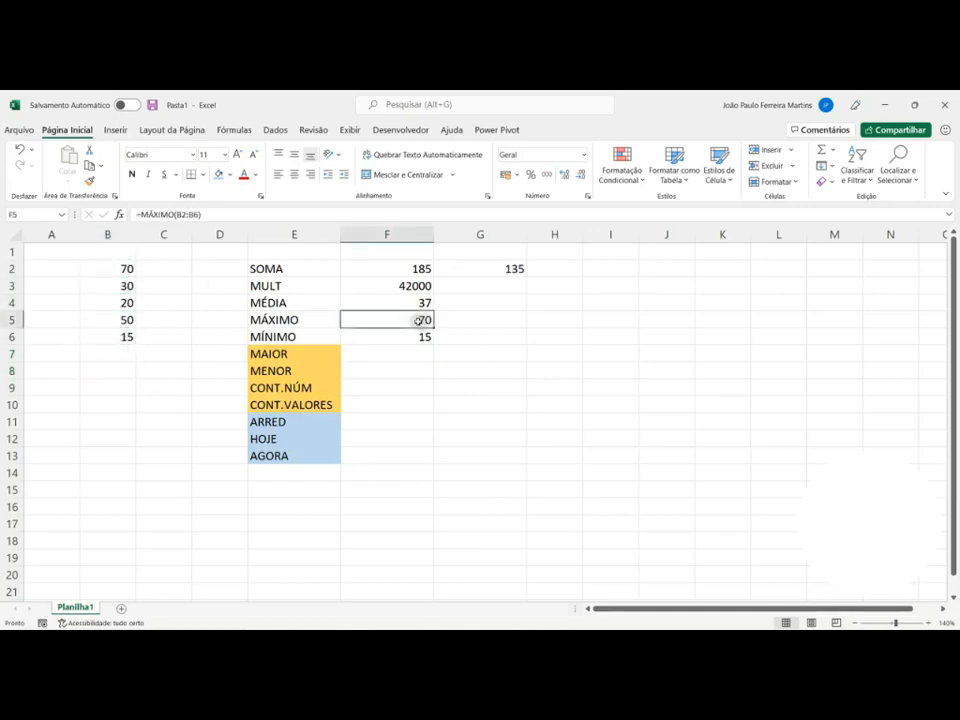
pyautogui.moveTo(424, 321); pyautogui.dragTo(336, 317)
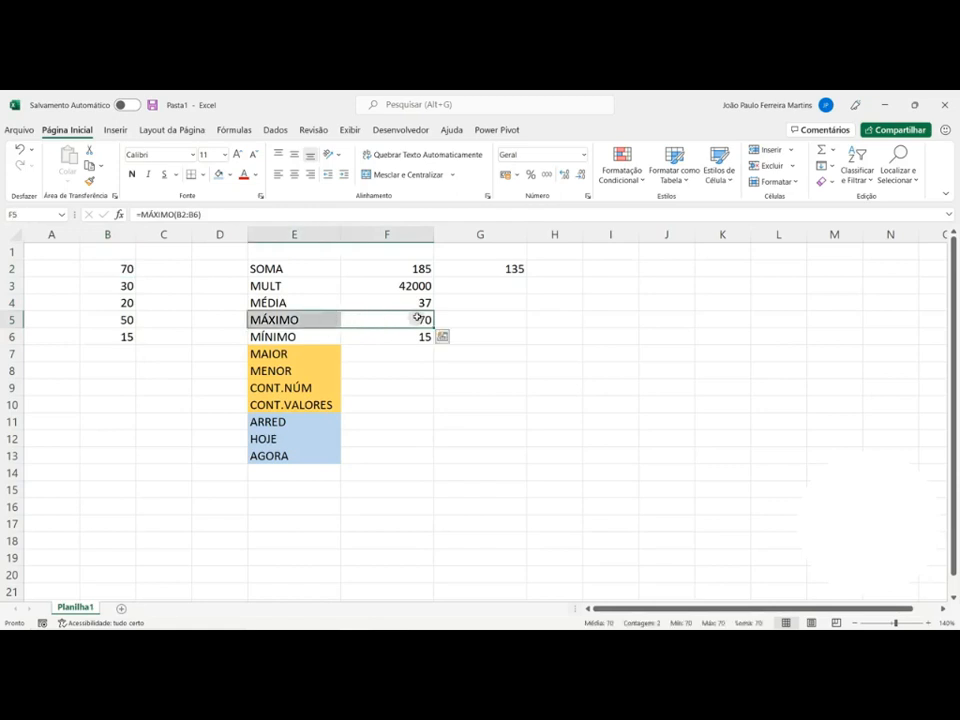
pyautogui.moveTo(124, 272); pyautogui.dragTo(124, 337)
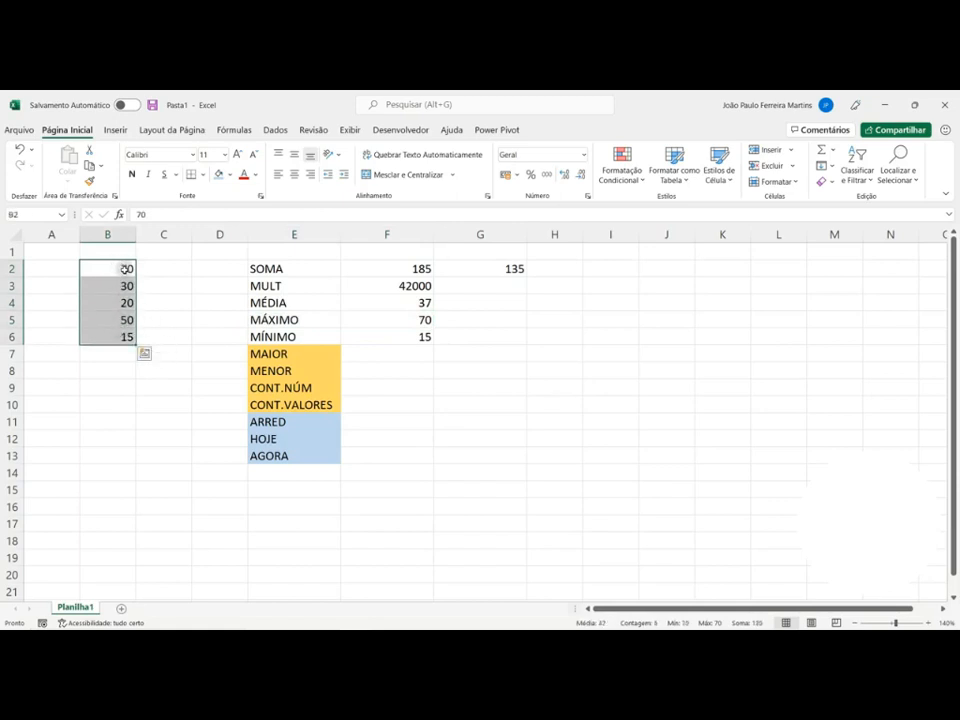
pyautogui.press('Return')
pyautogui.press('Return')
pyautogui.press('Return')
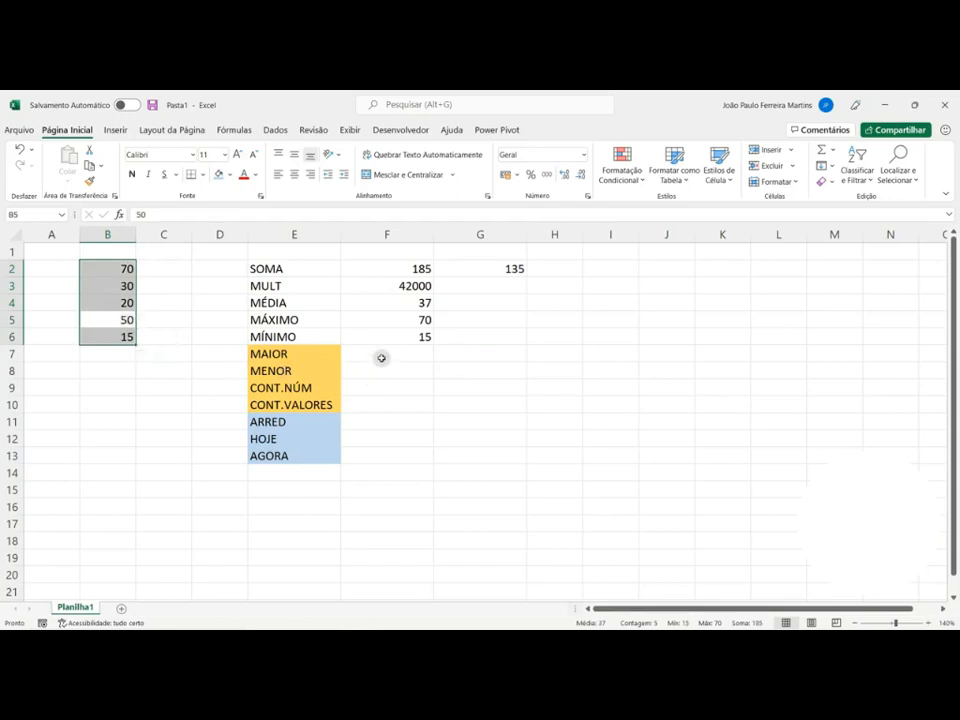
# Fill cell G7, beside the MAIOR row, with light green and enter 2 in it.
pyautogui.click(381, 356)
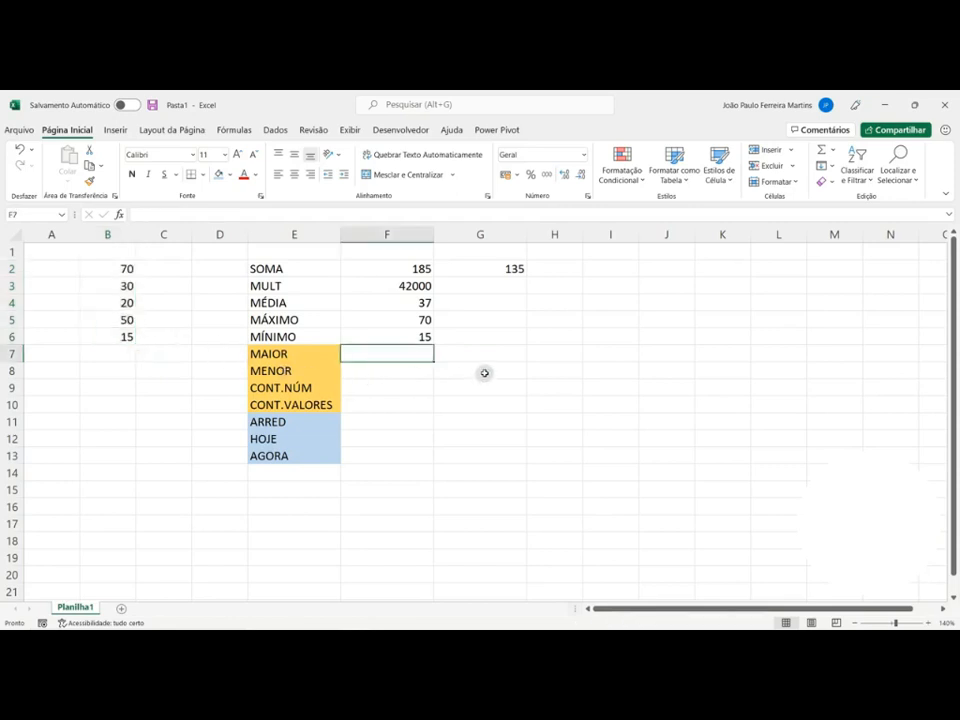
pyautogui.click(489, 359)
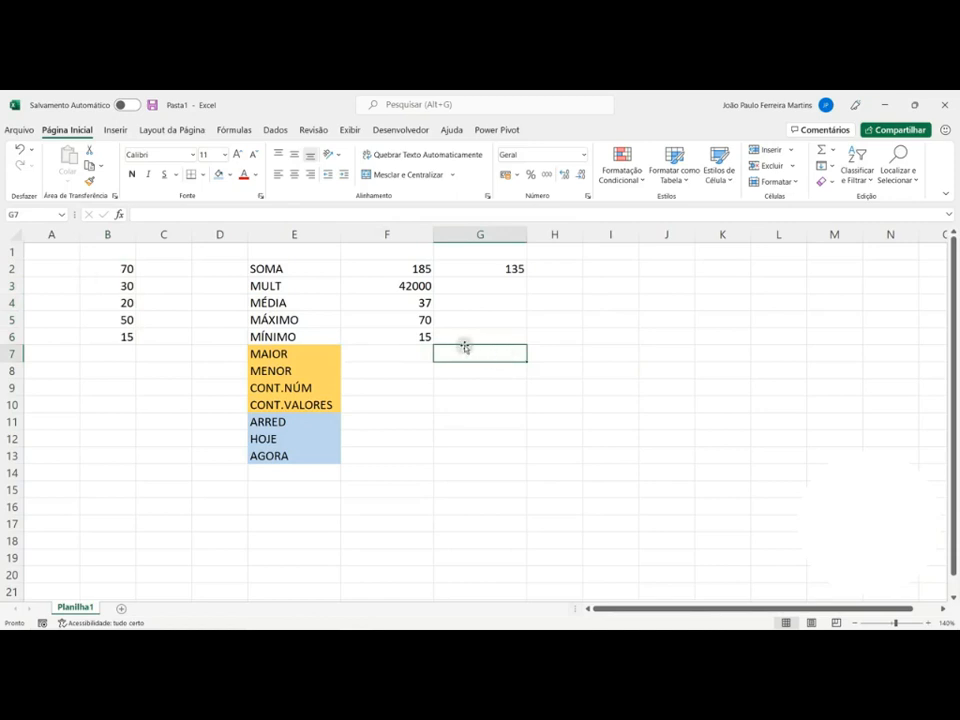
pyautogui.click(230, 175)
pyautogui.click(307, 228)
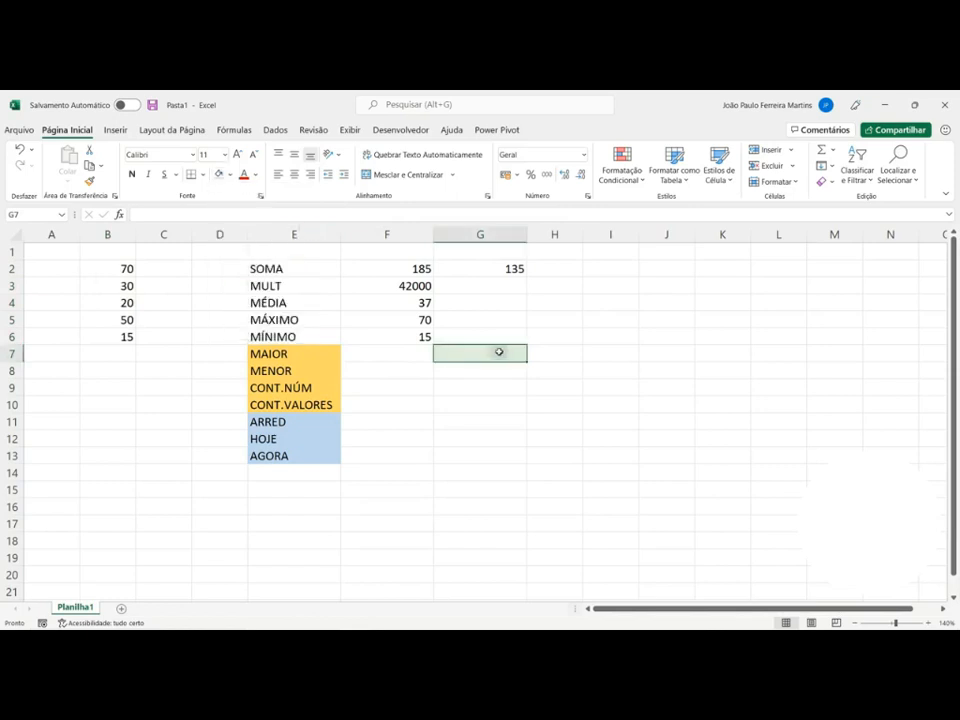
pyautogui.write('2')
pyautogui.hotkey('ctrl', 'Return')
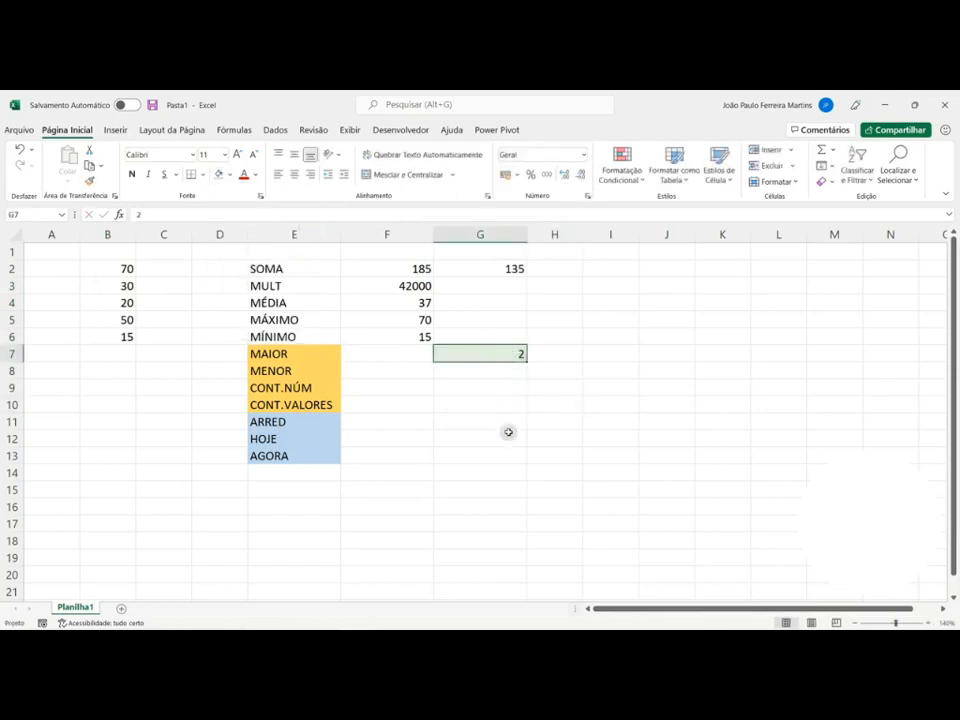
# Enter the formula =MAIOR(B2:B6;2) in F7 to return the second-largest number of the list.
pyautogui.click(373, 351)
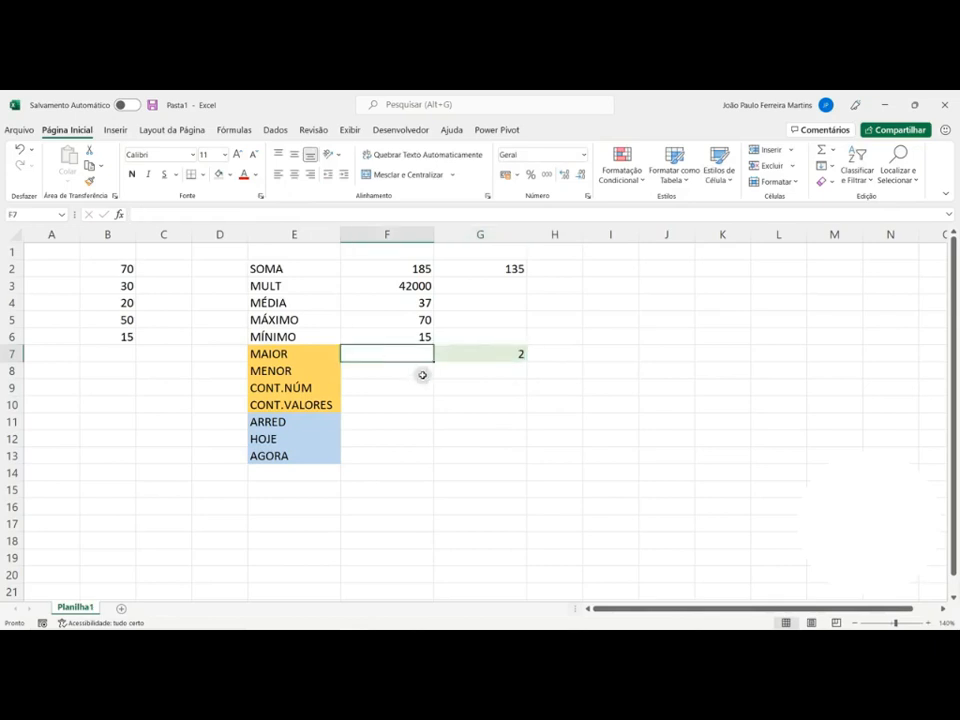
pyautogui.write('=')
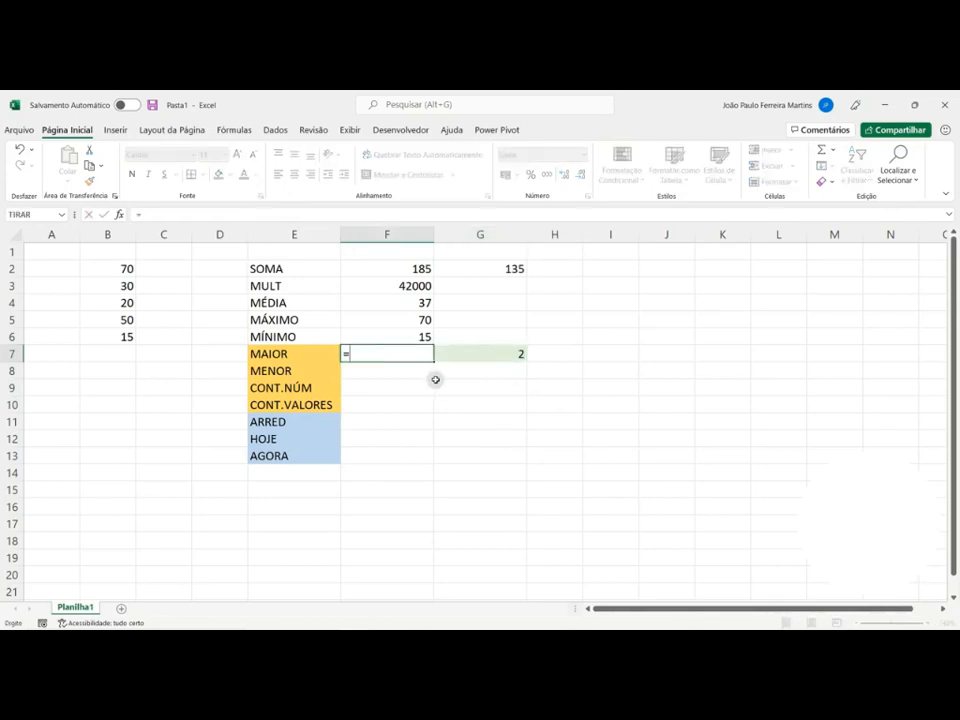
pyautogui.write('MAIO')
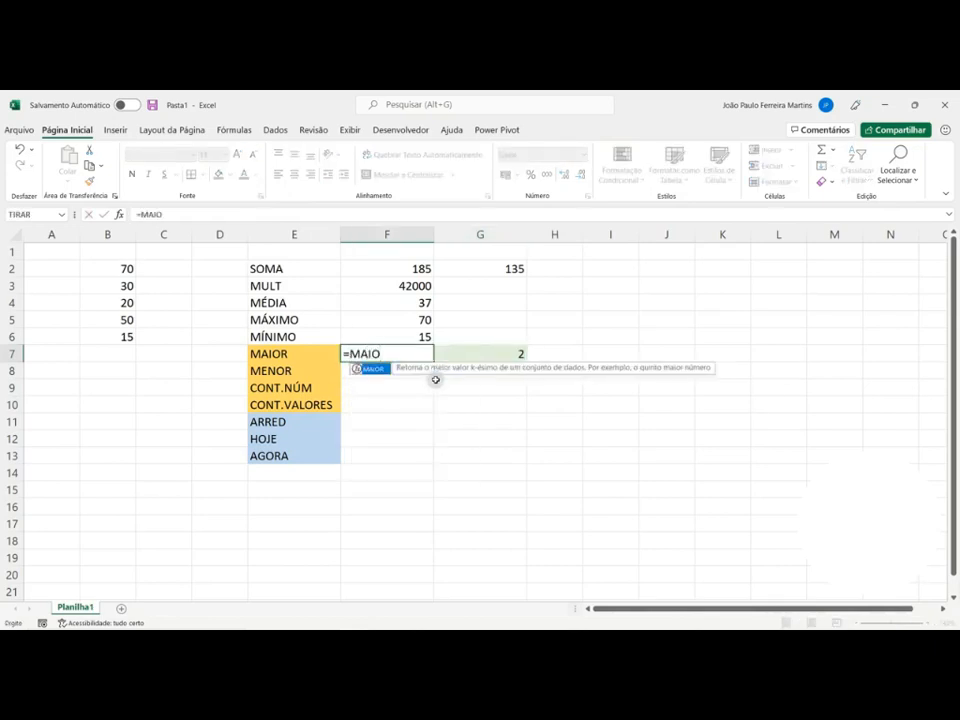
pyautogui.write('R(')
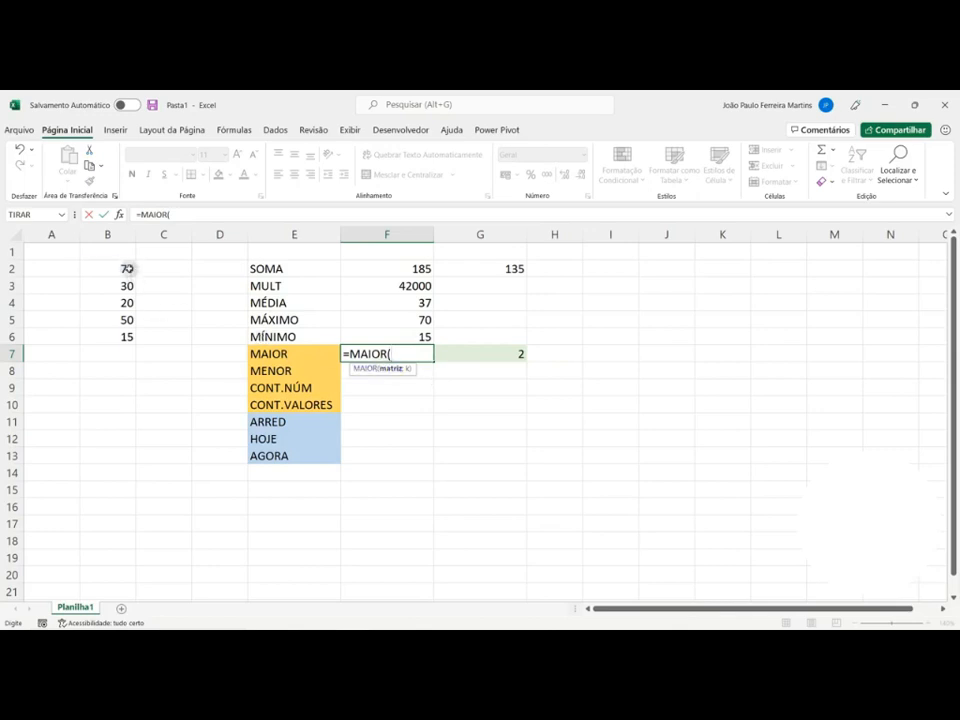
pyautogui.moveTo(127, 269); pyautogui.dragTo(130, 356)
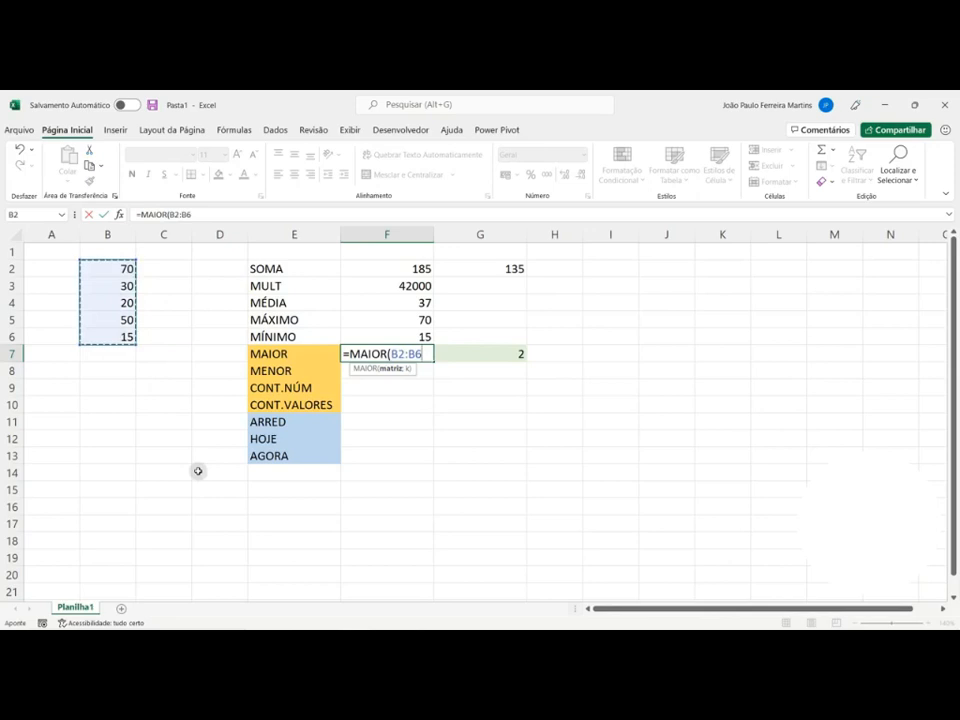
pyautogui.write(';')
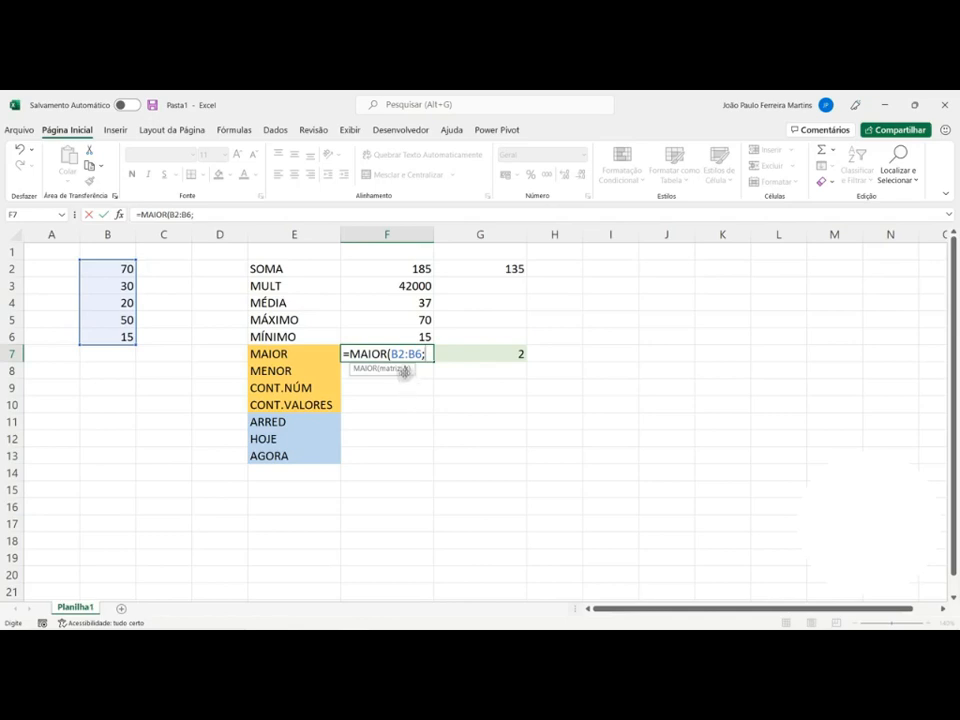
pyautogui.write('2')
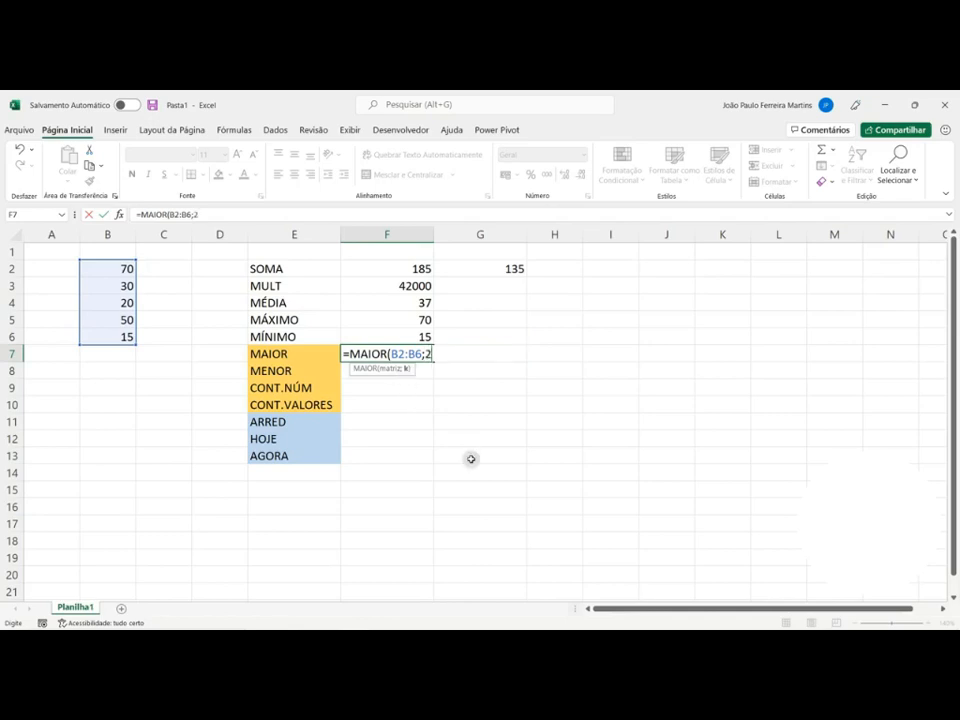
pyautogui.press('BackSpace')
pyautogui.write('2)')
pyautogui.press('Return')
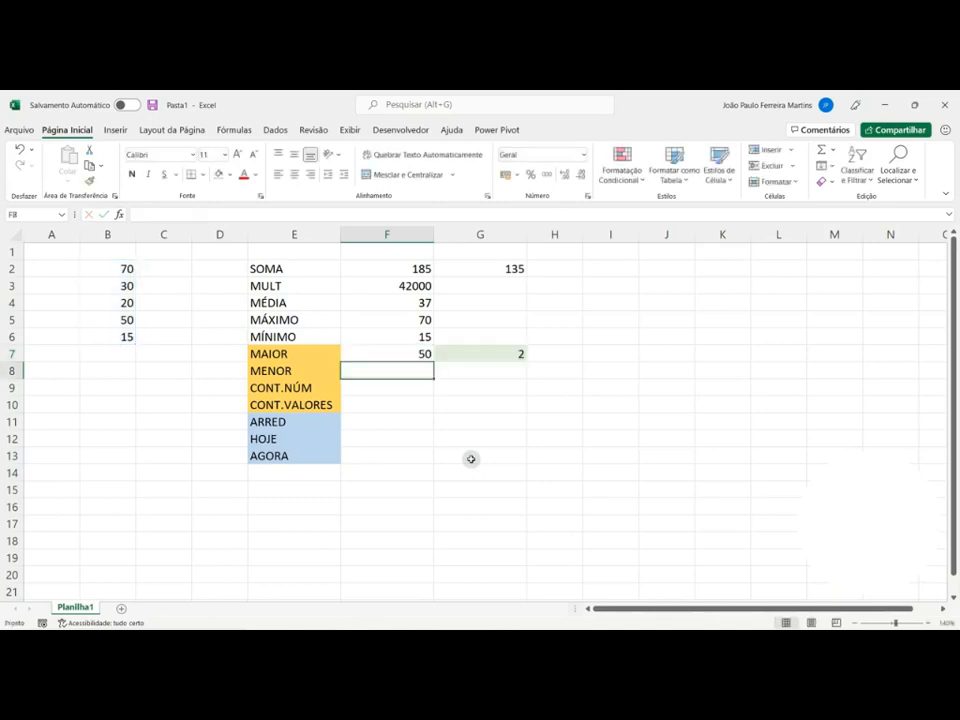
pyautogui.click(428, 357)
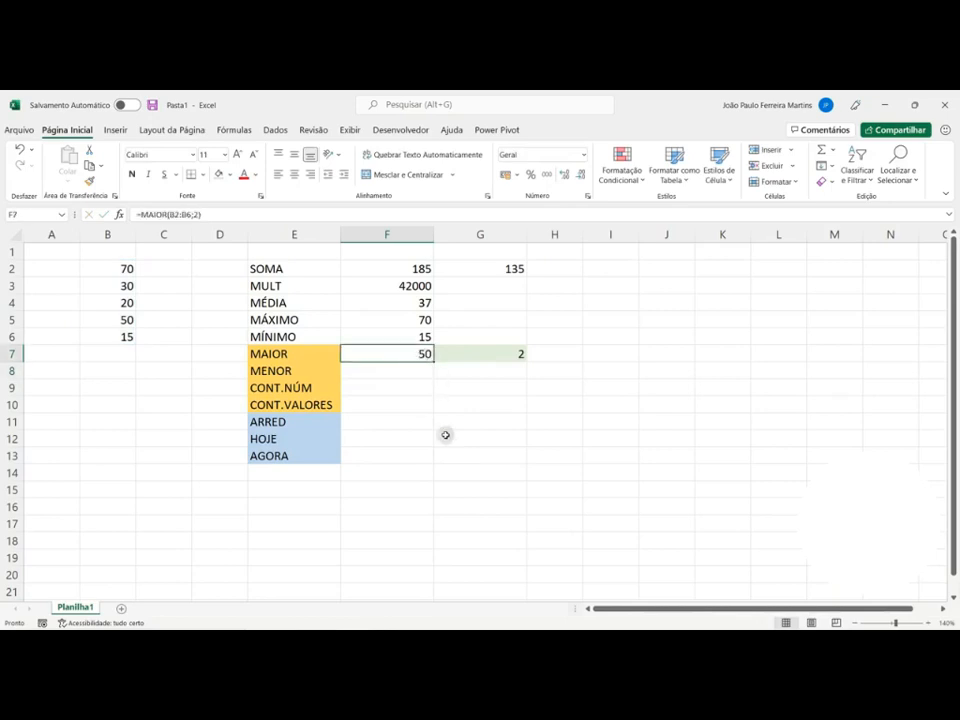
pyautogui.moveTo(116, 313); pyautogui.dragTo(113, 330)
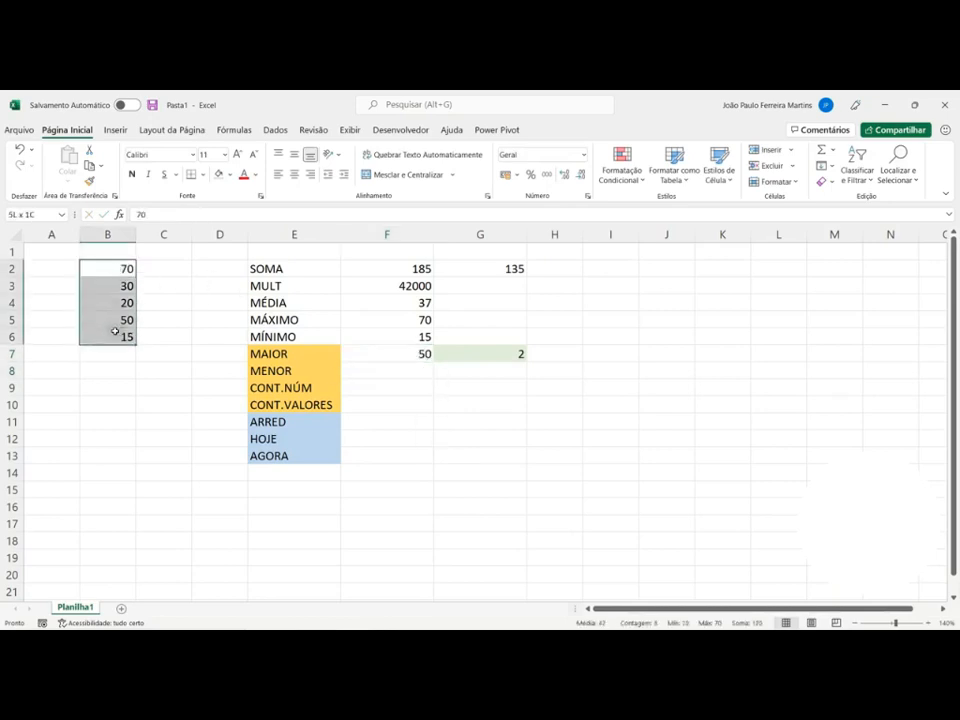
pyautogui.click(518, 352)
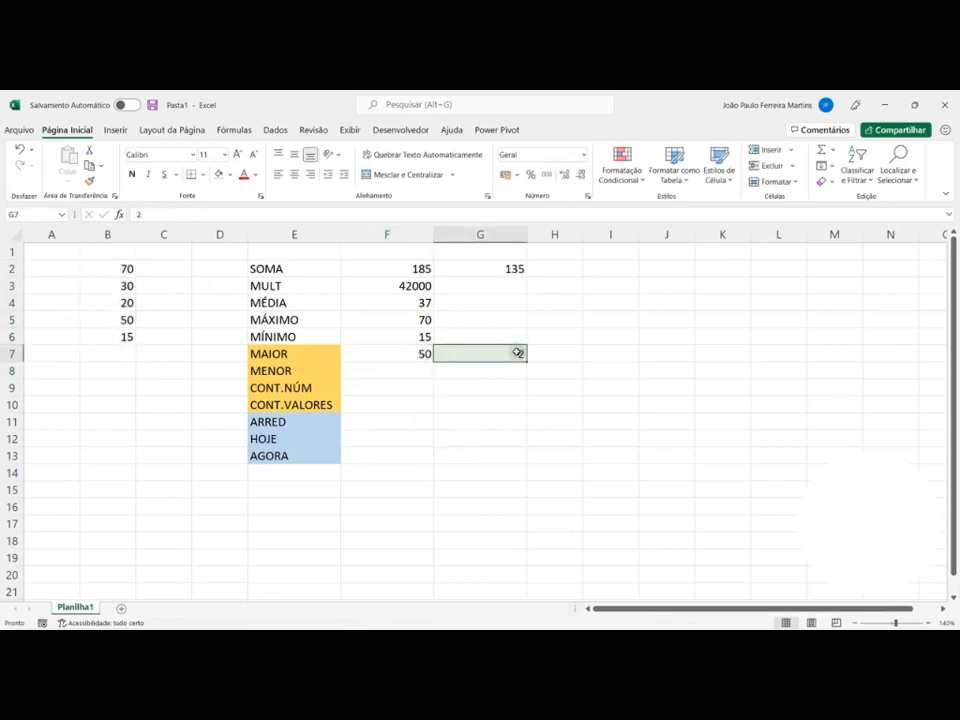
# Replace the fixed rank in F7's MAIOR formula with a reference to G7, giving =MAIOR(B2:B6;G7).
pyautogui.click(394, 353)
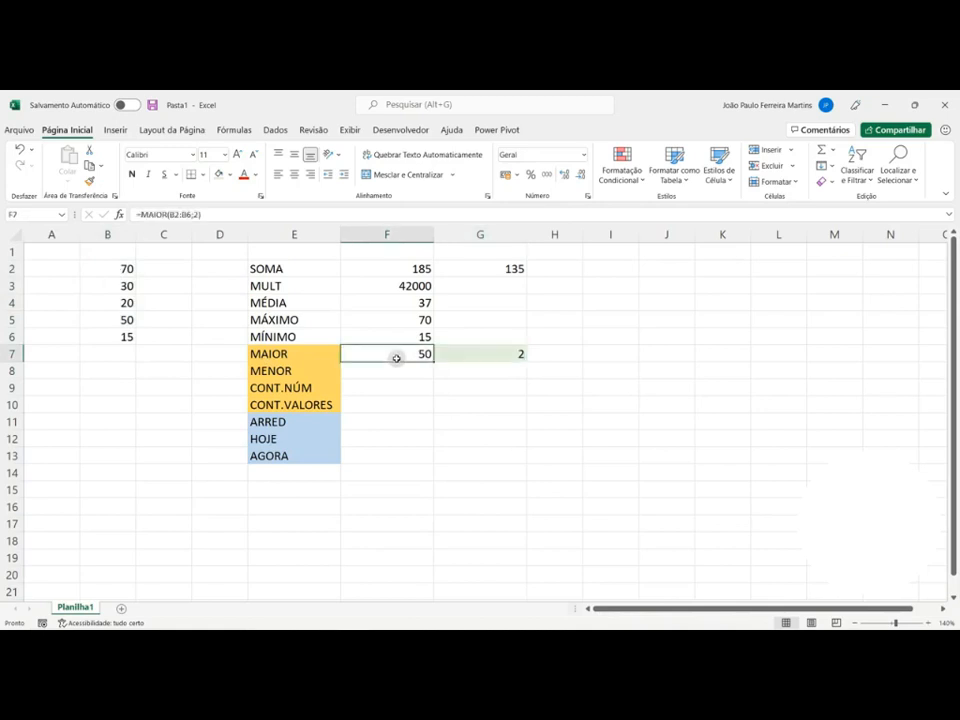
pyautogui.click(204, 215)
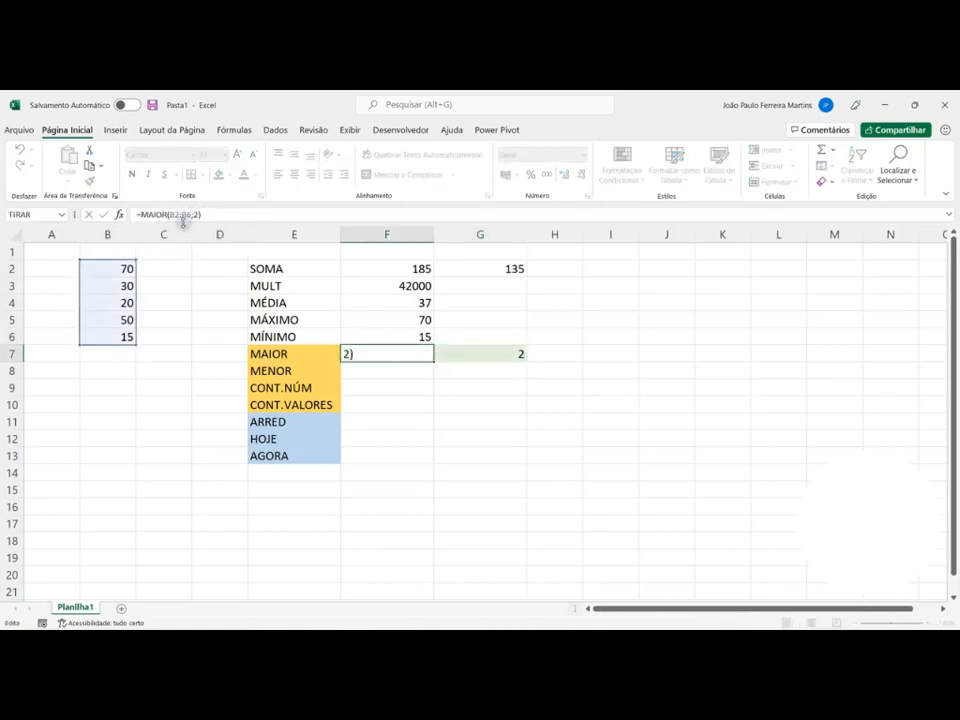
pyautogui.press('BackSpace')
pyautogui.press('BackSpace')
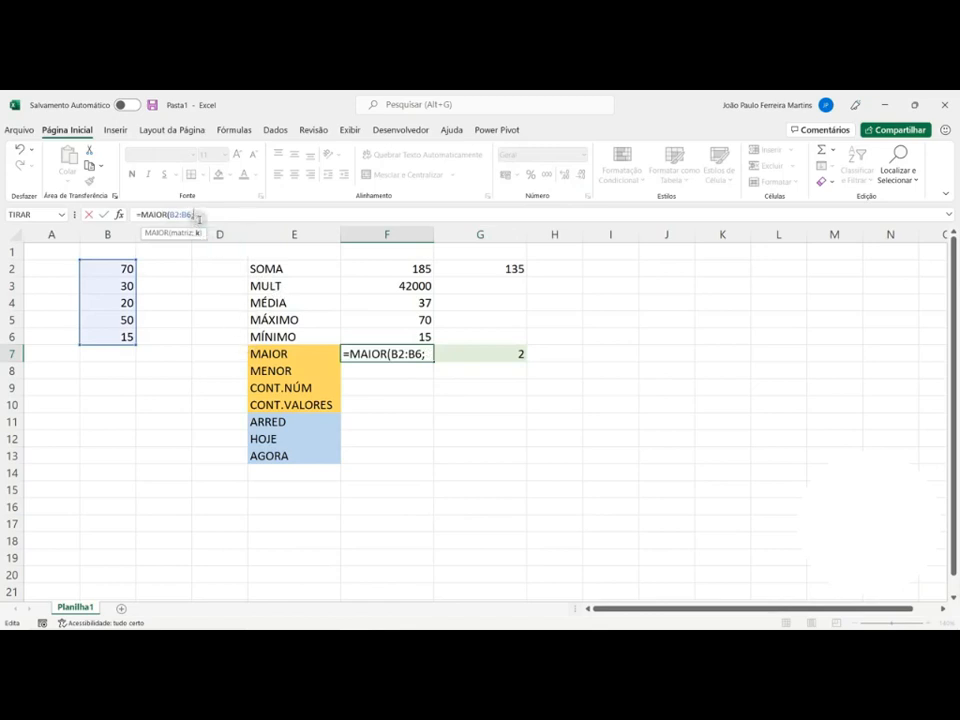
pyautogui.click(497, 354)
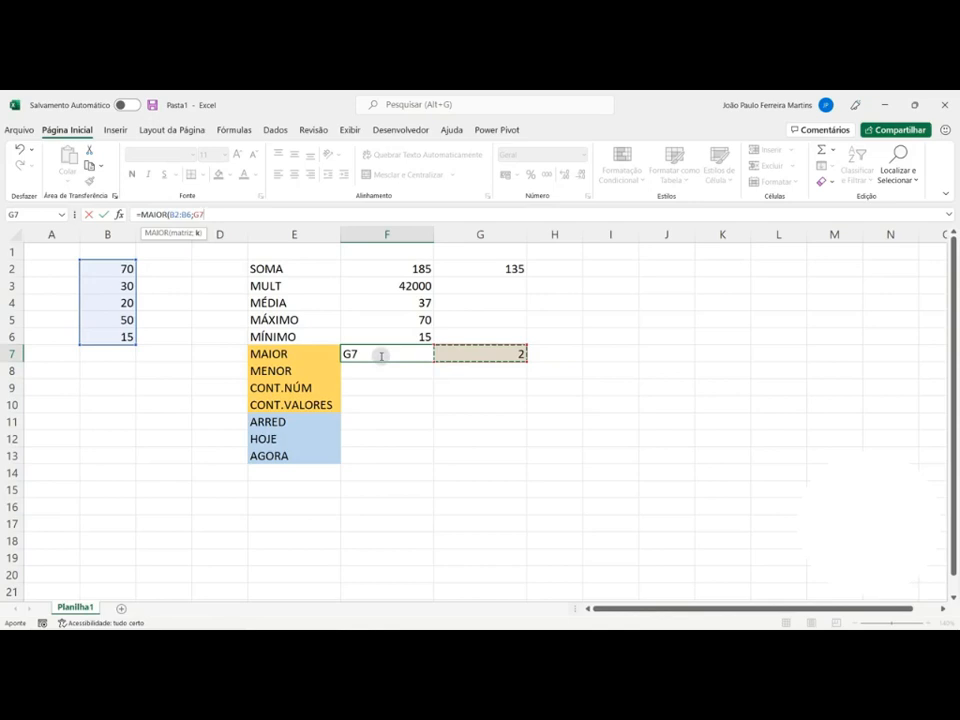
pyautogui.click(176, 234)
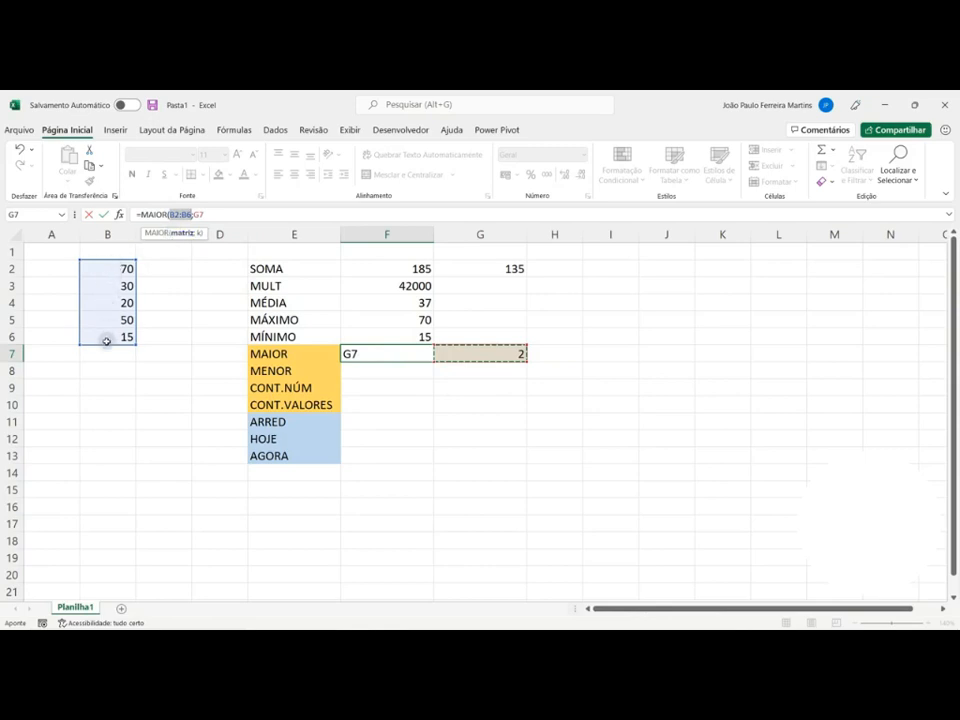
pyautogui.click(198, 234)
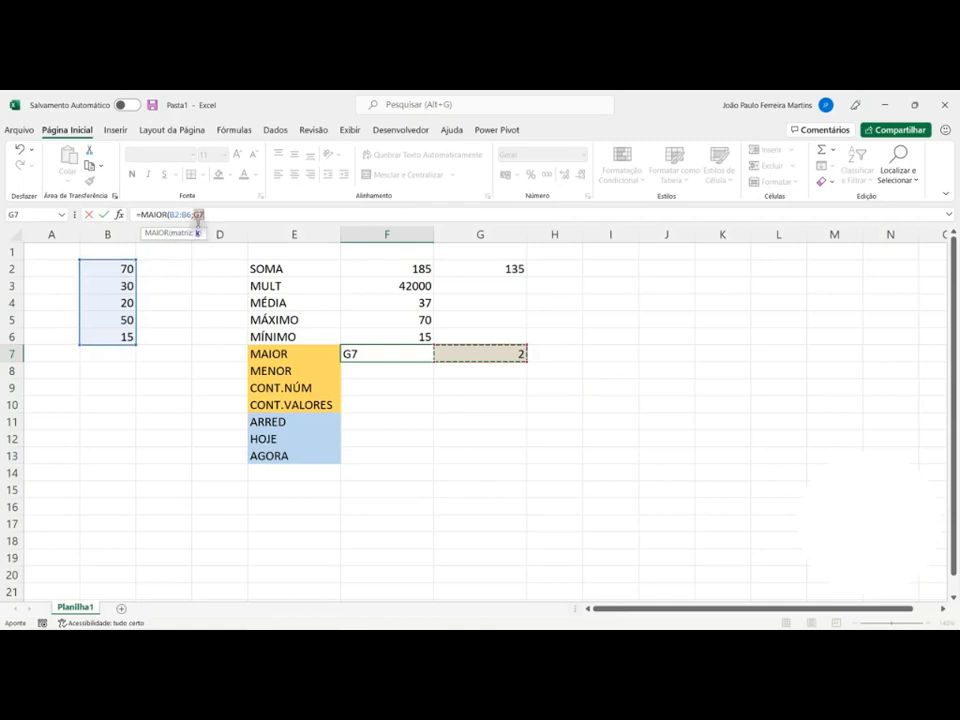
pyautogui.press('Return')
# Set the MAIOR rank in G7 to 4.
pyautogui.click(510, 357)
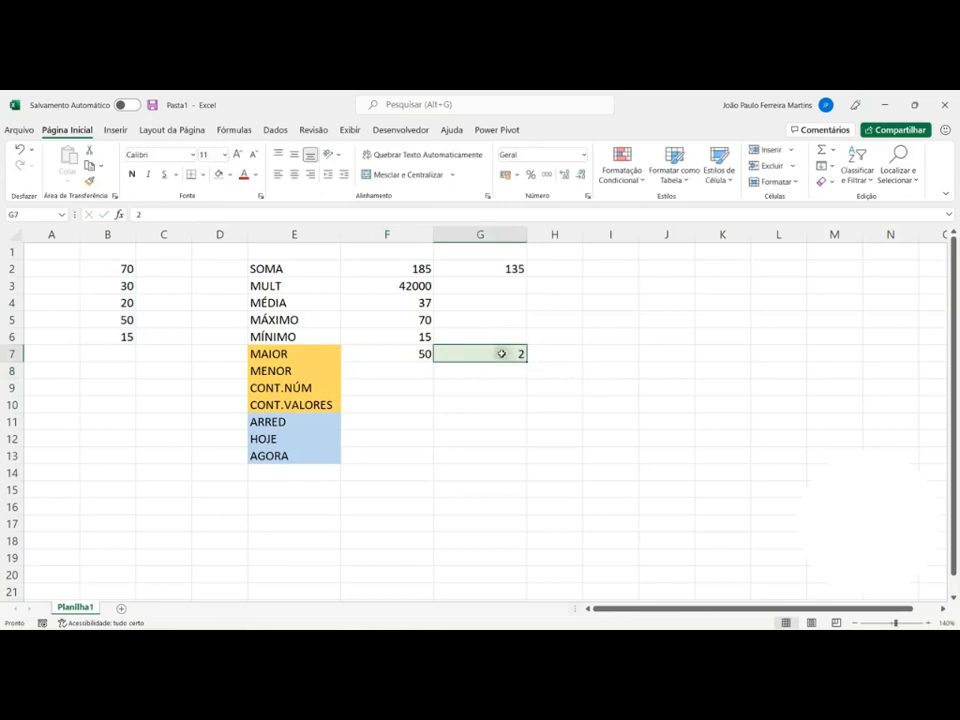
pyautogui.write('4')
pyautogui.press('Return')
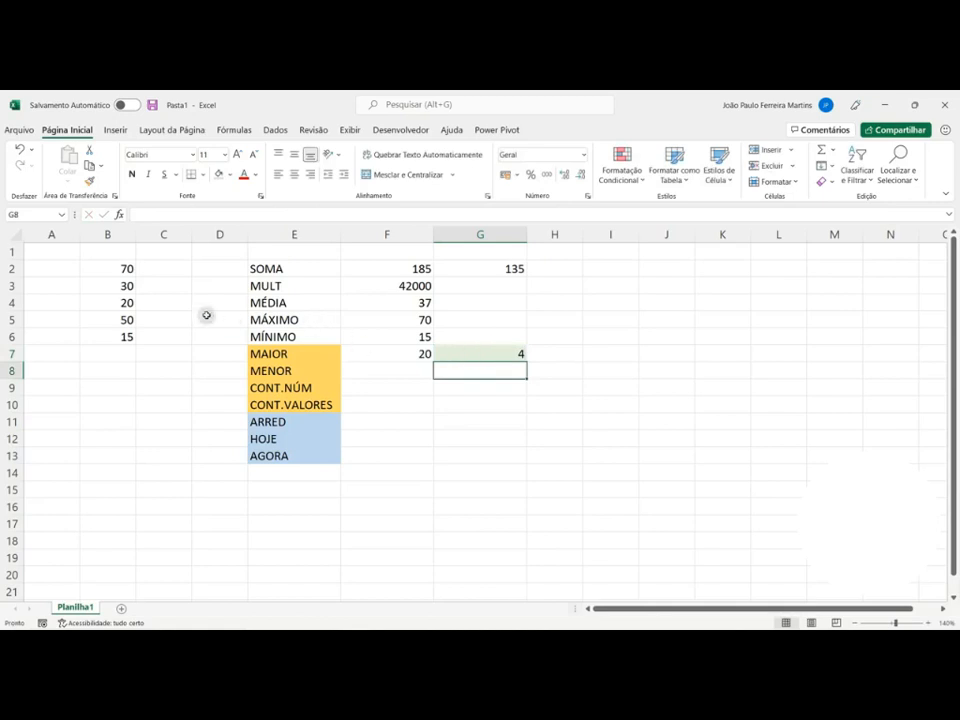
# Check the numbers in B2:B6 in descending order against the MAIOR result in F7.
pyautogui.click(107, 268)
pyautogui.click(120, 287)
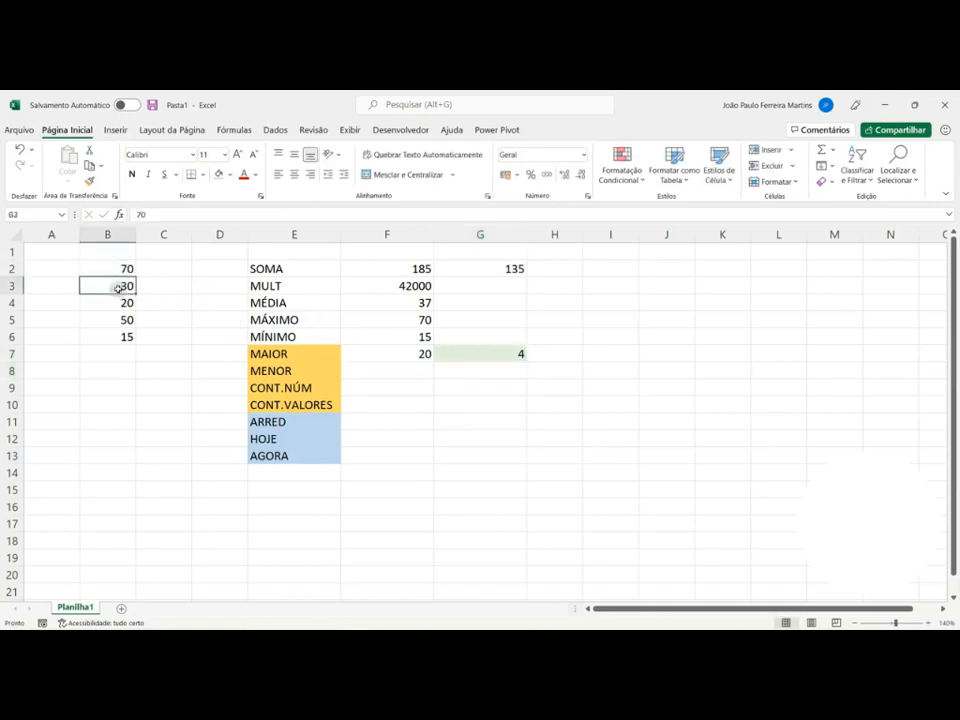
pyautogui.click(118, 303)
pyautogui.click(118, 320)
pyautogui.click(116, 337)
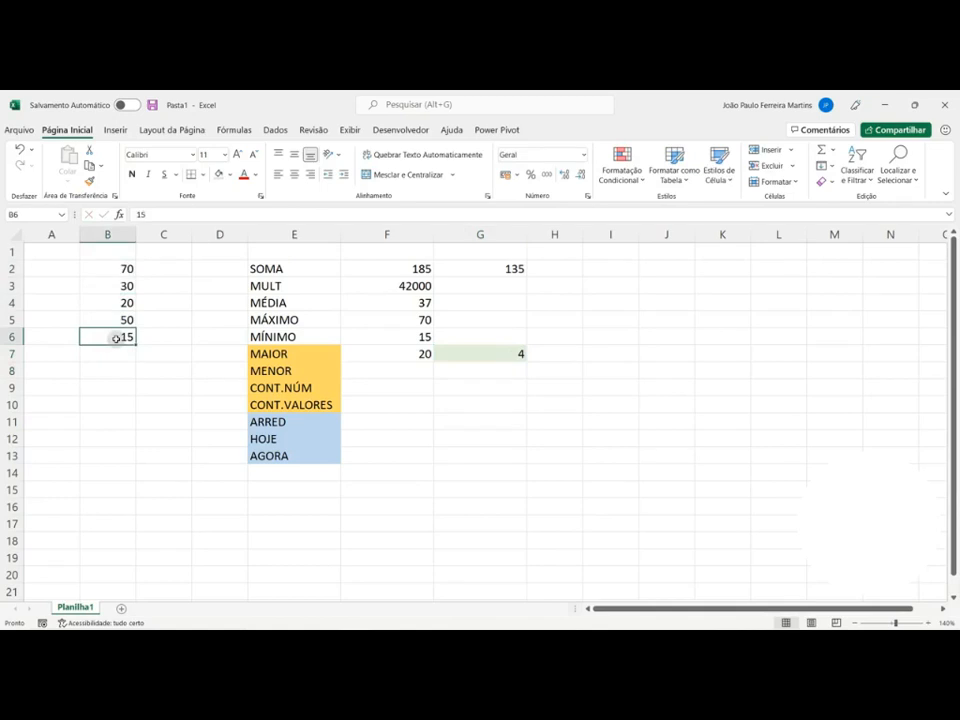
pyautogui.click(418, 353)
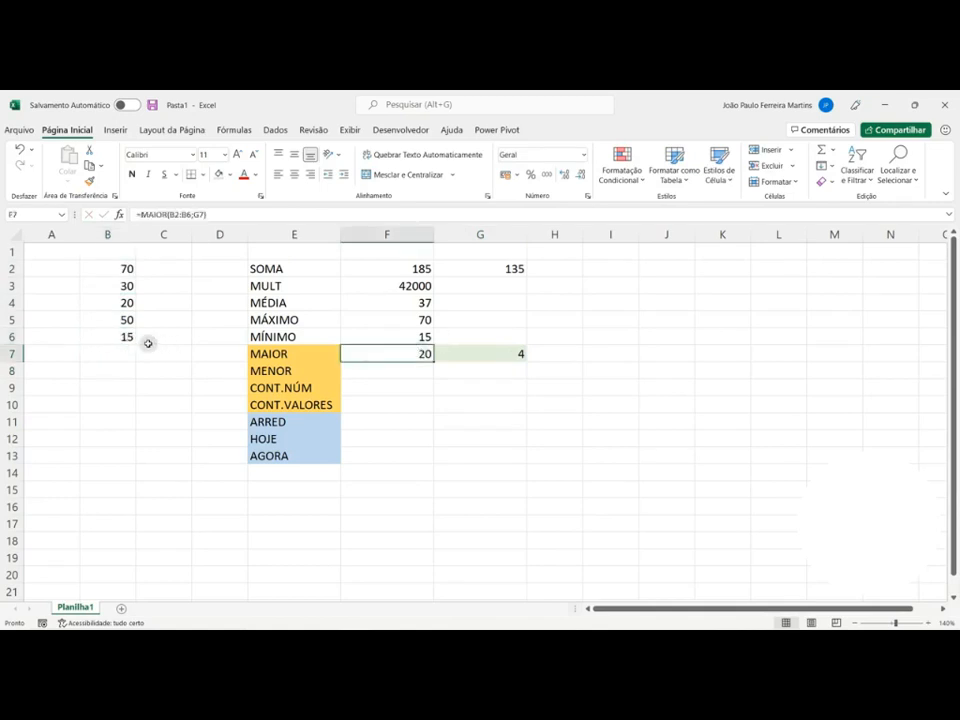
pyautogui.click(124, 268)
pyautogui.click(126, 320)
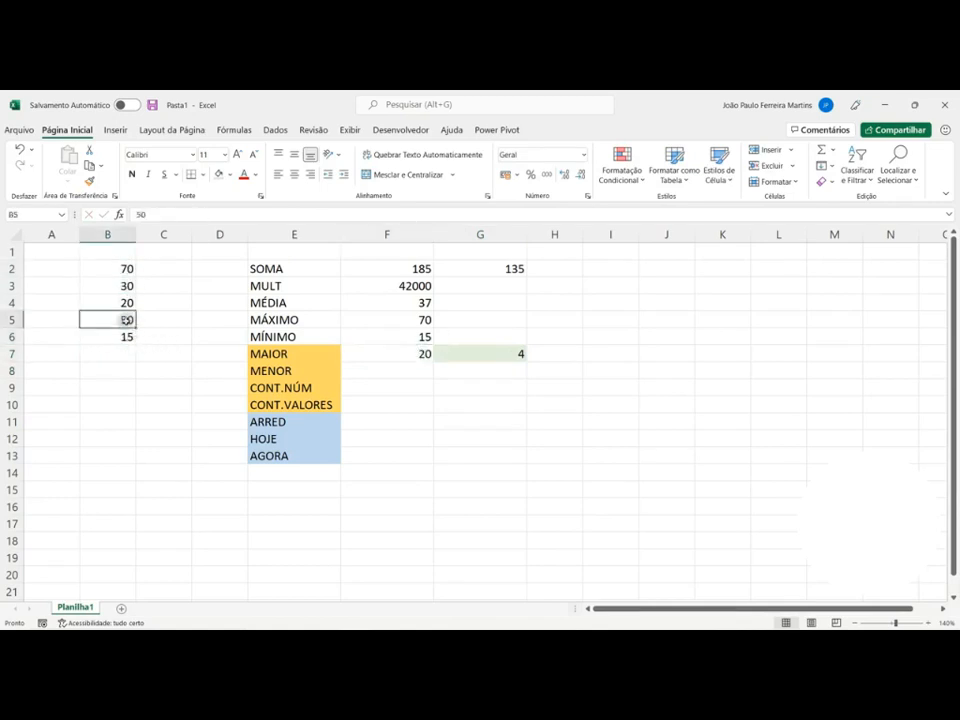
pyautogui.click(128, 285)
pyautogui.click(127, 302)
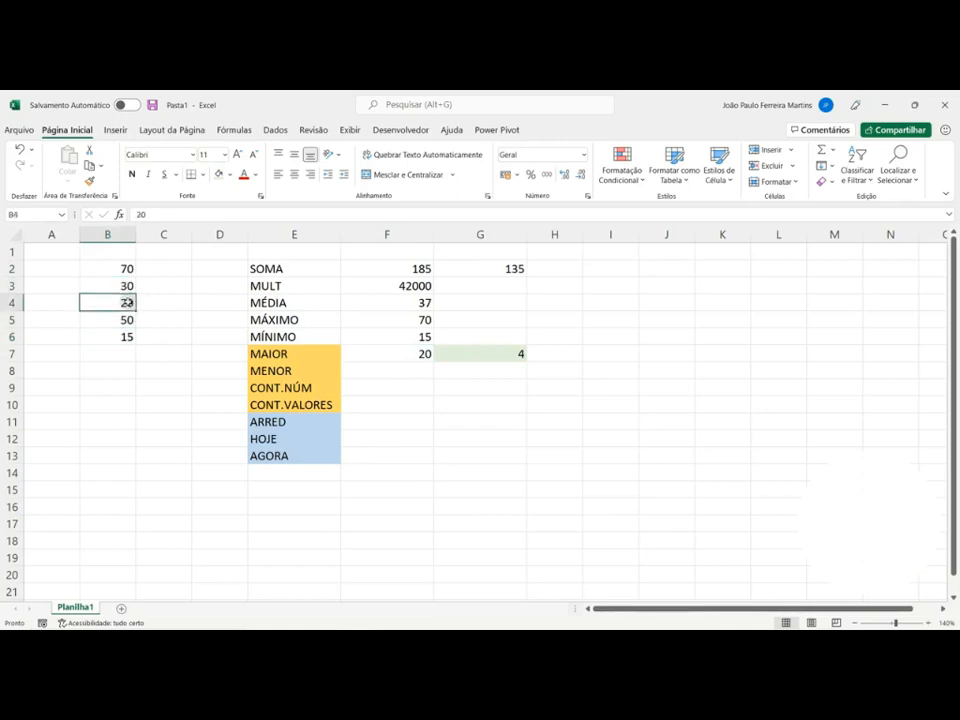
# Set the MAIOR rank in G7 to 5 and compare the result with the number in B6.
pyautogui.click(507, 354)
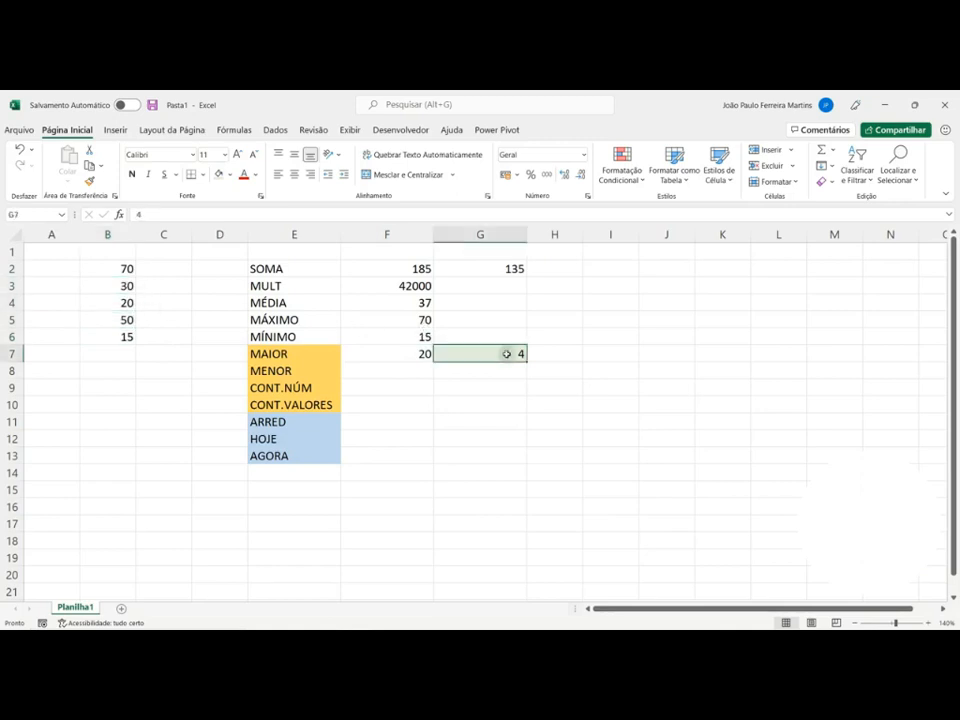
pyautogui.write('5')
pyautogui.press('Return')
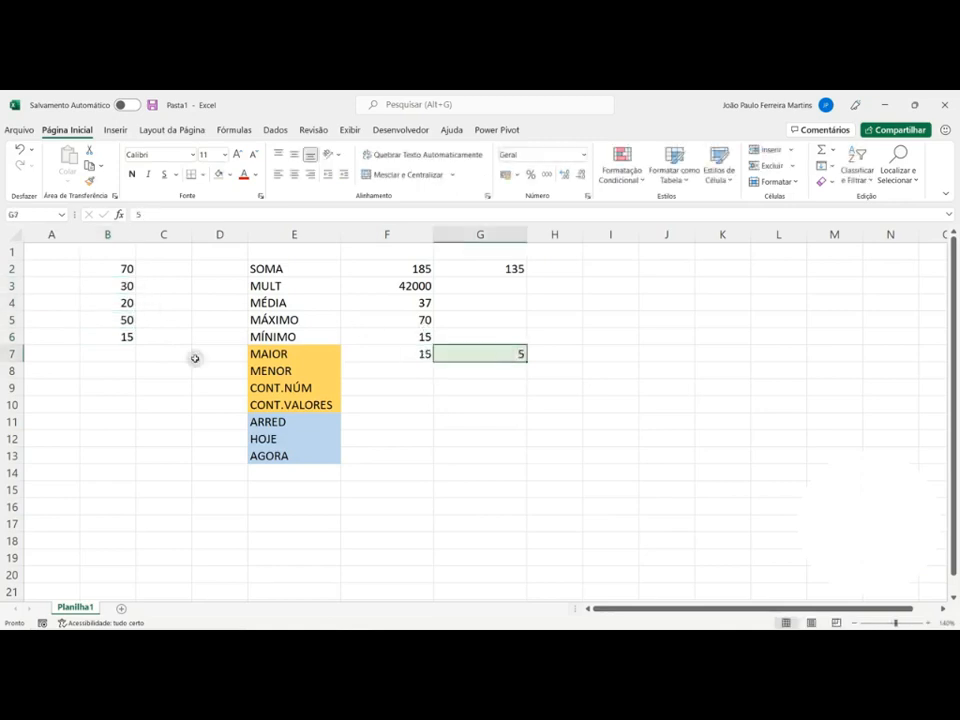
pyautogui.click(115, 340)
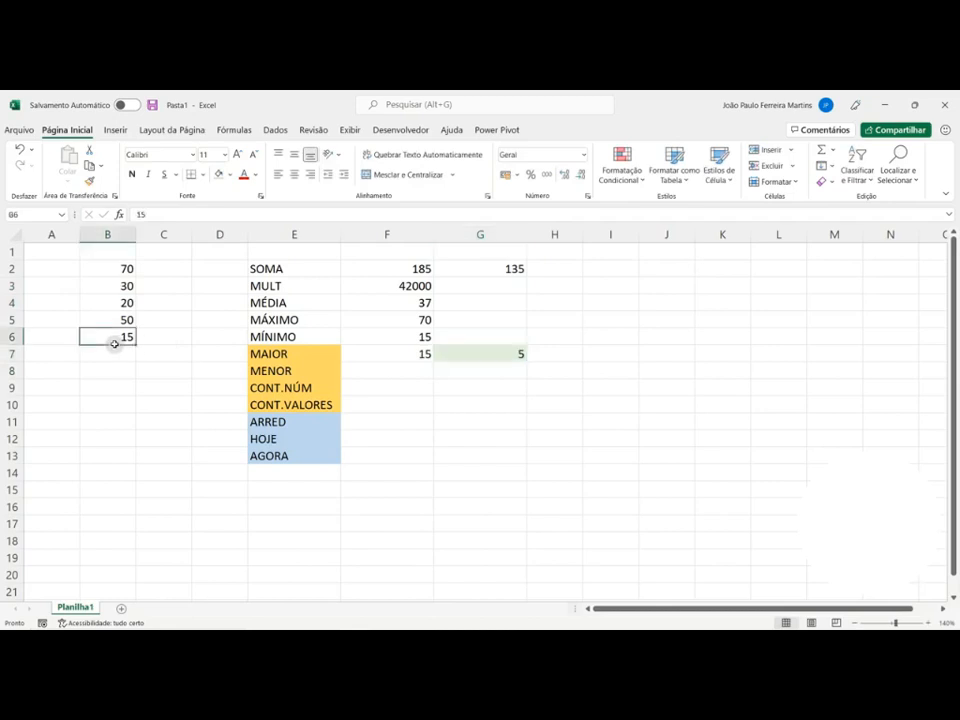
# Try rank 6 in G7 and check the MAIOR formula in F7 against the range B2:B6.
pyautogui.click(490, 358)
pyautogui.write('6')
pyautogui.press('Return')
pyautogui.click(393, 354)
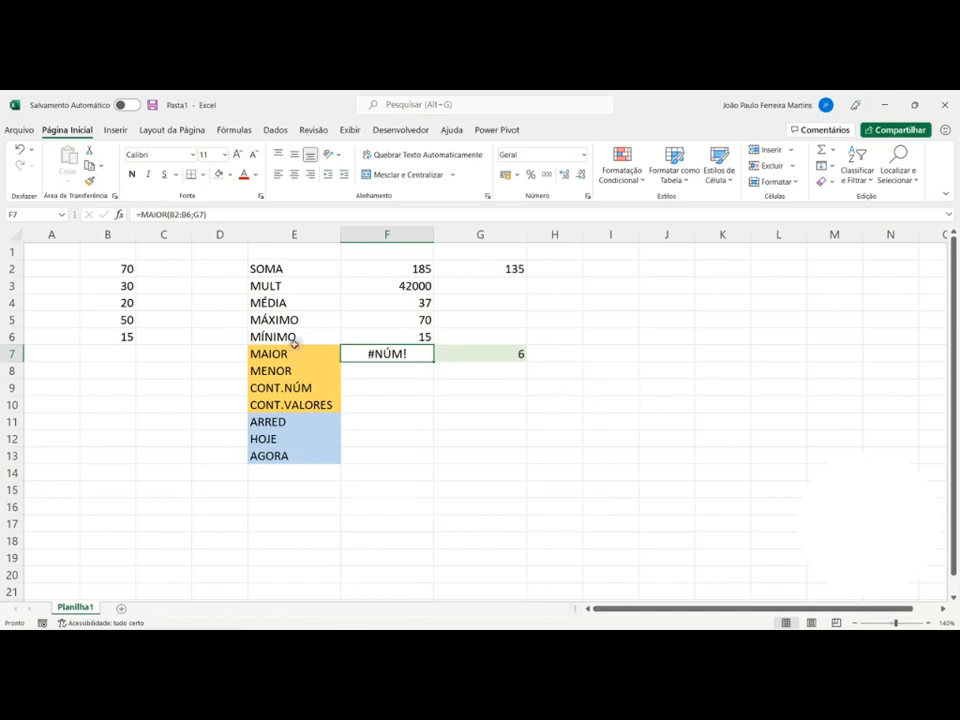
pyautogui.moveTo(111, 268); pyautogui.dragTo(119, 330)
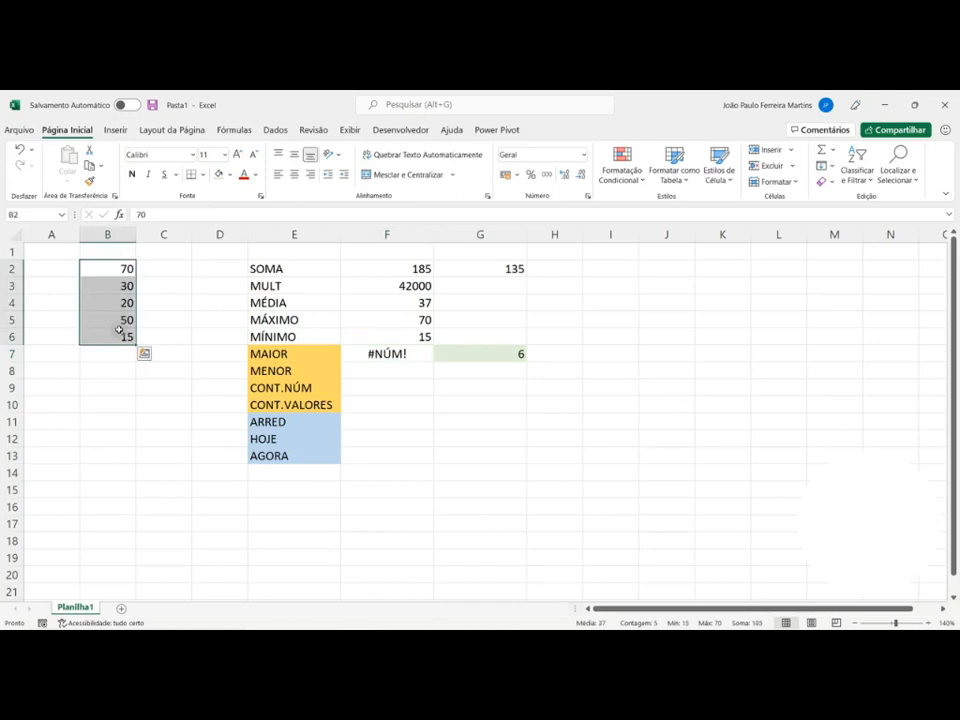
pyautogui.click(405, 354)
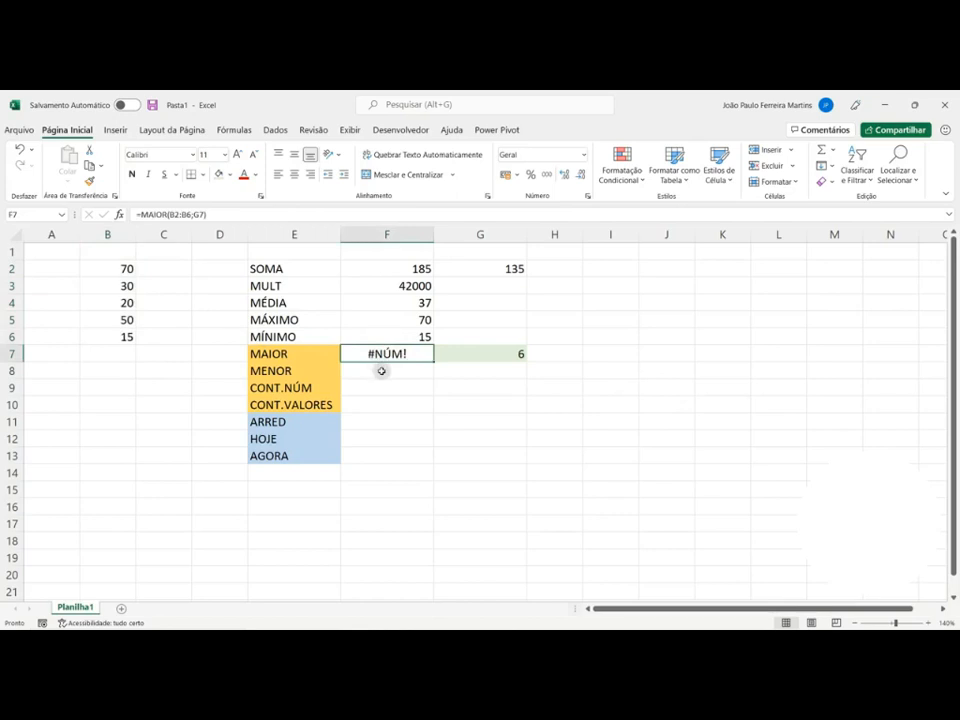
# Set the MAIOR rank in G7 back to 5 and check F7.
pyautogui.click(472, 354)
pyautogui.write('5')
pyautogui.click(555, 404)
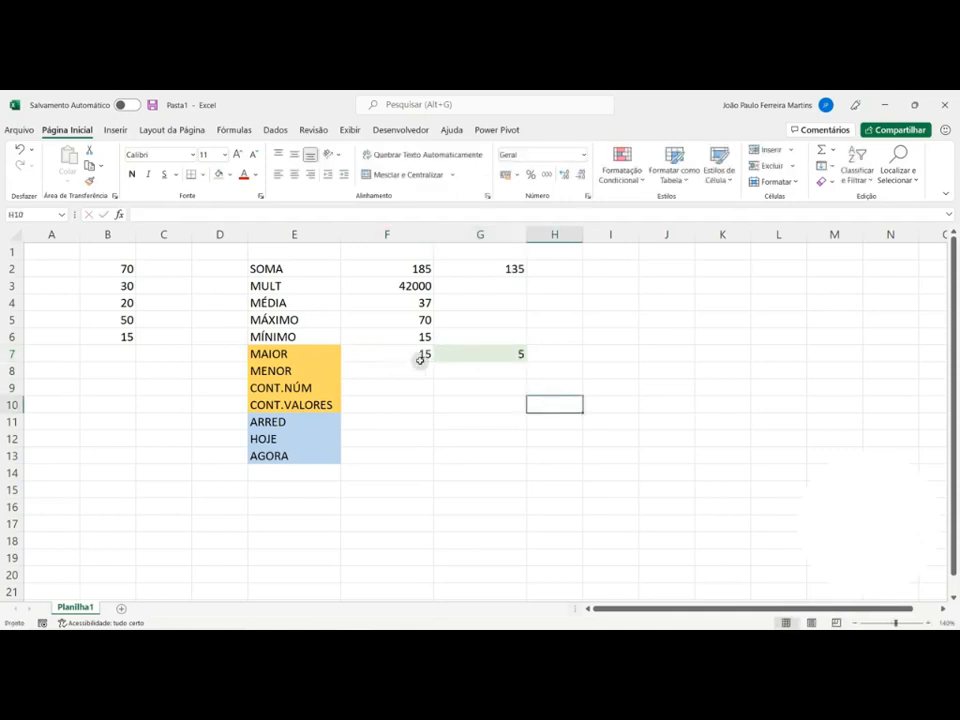
pyautogui.click(420, 356)
# Enter the formula =MENOR(B2:B6;1) in F8, beside the MENOR label, to return the smallest number of the list.
pyautogui.click(415, 370)
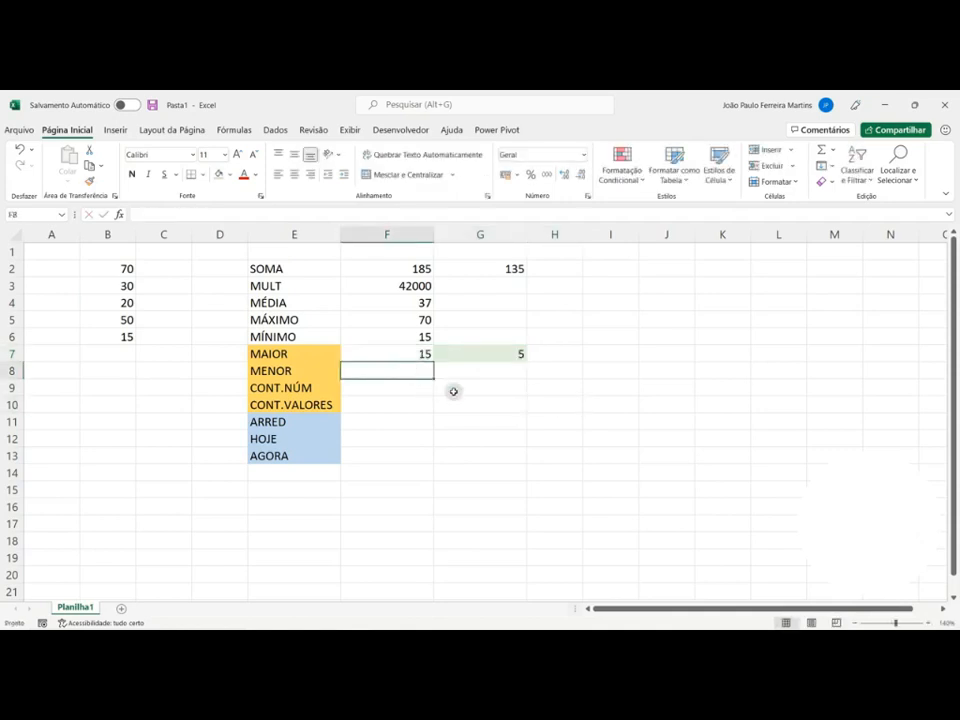
pyautogui.click(328, 371)
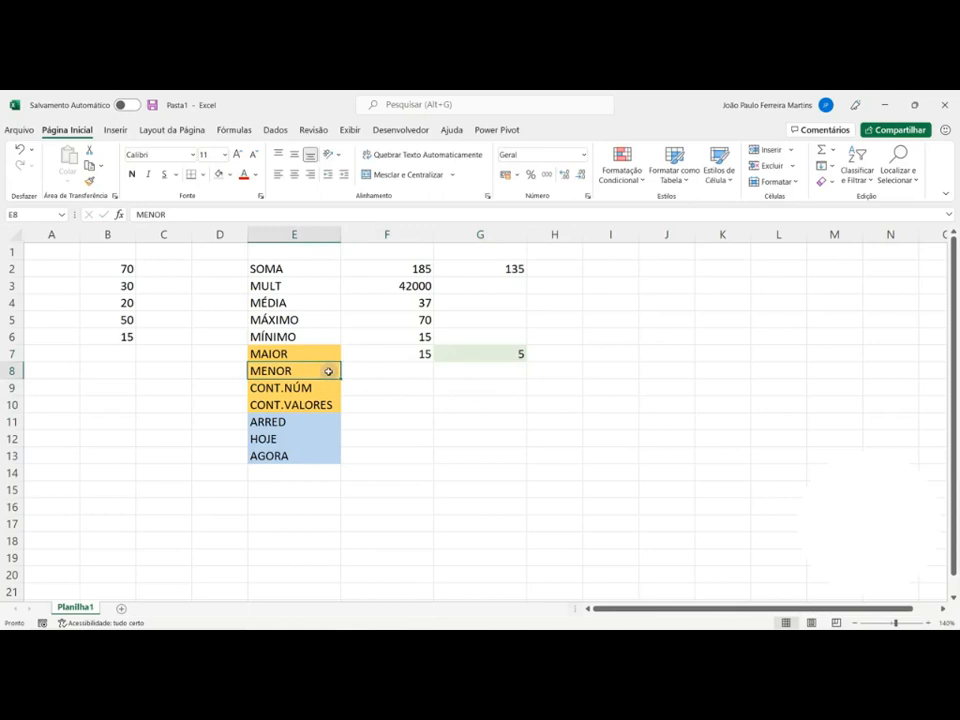
pyautogui.click(397, 372)
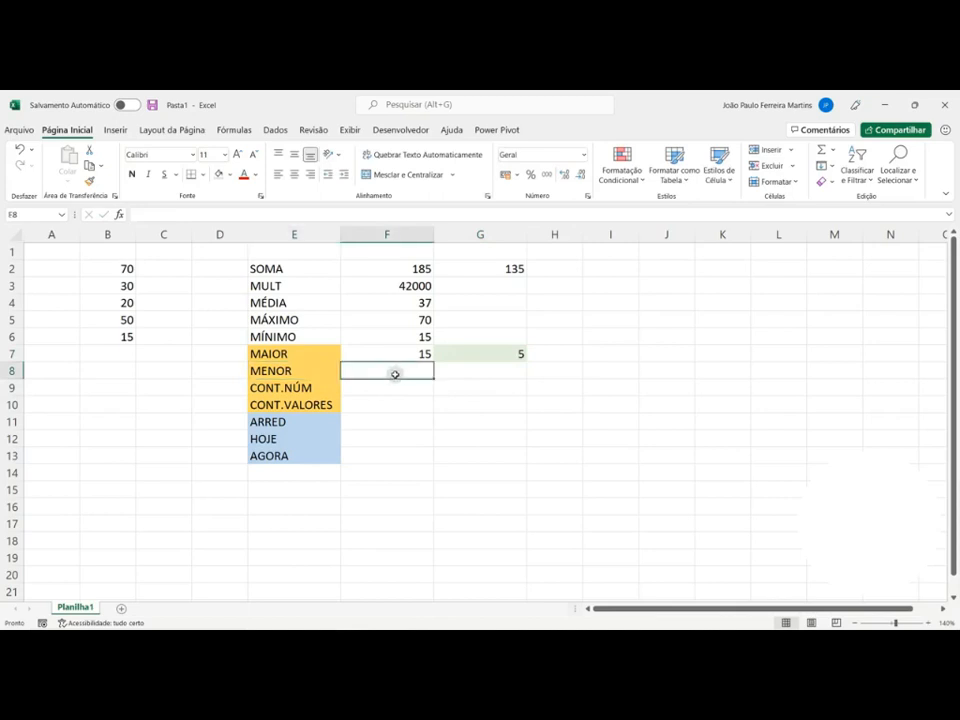
pyautogui.write('=MENOR(')
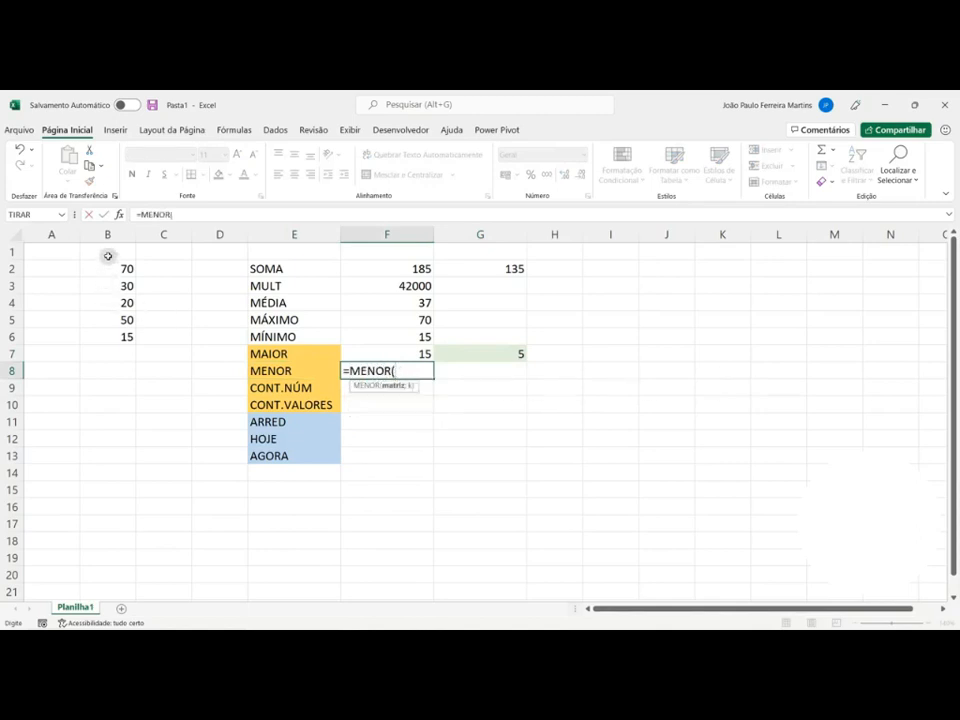
pyautogui.moveTo(111, 266); pyautogui.dragTo(130, 336)
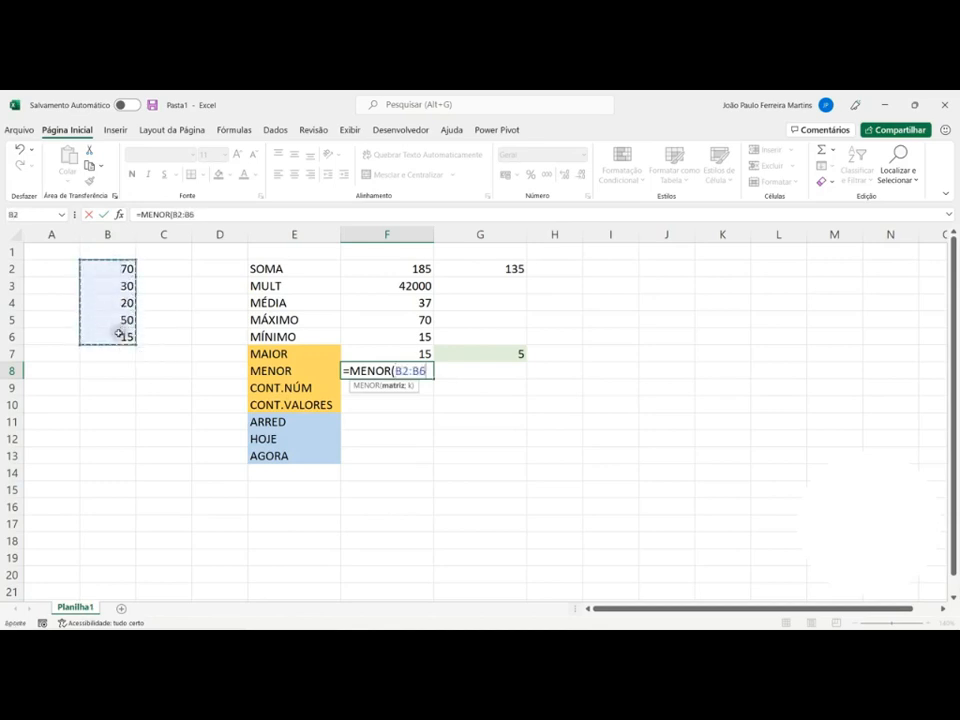
pyautogui.write(';')
pyautogui.write('1')
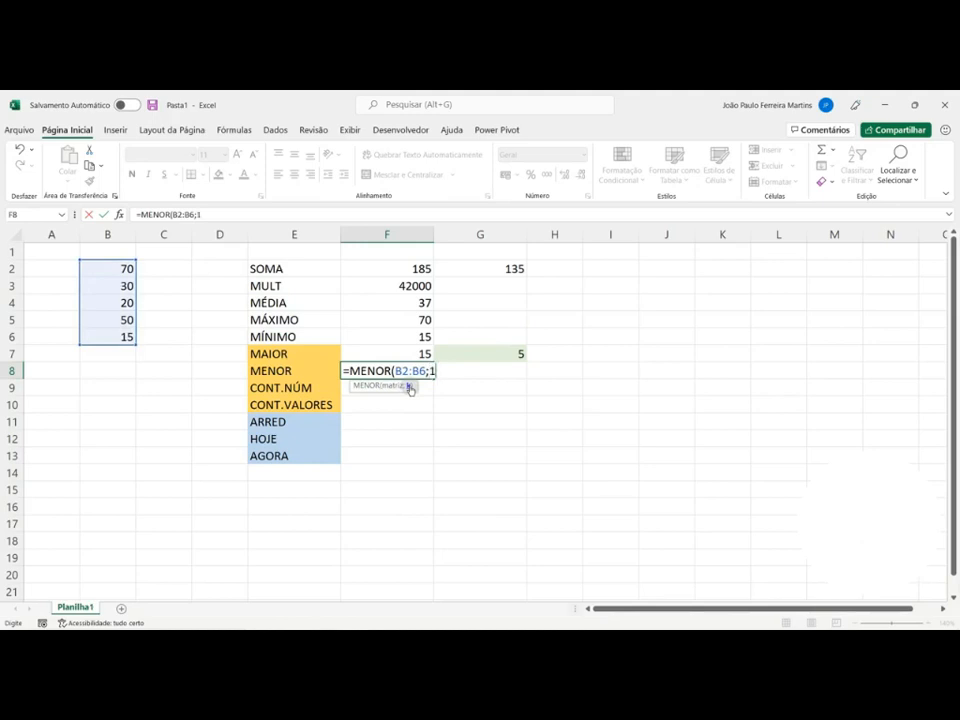
pyautogui.press('Return')
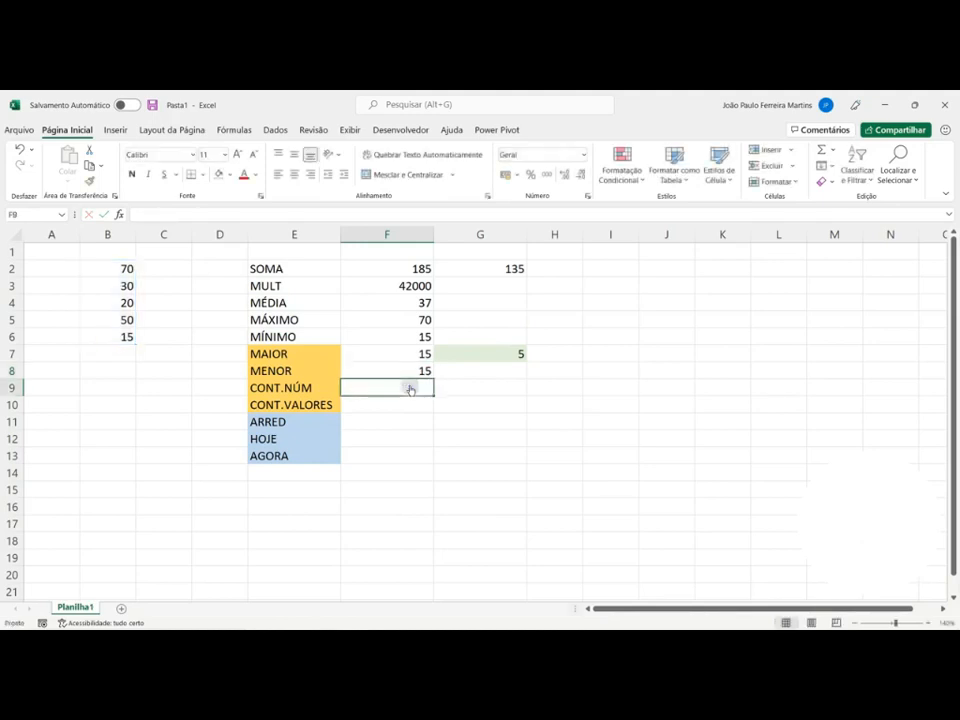
# Change the rank in F8's MENOR formula to 2 to return the second-smallest number.
pyautogui.press('Up')
pyautogui.press('F2')
pyautogui.press('BackSpace')
pyautogui.press('BackSpace')
pyautogui.write('3')
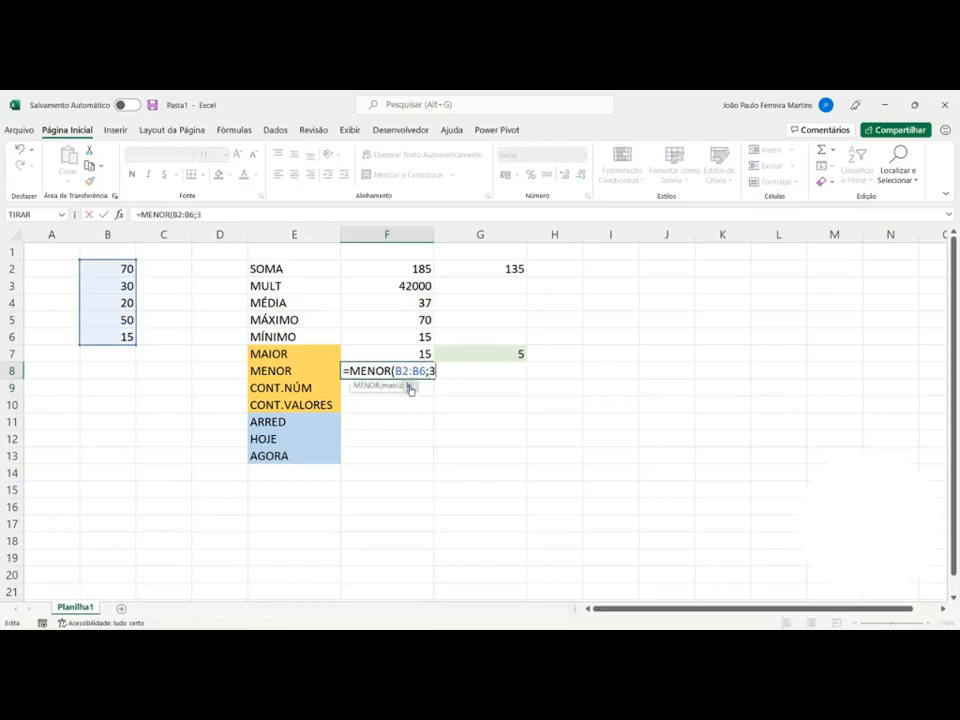
pyautogui.press('BackSpace')
pyautogui.write('2')
pyautogui.press('Return')
pyautogui.click(418, 370)
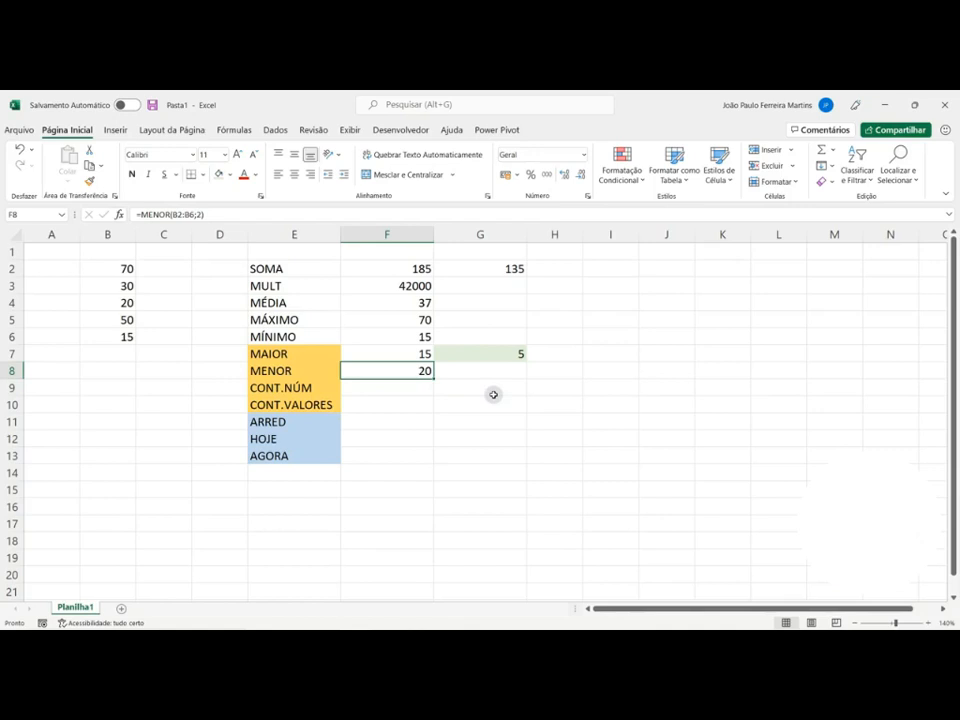
# Replace the fixed rank in F8's MENOR formula with a reference to the empty cell J2.
pyautogui.press('F2')
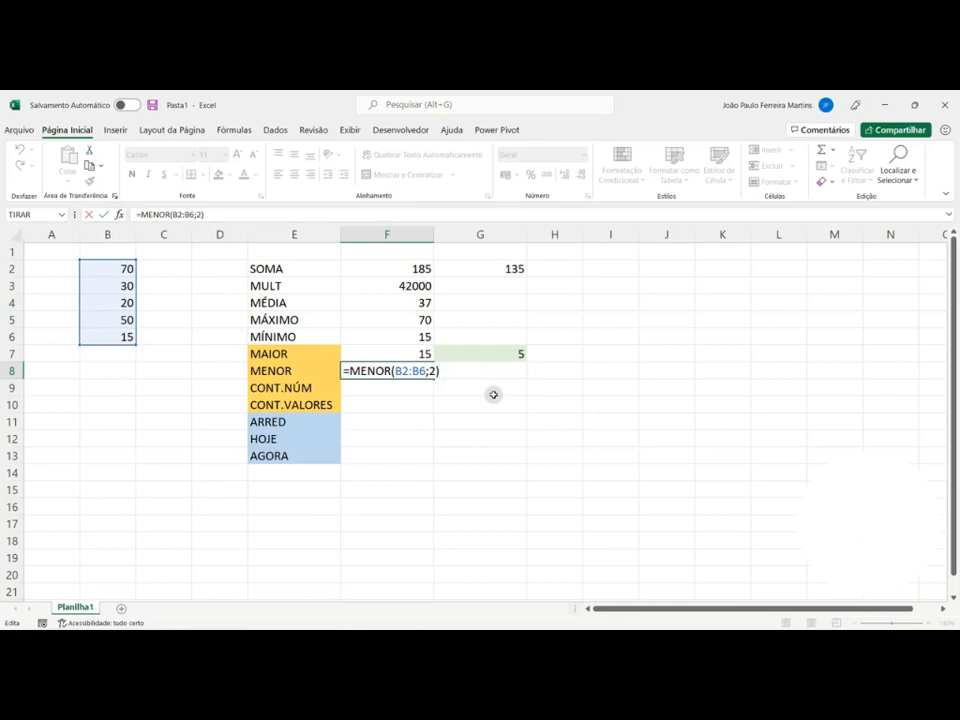
pyautogui.press('Left')
pyautogui.press('BackSpace')
pyautogui.press('BackSpace')
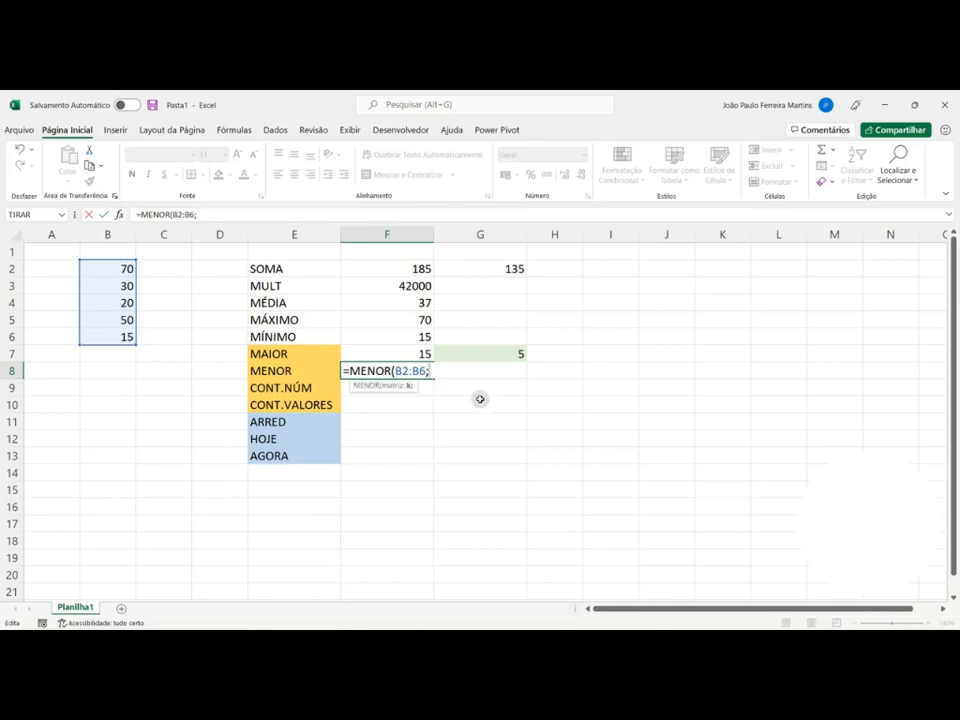
pyautogui.click(675, 267)
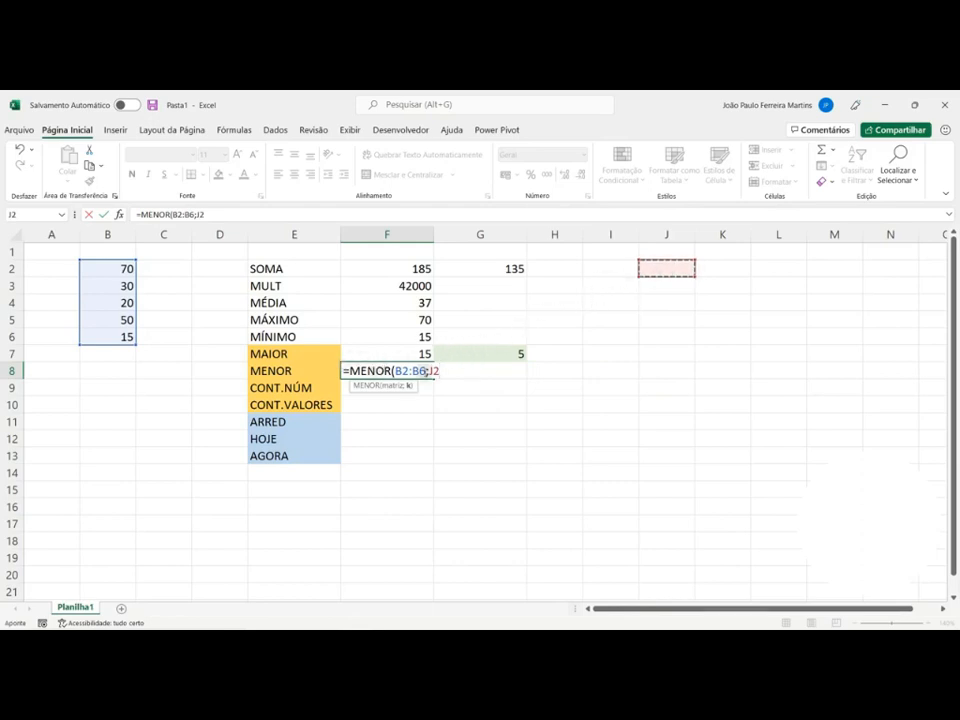
pyautogui.press('Return')
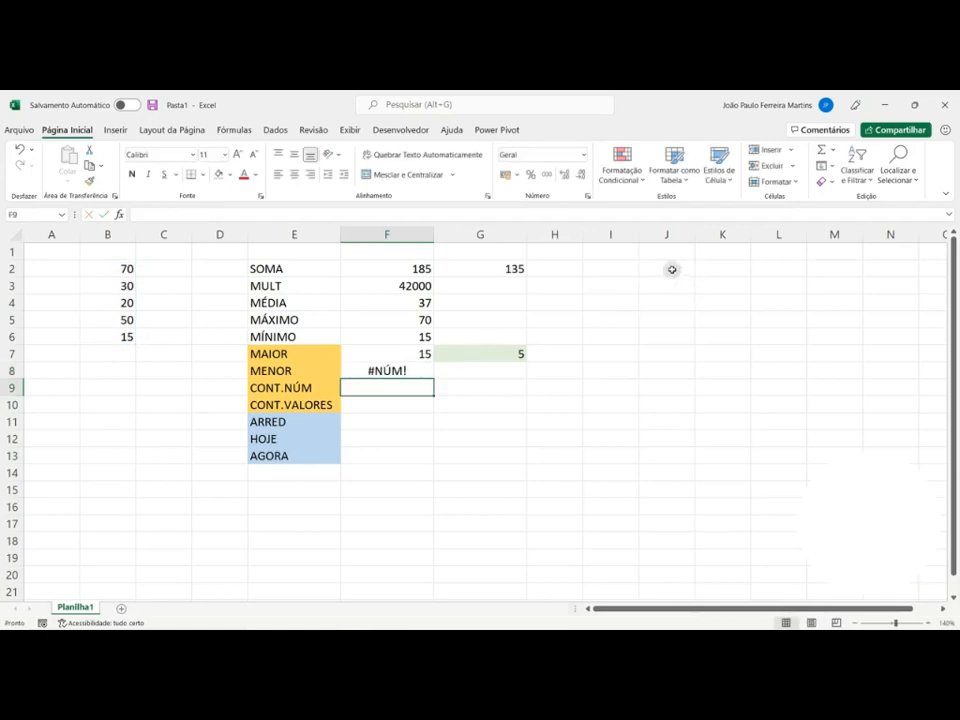
# Fill cell J2 with light green to mark it as the MENOR rank cell, and reselect F8.
pyautogui.click(672, 268)
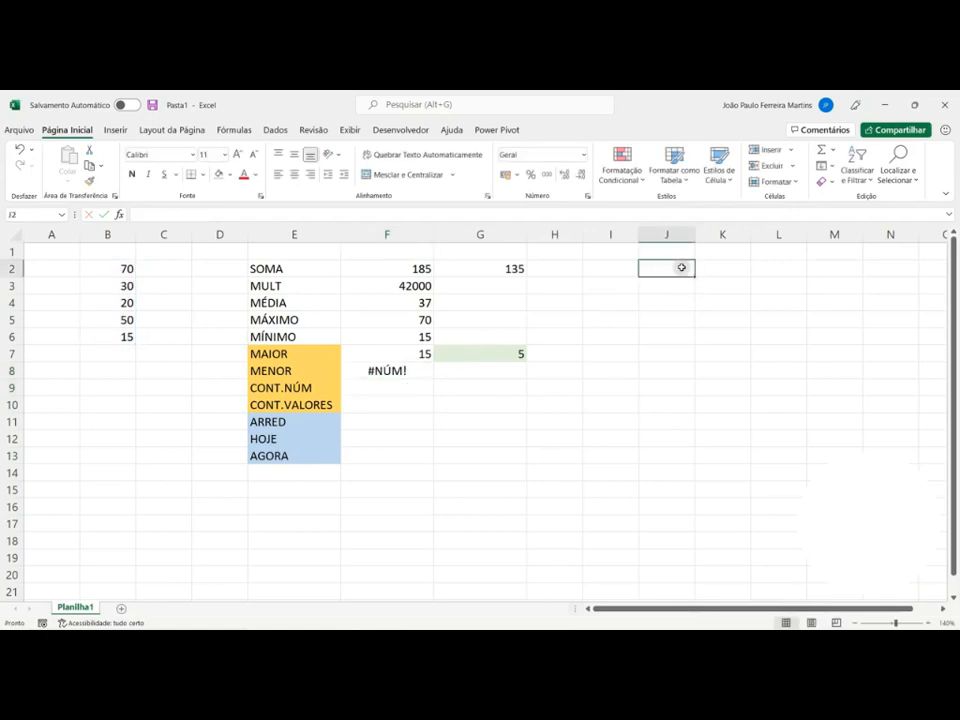
pyautogui.click(218, 174)
pyautogui.click(371, 381)
pyautogui.click(373, 372)
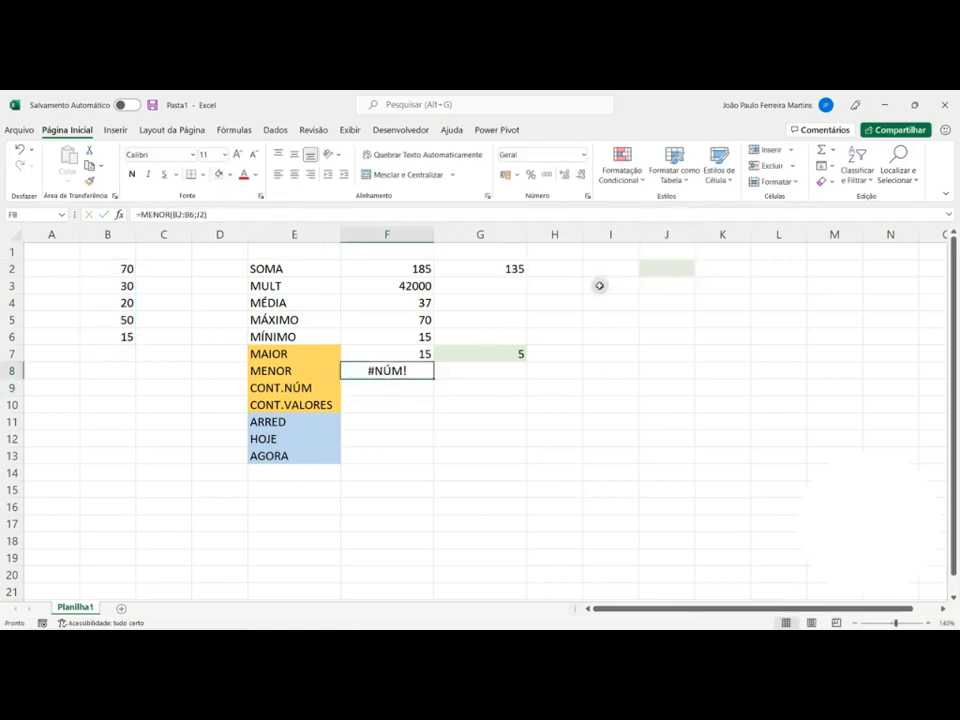
# Enter 3 in cell J2 as the rank used by the MENOR formula.
pyautogui.click(676, 270)
pyautogui.write('3')
pyautogui.press('Return')
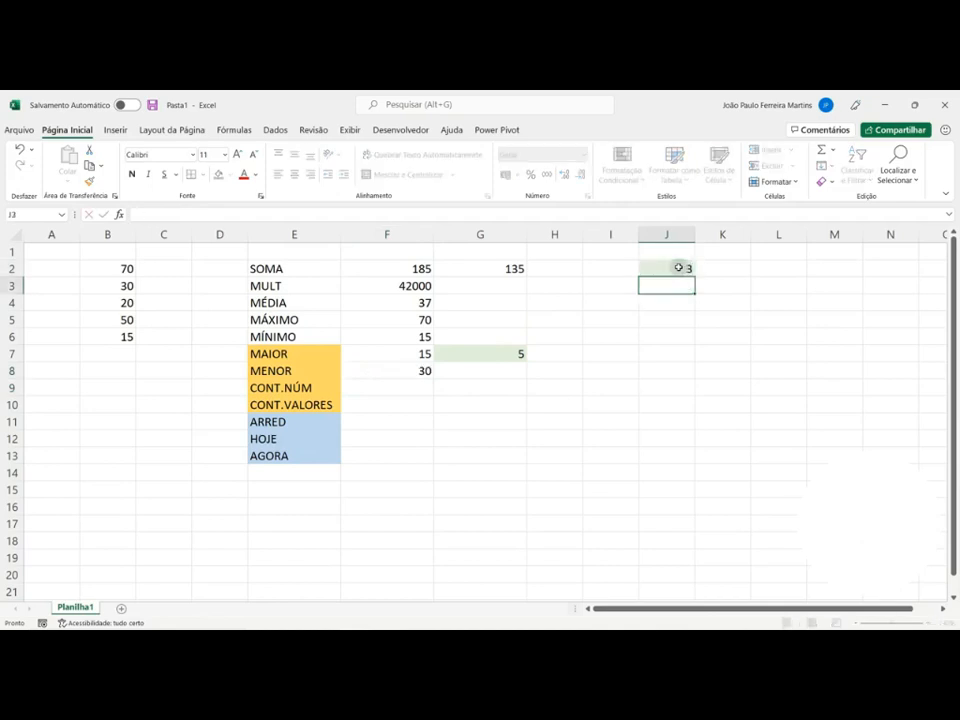
pyautogui.click(676, 267)
# Trace the precedents of the MENOR formula in F8, and remove the arrows after viewing them.
pyautogui.click(370, 373)
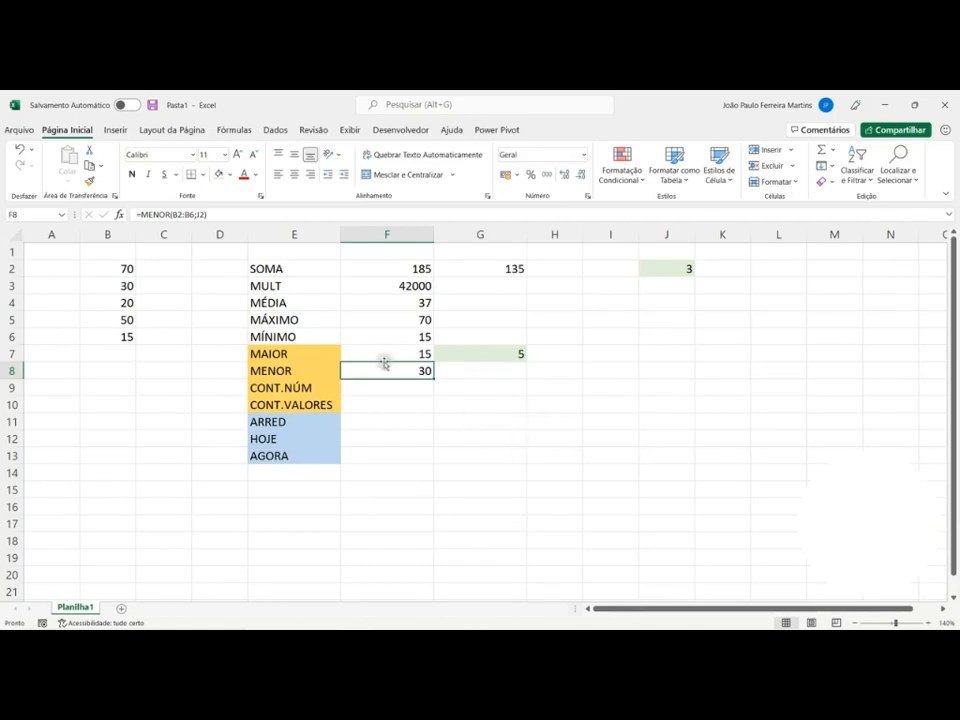
pyautogui.click(238, 128)
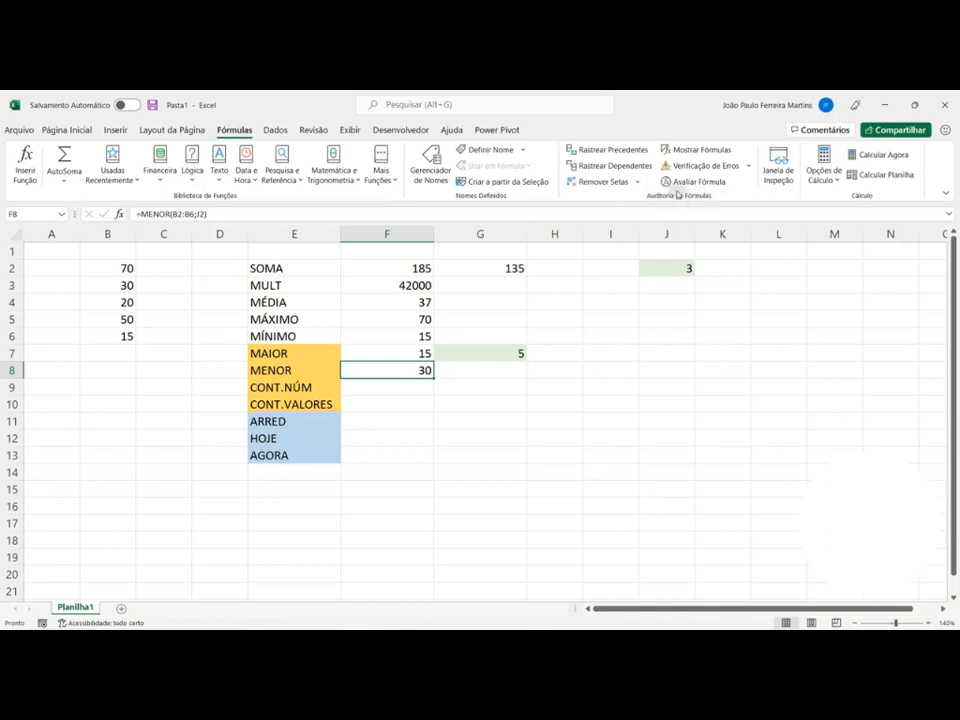
pyautogui.click(612, 152)
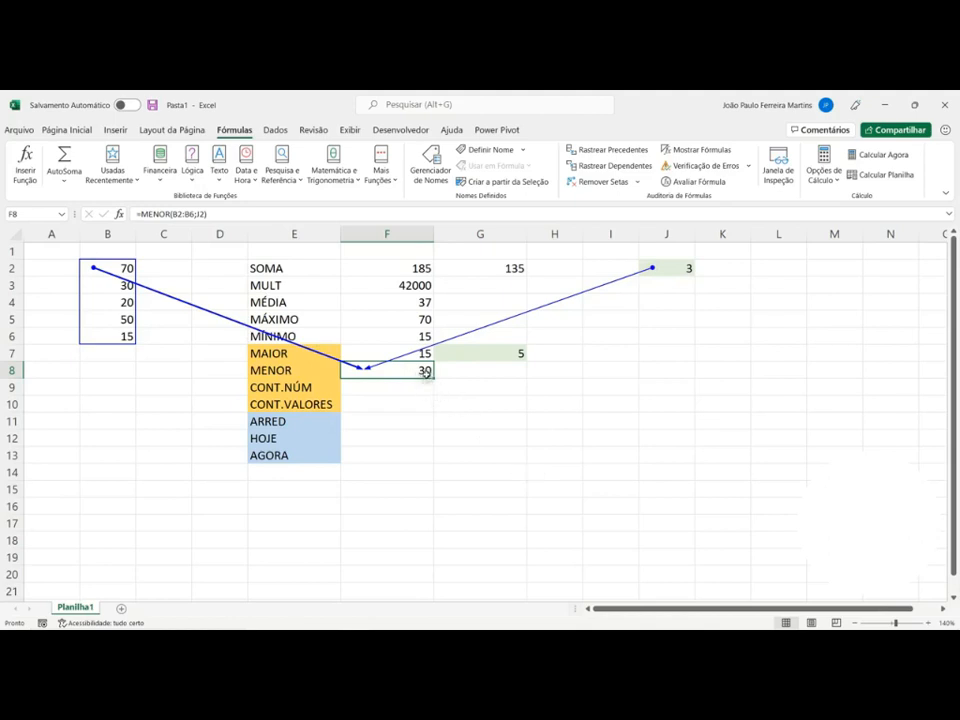
pyautogui.click(602, 183)
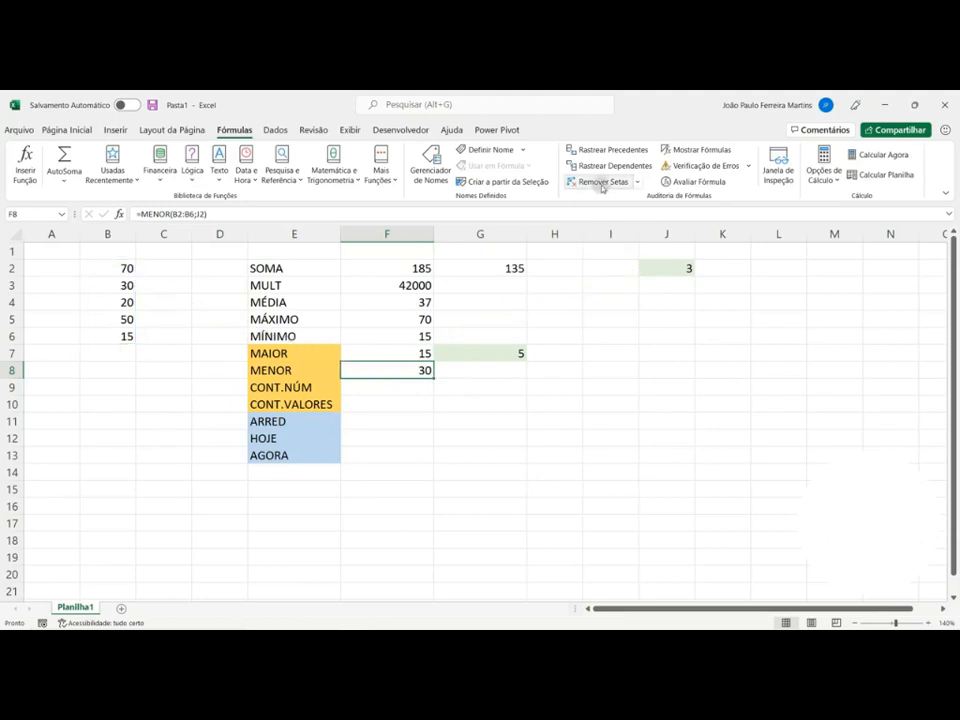
# Trace the precedents of the MAIOR formula in F7, and clear its arrows after viewing them.
pyautogui.click(408, 355)
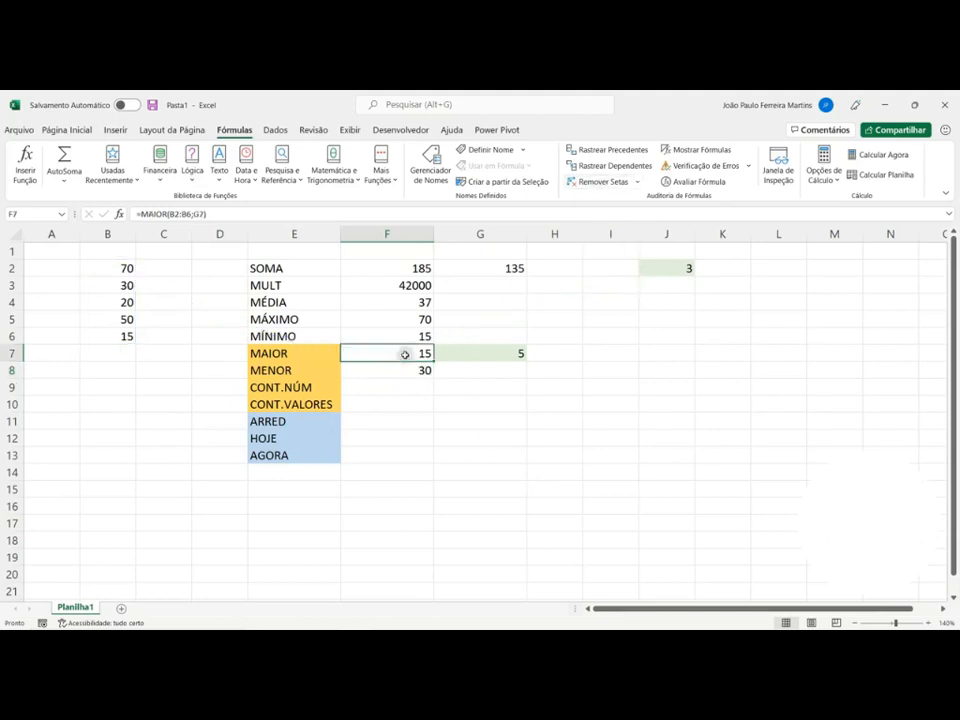
pyautogui.click(602, 149)
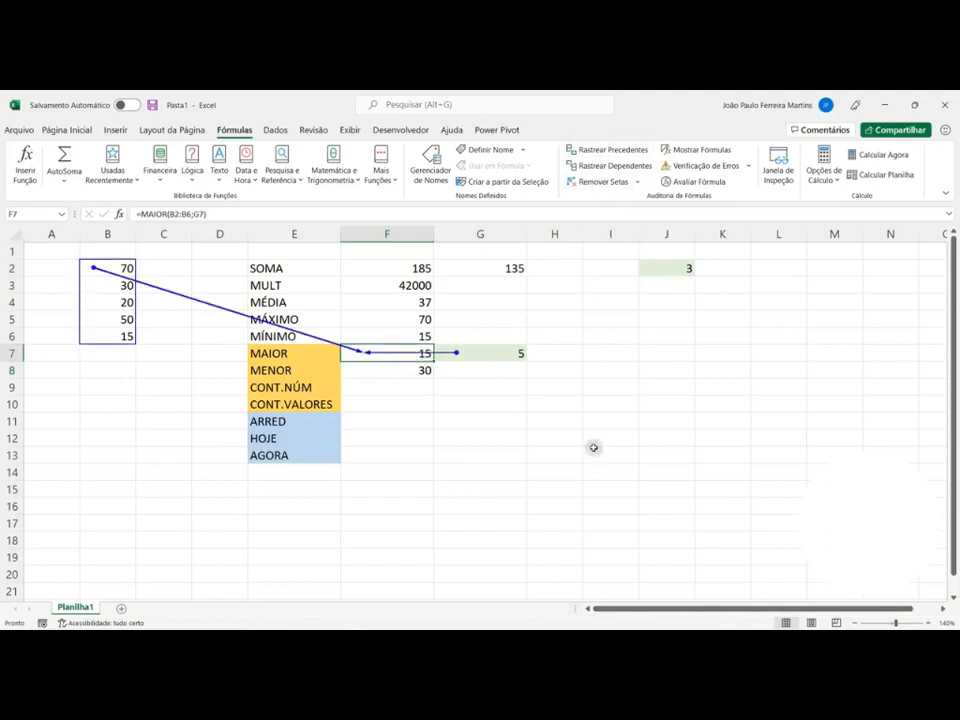
pyautogui.click(602, 182)
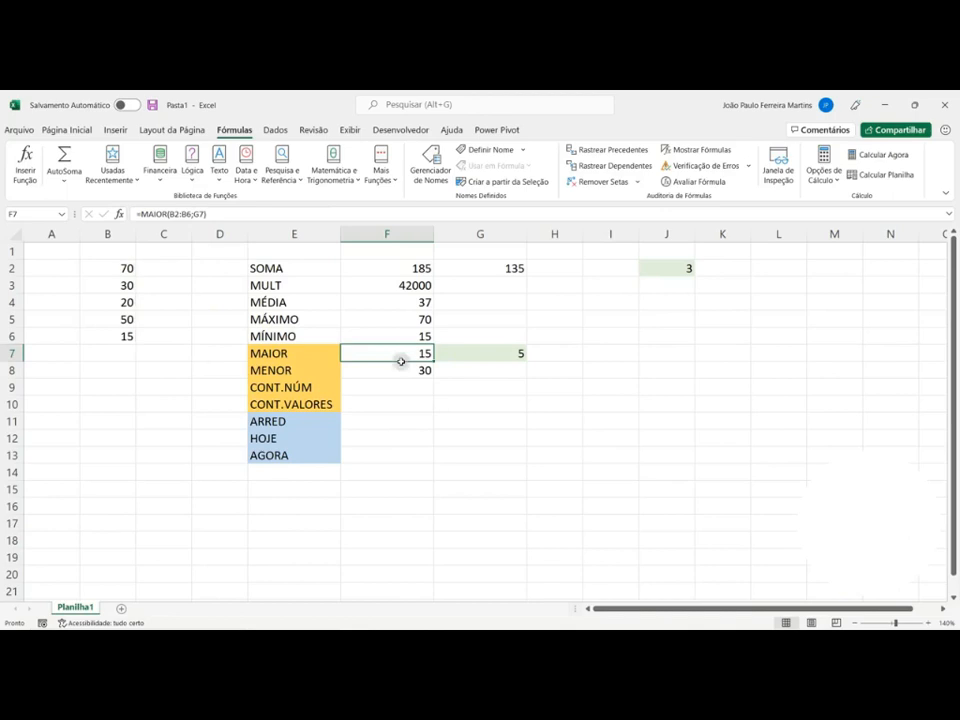
# Try to trace the precedents of F7 and F8 together, remove the arrows and select F9.
pyautogui.moveTo(401, 359); pyautogui.dragTo(401, 368)
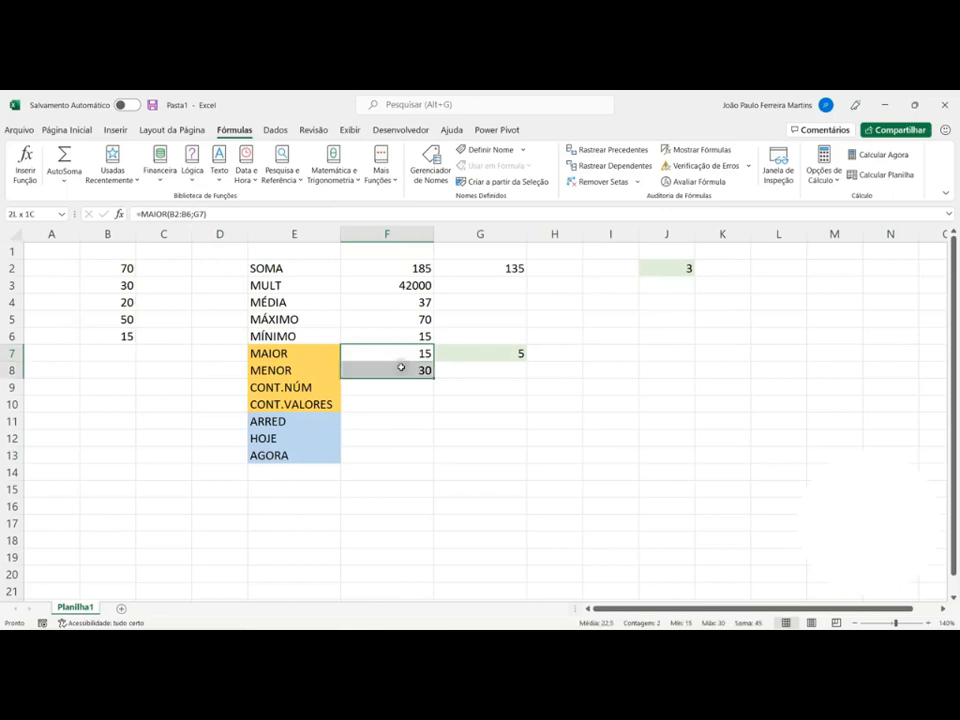
pyautogui.click(624, 155)
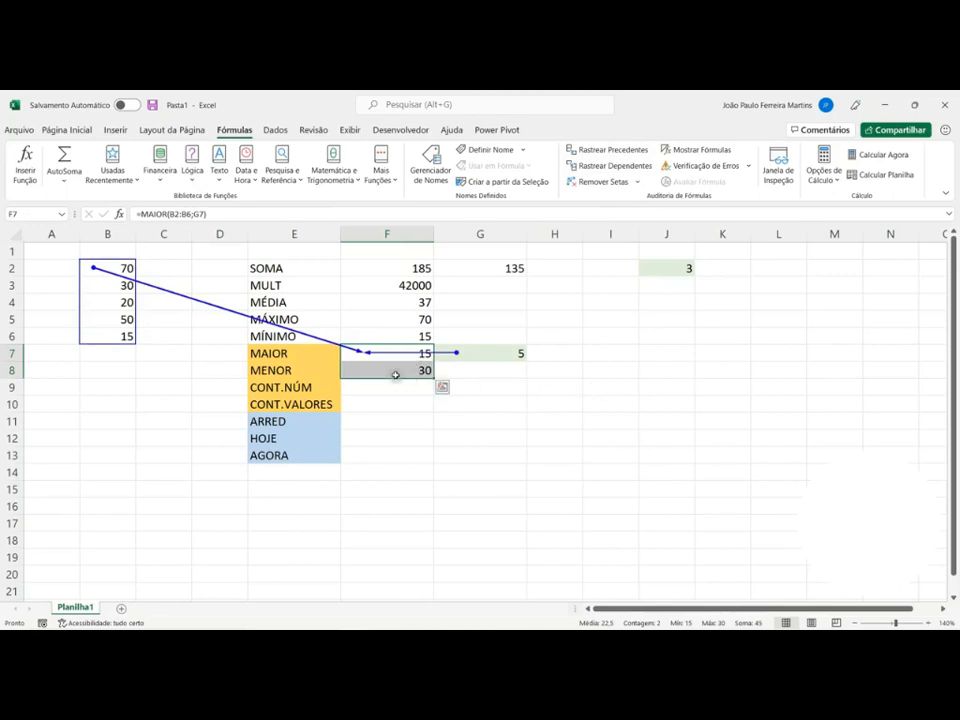
pyautogui.click(604, 181)
pyautogui.click(549, 473)
pyautogui.click(431, 388)
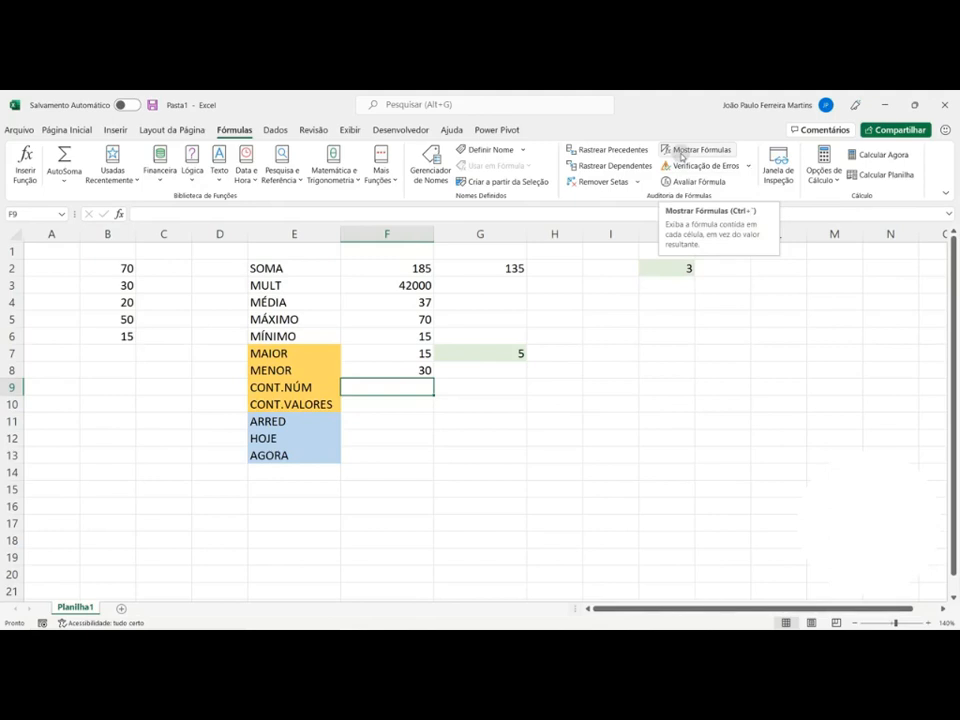
# Show the formulas in all cells of the sheet, switch back to displaying values and select F9.
pyautogui.click(412, 371)
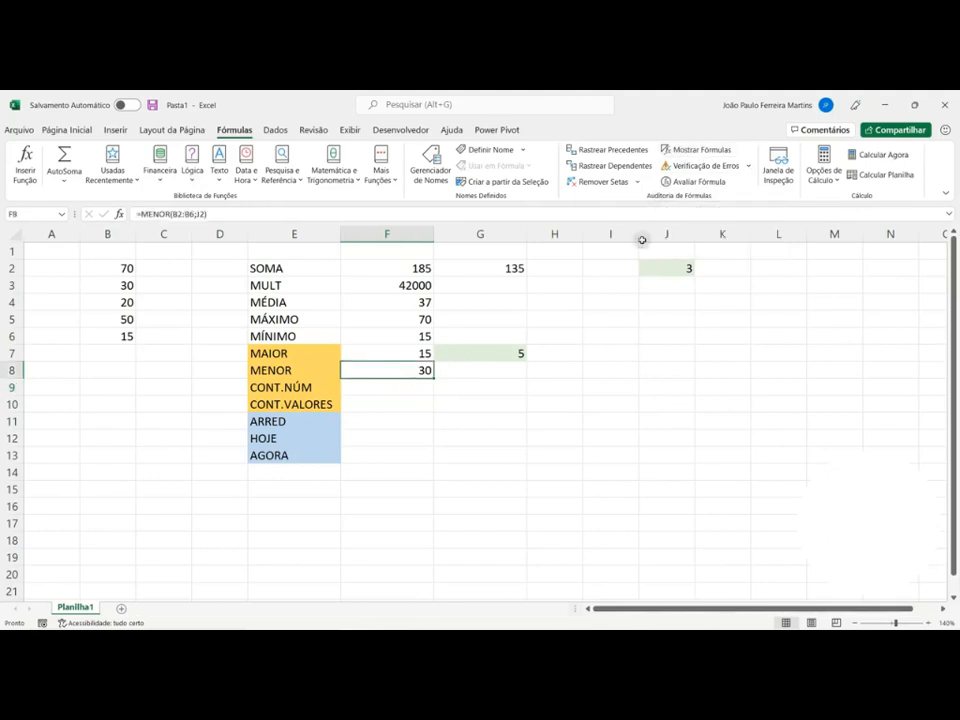
pyautogui.click(697, 151)
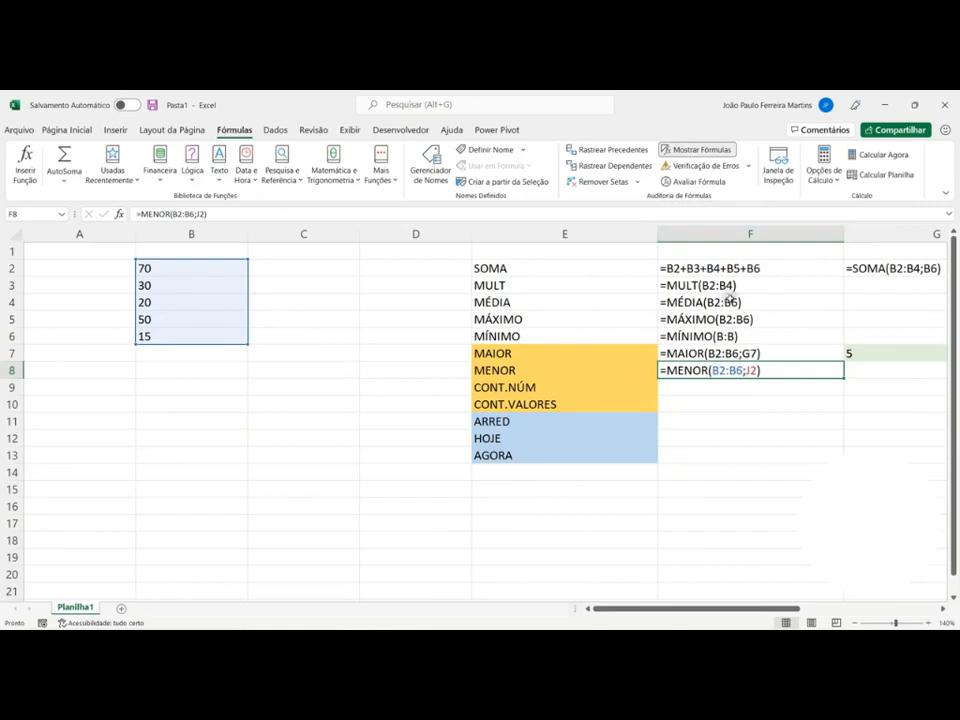
pyautogui.click(700, 150)
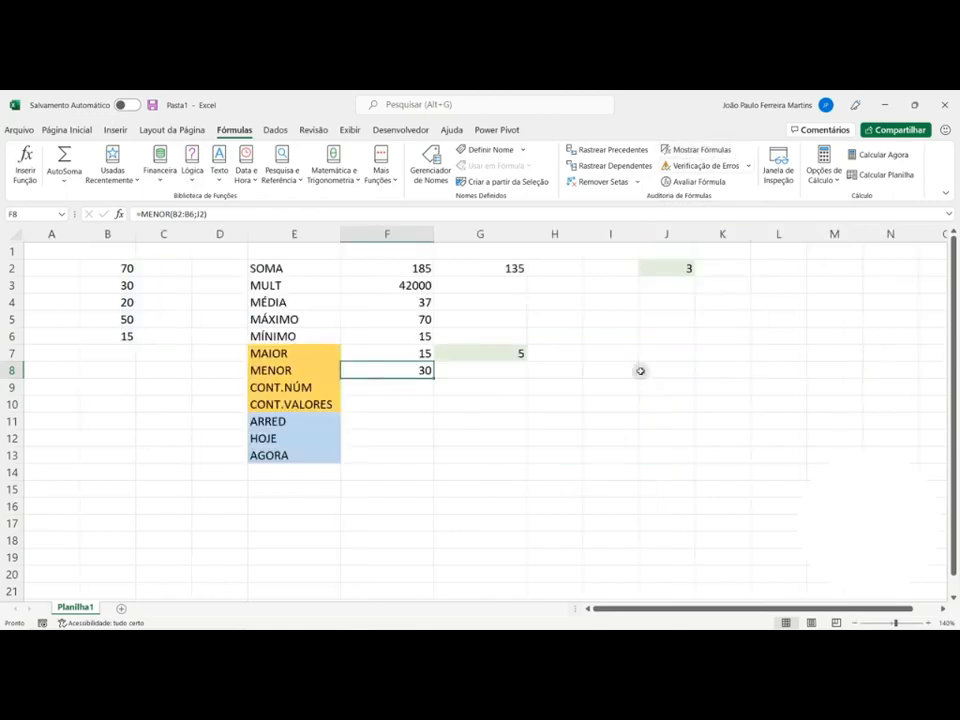
pyautogui.click(625, 384)
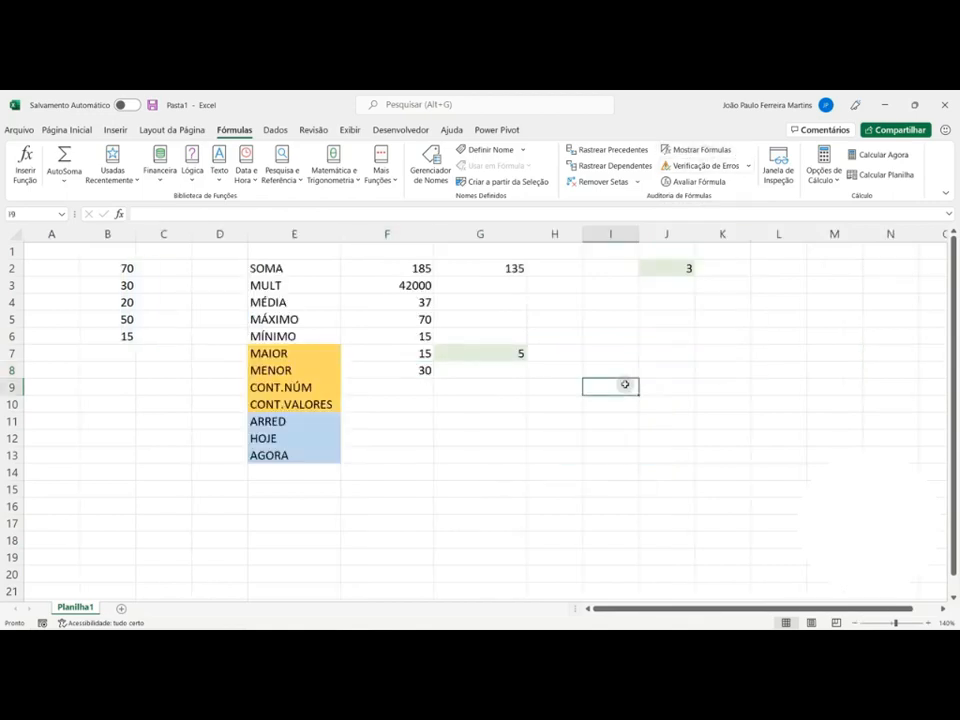
pyautogui.click(380, 400)
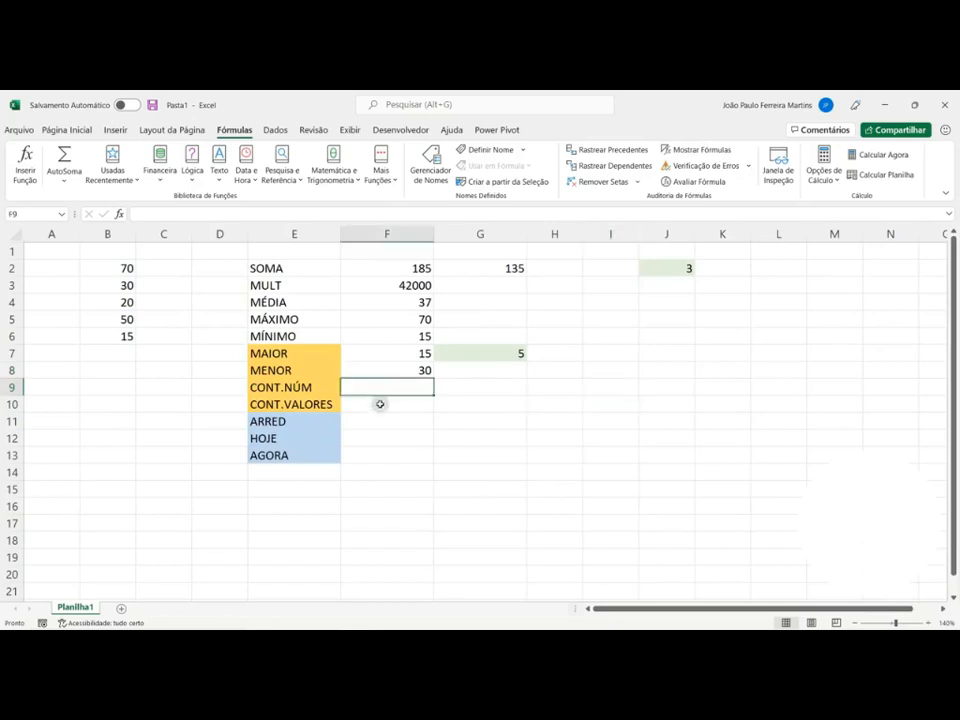
pyautogui.click(380, 384)
# Enter a person's first name as a text entry in cell B8.
pyautogui.click(116, 368)
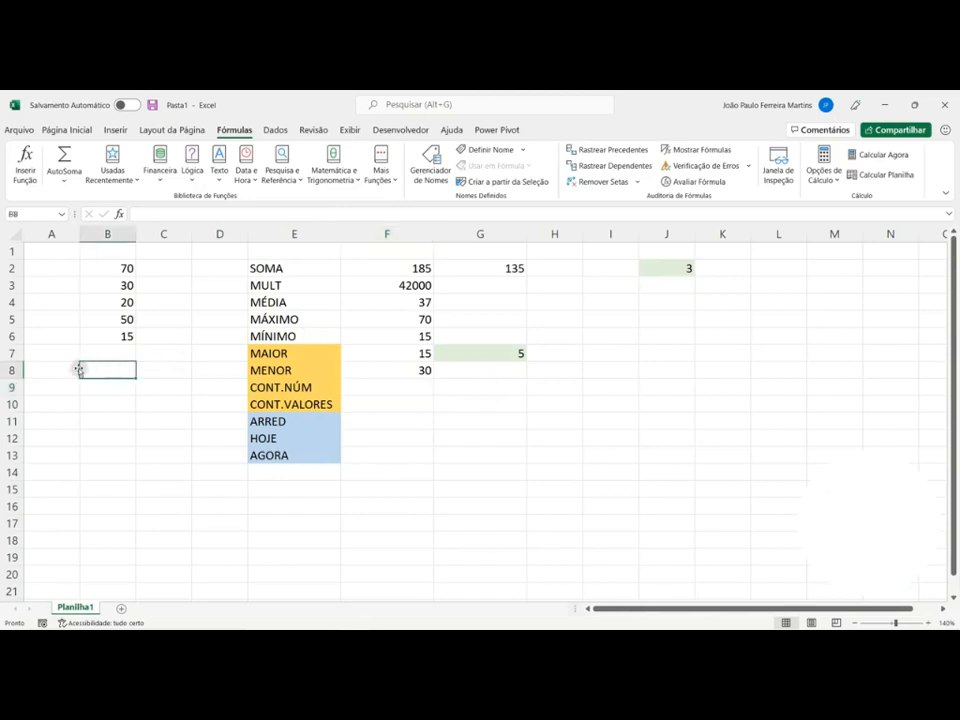
pyautogui.write('JOÃO')
pyautogui.press('BackSpace')
pyautogui.press('BackSpace')
pyautogui.press('BackSpace')
pyautogui.press('BackSpace')
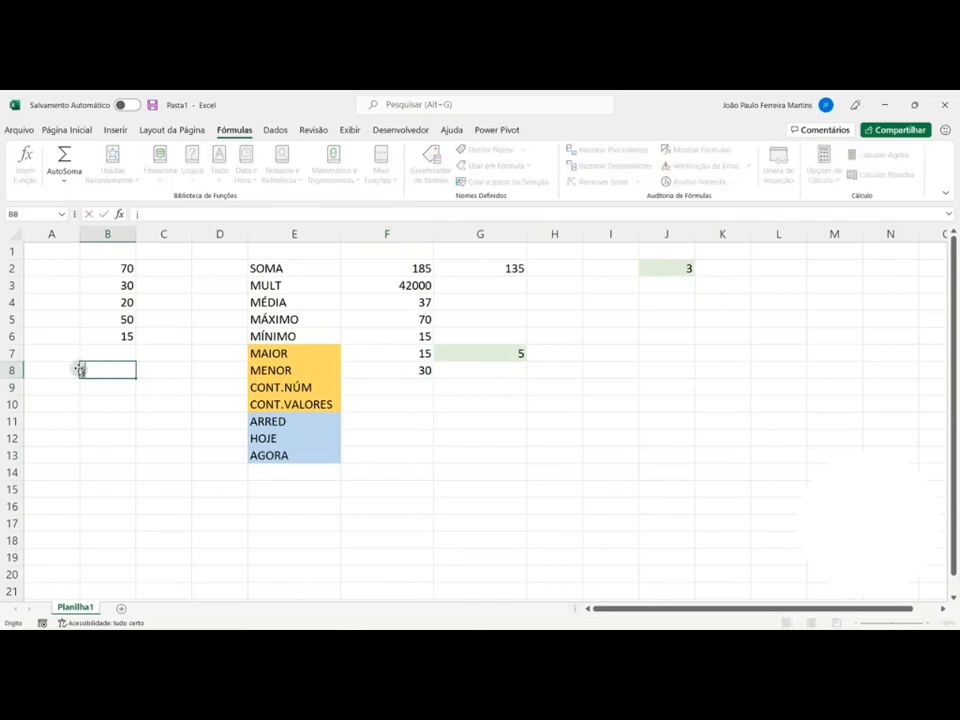
pyautogui.write('João')
pyautogui.press('Return')
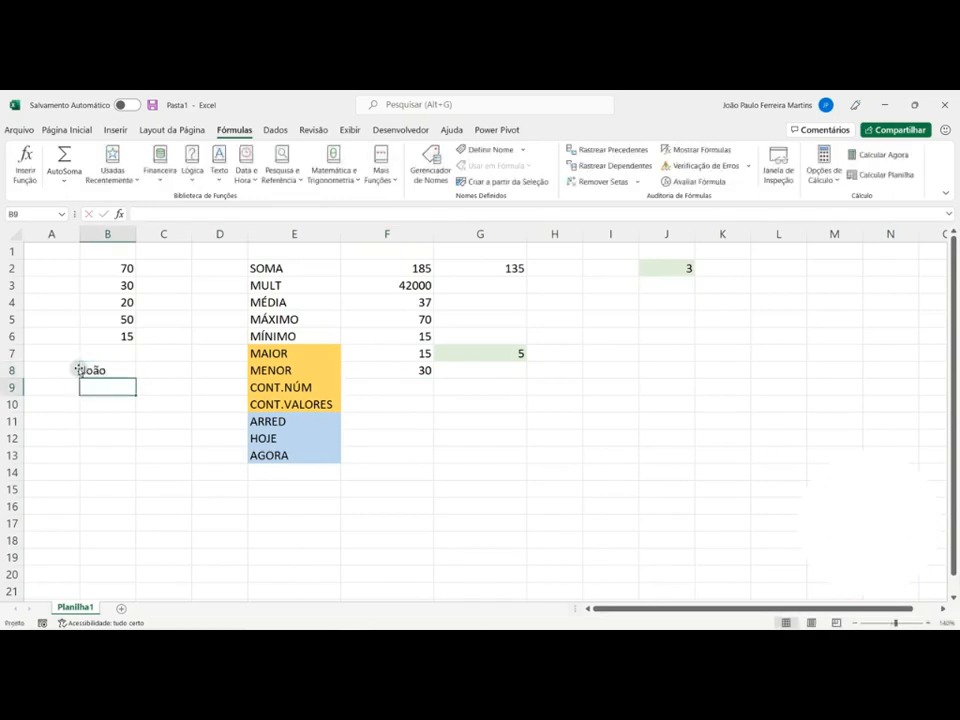
pyautogui.click(86, 368)
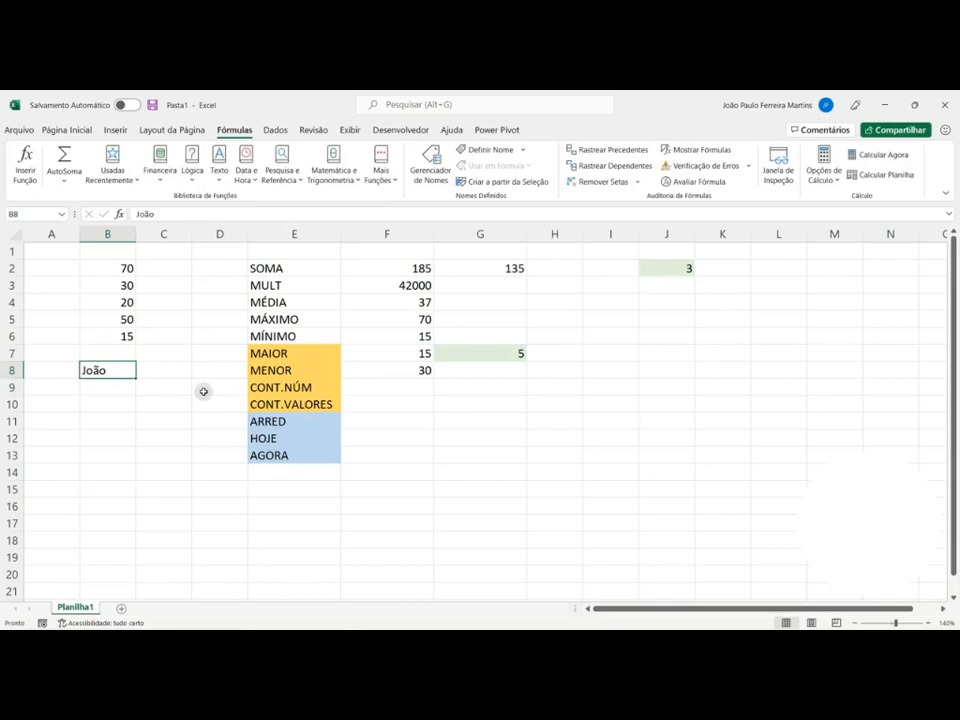
# Enter the mixed letter-and-number code HJ123PF5 in cell B9, below the first name.
pyautogui.click(111, 387)
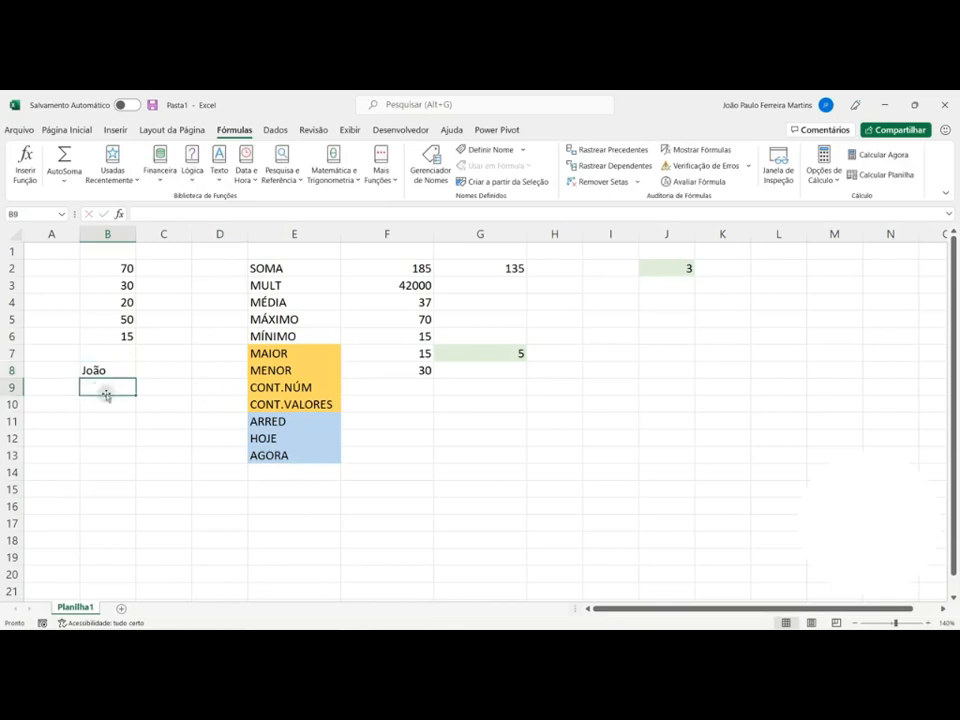
pyautogui.write('HJ')
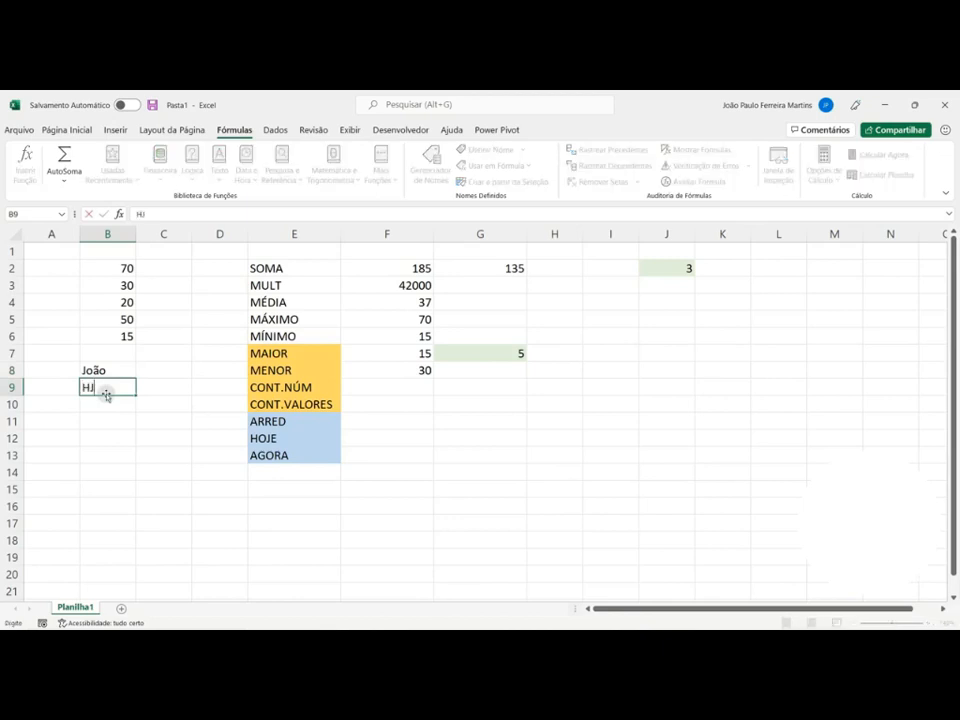
pyautogui.write('123PF5')
pyautogui.press('Return')
pyautogui.click(104, 375)
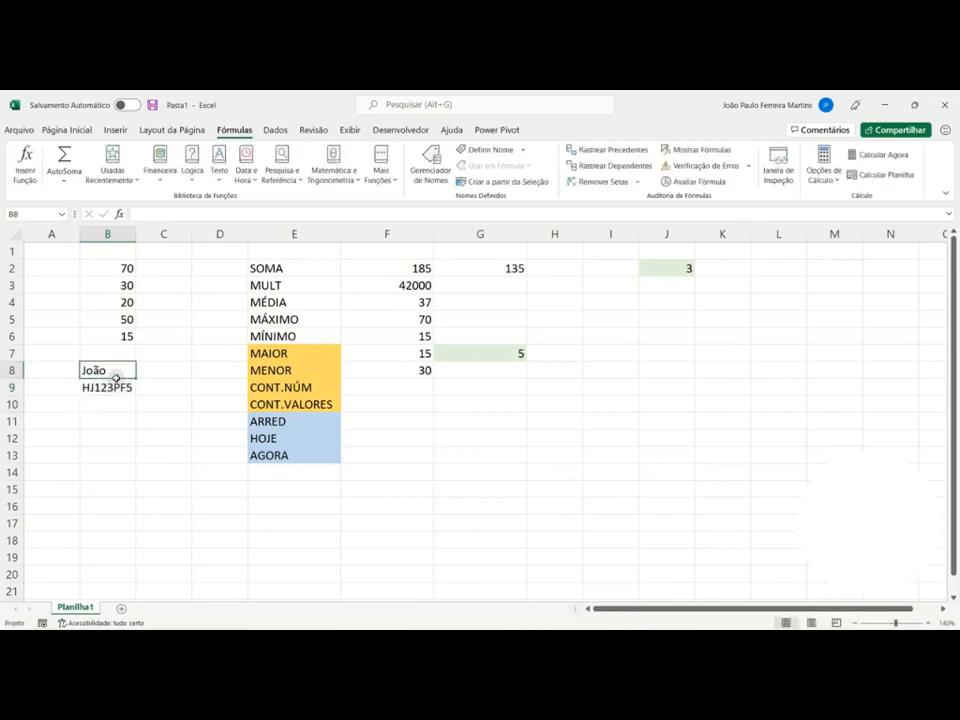
pyautogui.click(112, 390)
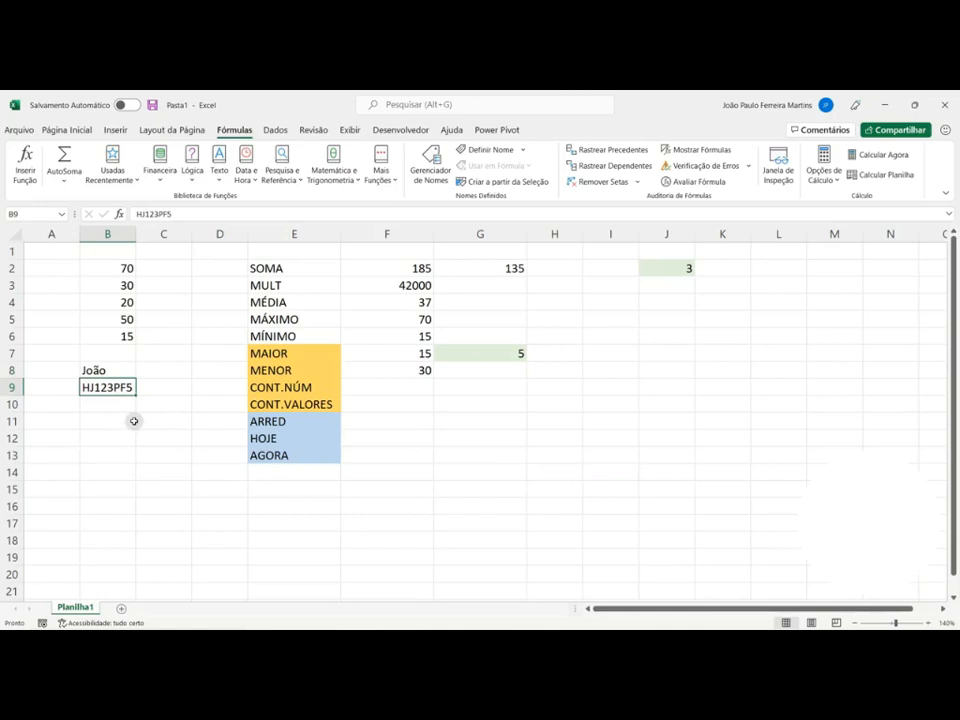
# Enter a surname followed by a comma and 29 in B7, and widen column B to fit the text.
pyautogui.click(111, 350)
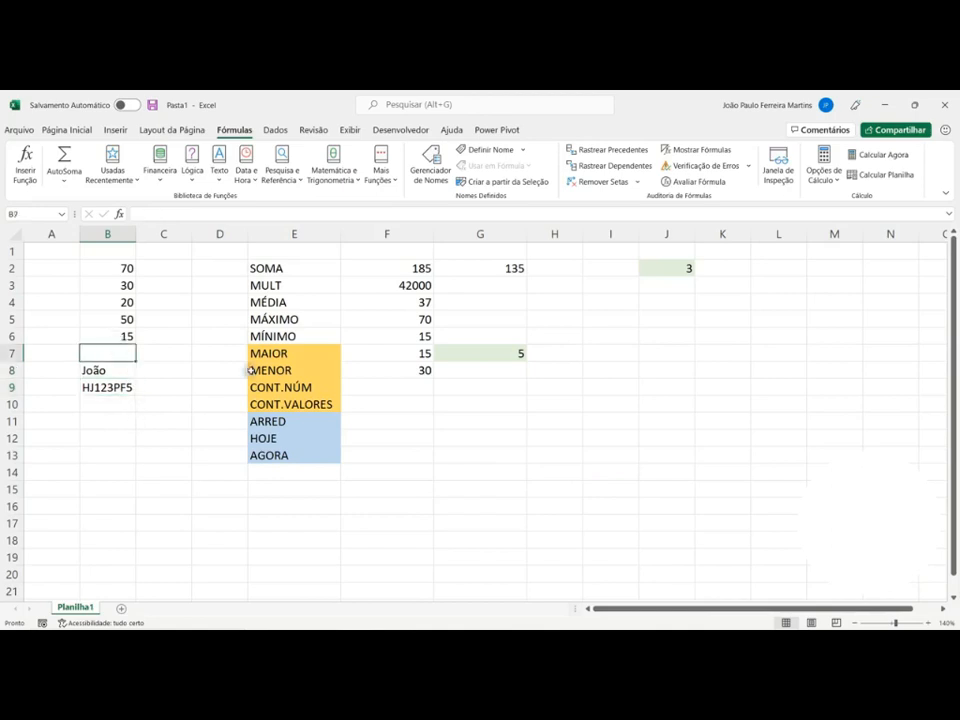
pyautogui.write('ma')
pyautogui.press('BackSpace')
pyautogui.press('BackSpace')
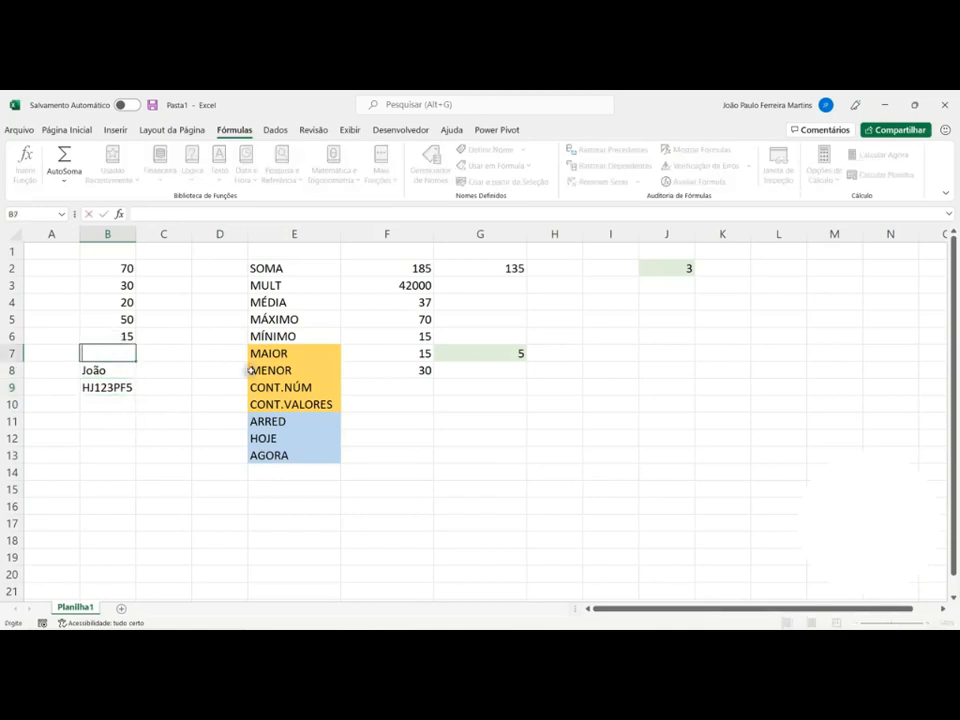
pyautogui.write('Martins, 29')
pyautogui.press('Return')
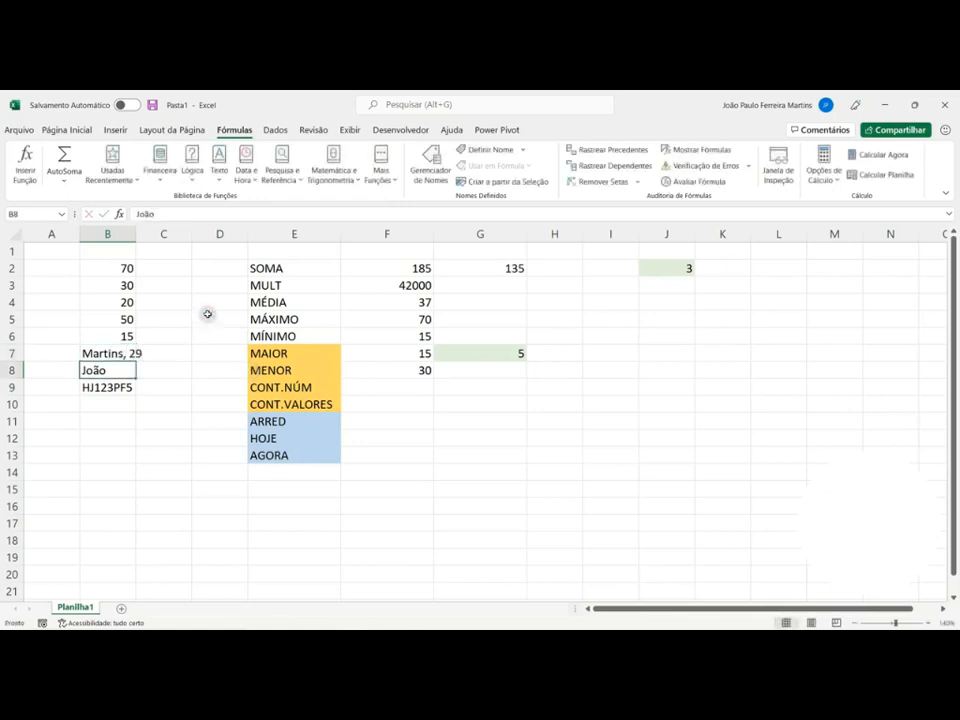
pyautogui.moveTo(140, 237); pyautogui.dragTo(150, 237)
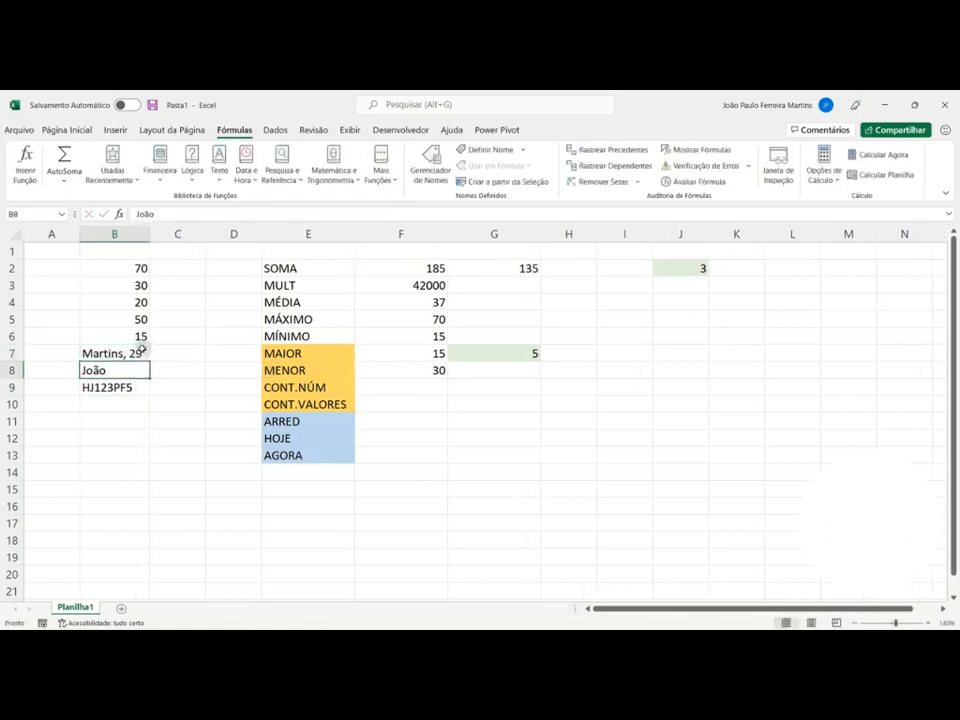
pyautogui.press('Up')
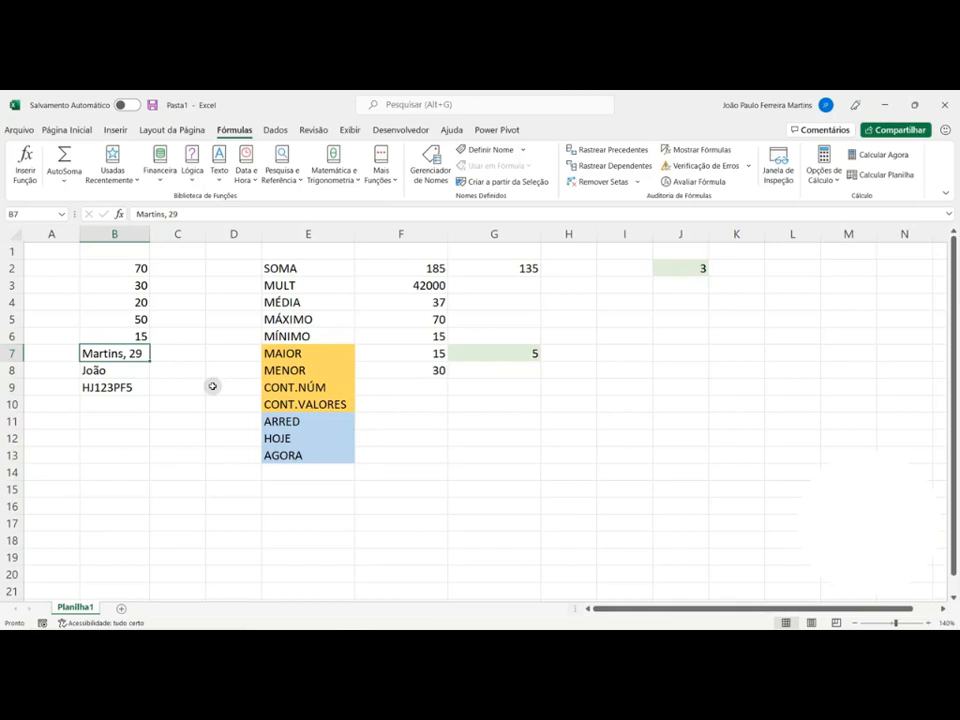
# Count the numeric entries of the whole column B in F9 with the CONT.NÚM function.
pyautogui.click(372, 389)
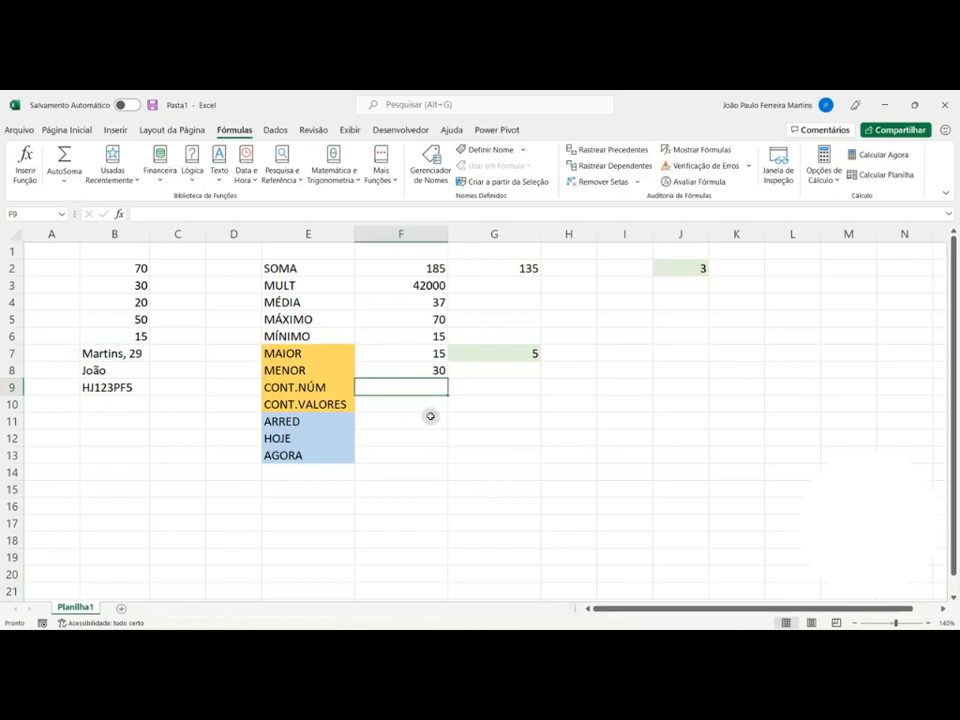
pyautogui.write('=')
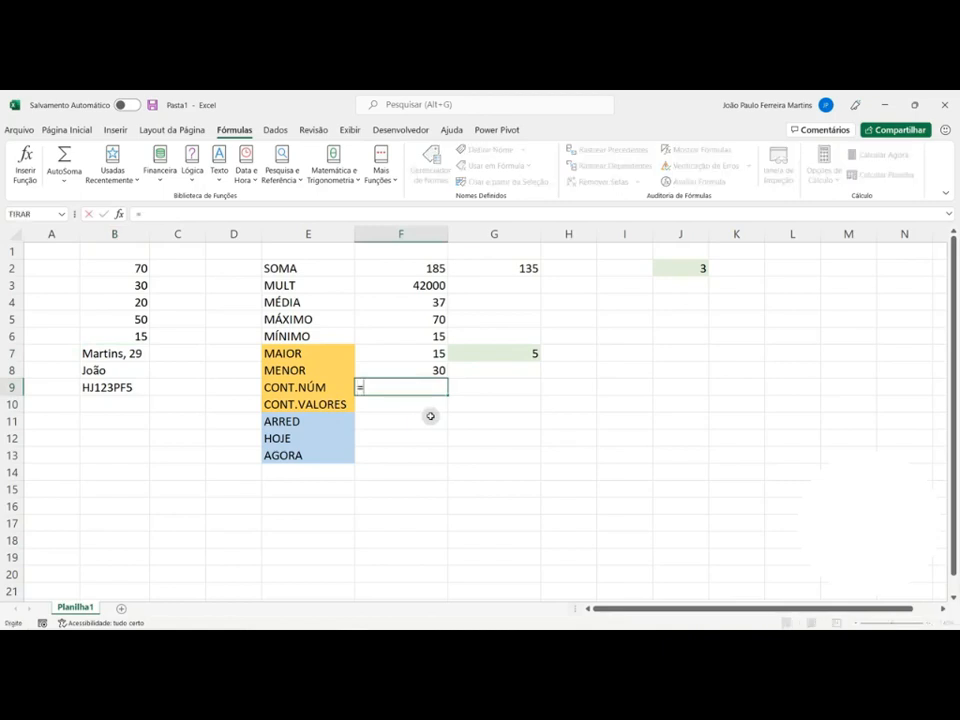
pyautogui.write('cont.')
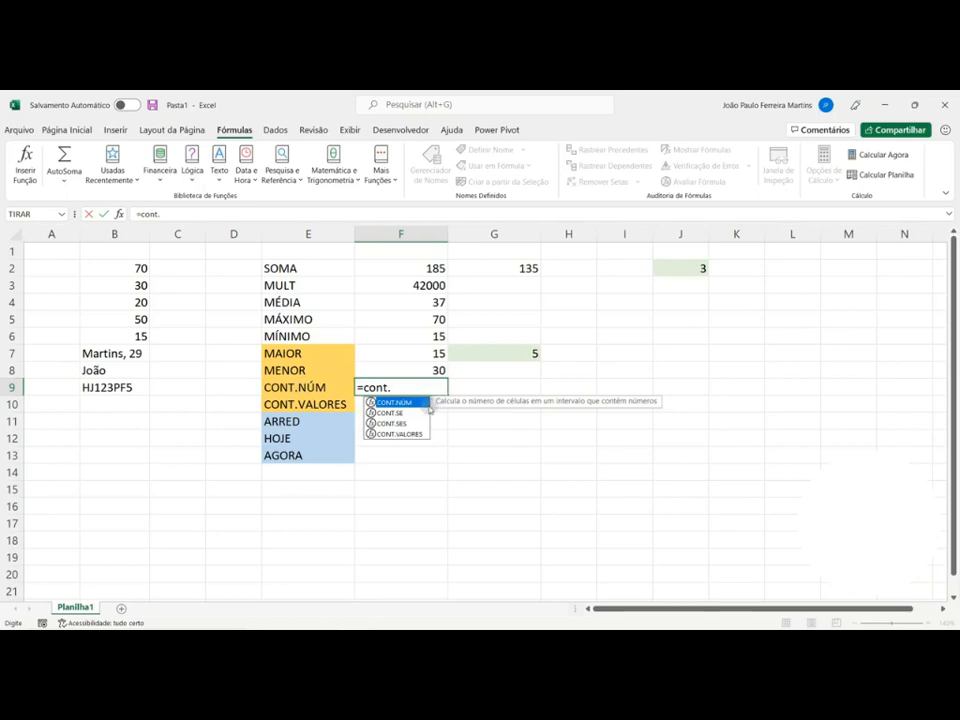
pyautogui.press('Down')
pyautogui.press('Down')
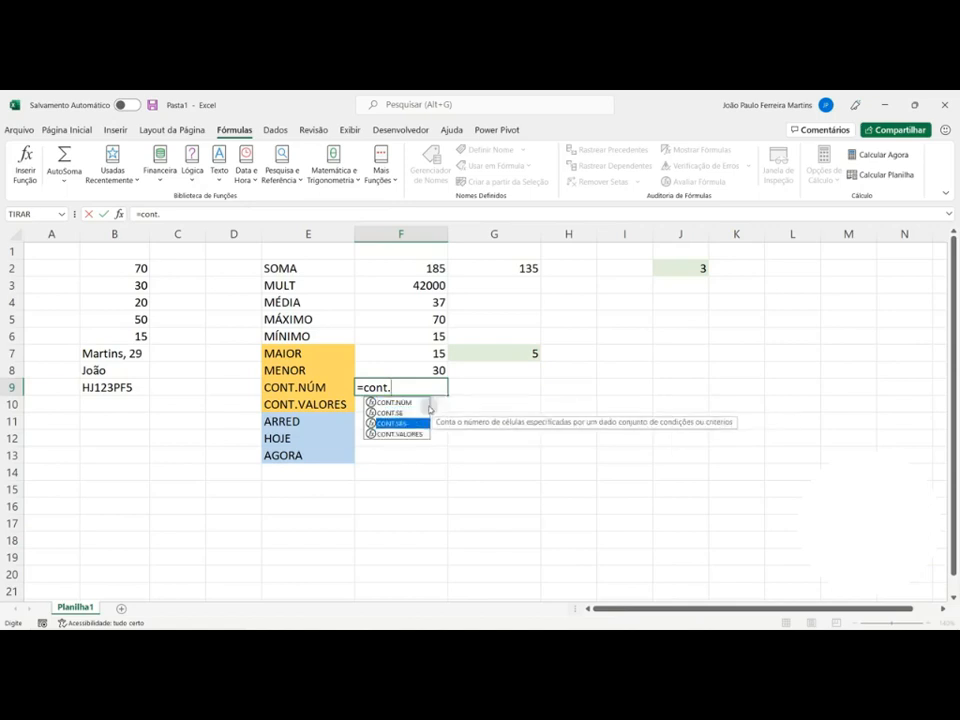
pyautogui.press('Up')
pyautogui.press('Up')
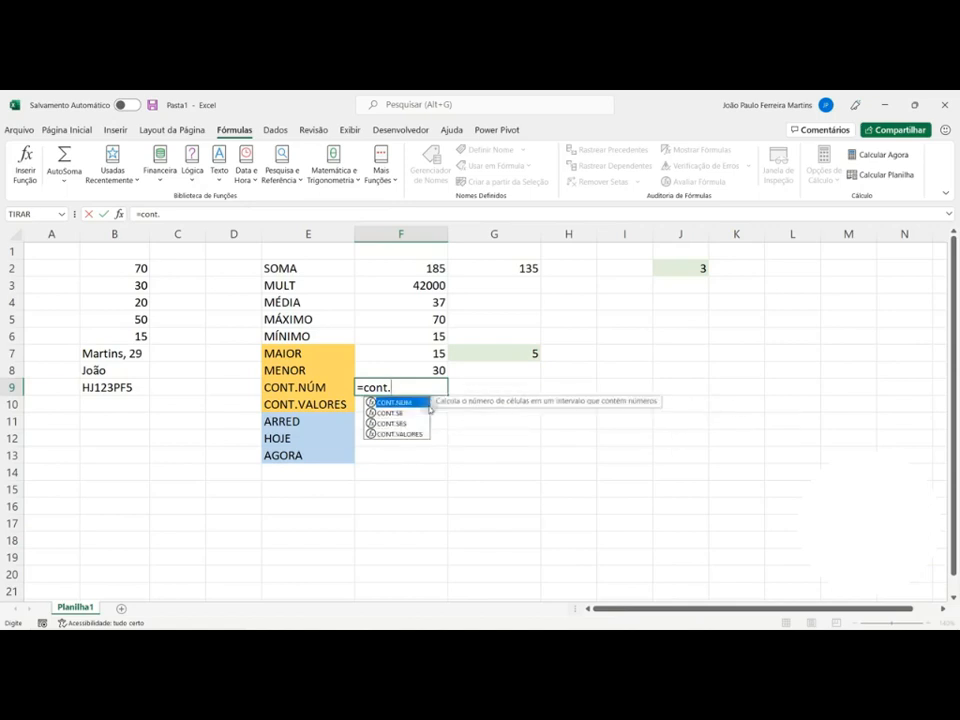
pyautogui.press('Tab')
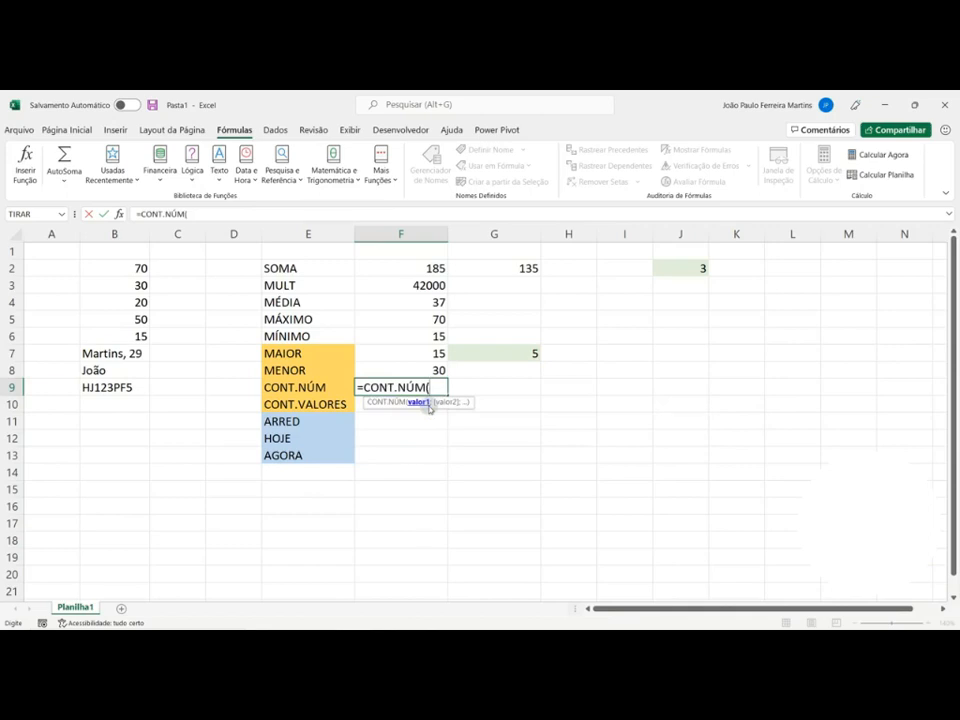
pyautogui.click(114, 233)
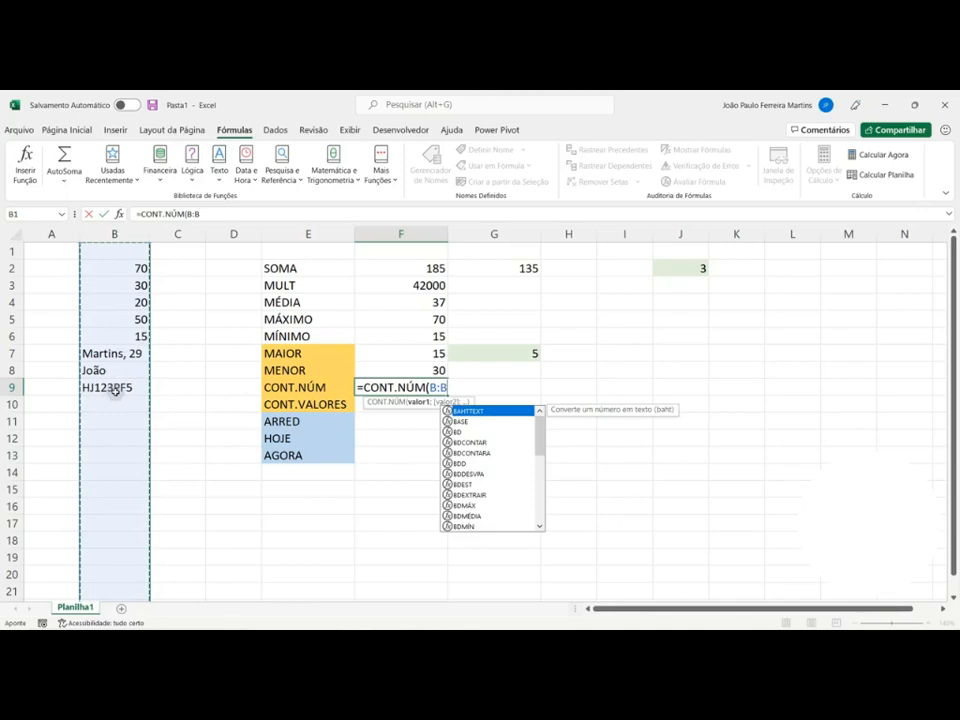
pyautogui.press('Return')
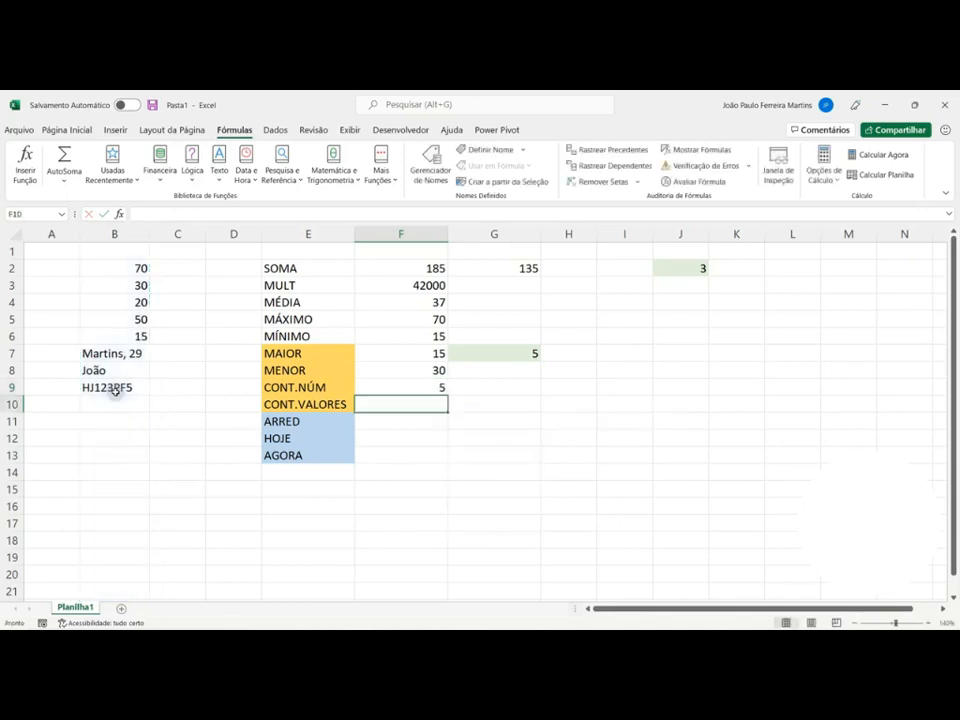
# Check the CONT.NÚM result in F9 against each numeric entry in B2 to B6.
pyautogui.click(420, 388)
pyautogui.click(135, 268)
pyautogui.click(138, 285)
pyautogui.click(137, 302)
pyautogui.click(137, 318)
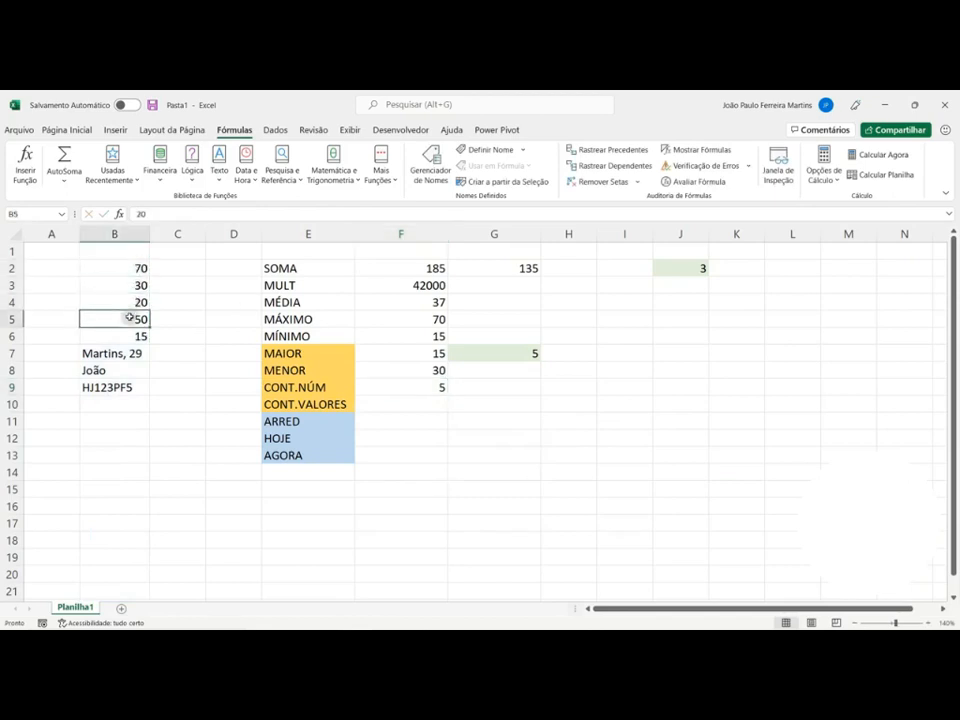
pyautogui.click(127, 337)
# Count all filled cells of the whole column B in F10 with CONT.VALORES and review the formula.
pyautogui.click(437, 400)
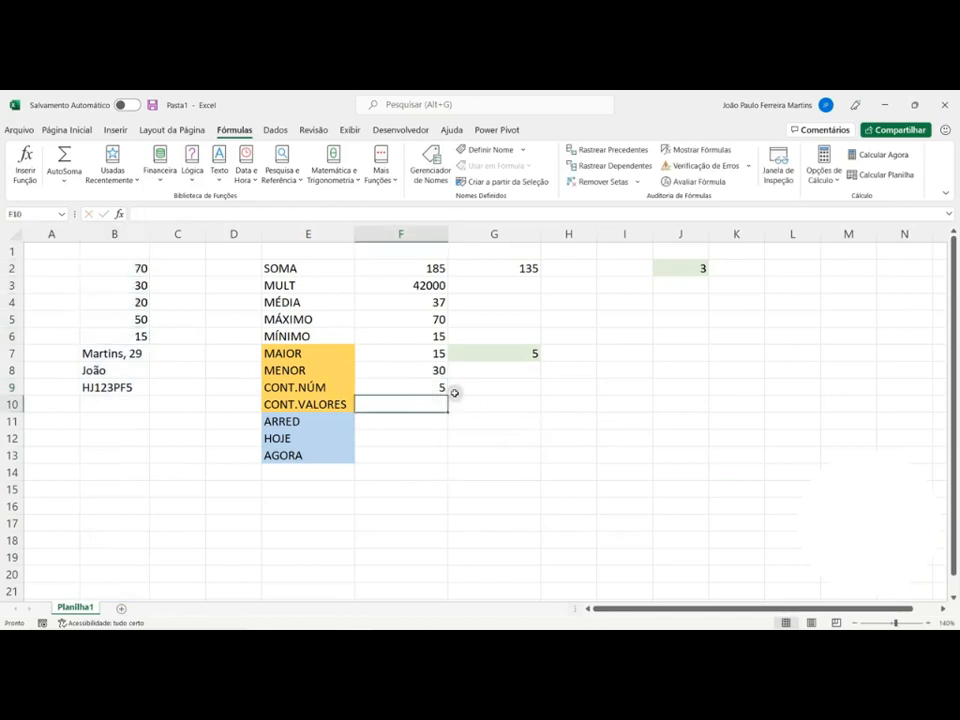
pyautogui.write('=cont.')
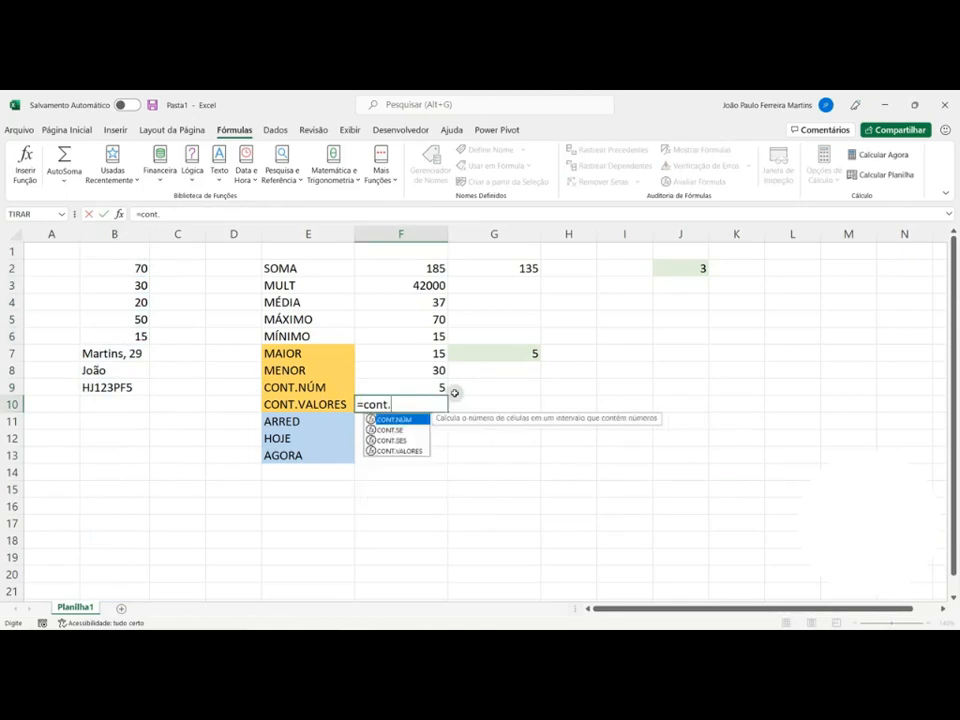
pyautogui.press('Down')
pyautogui.press('Down')
pyautogui.press('Down')
pyautogui.press('Tab')
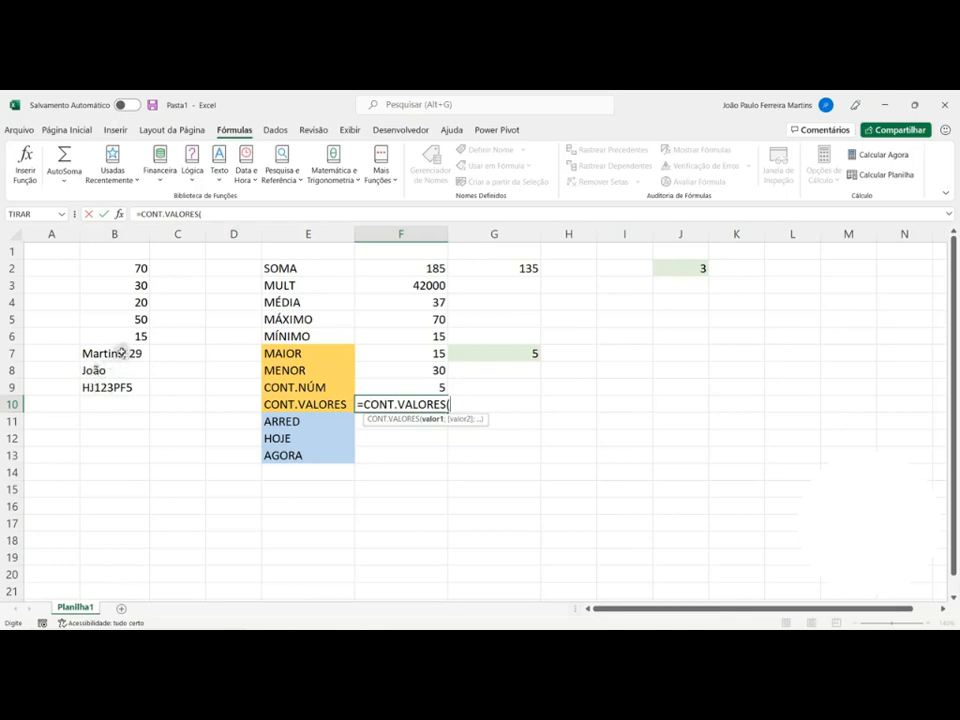
pyautogui.click(115, 230)
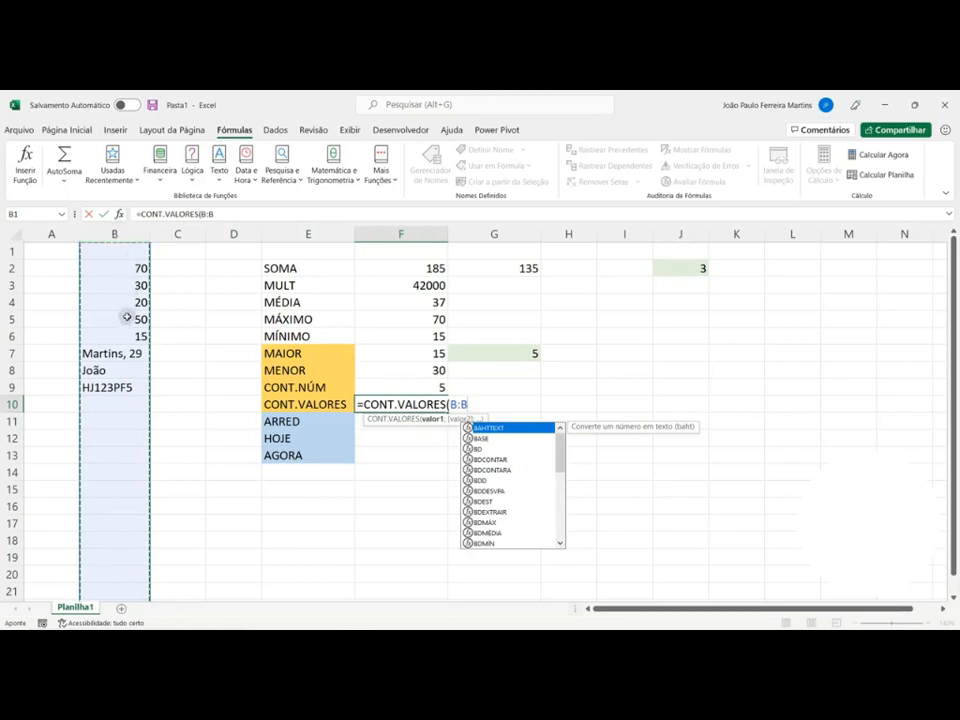
pyautogui.press('Return')
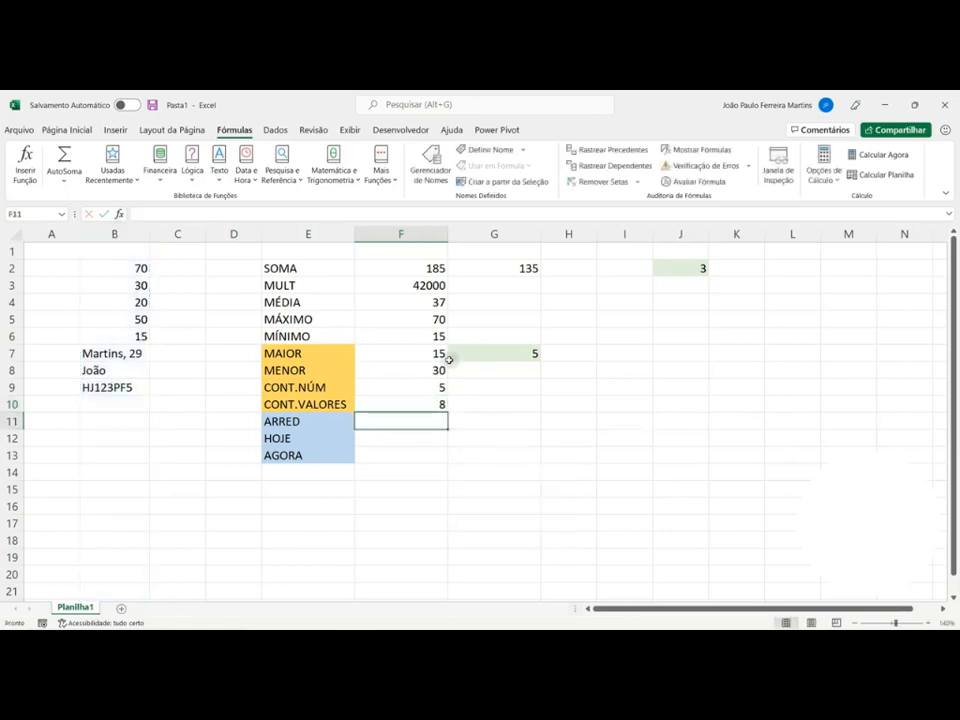
pyautogui.click(441, 402)
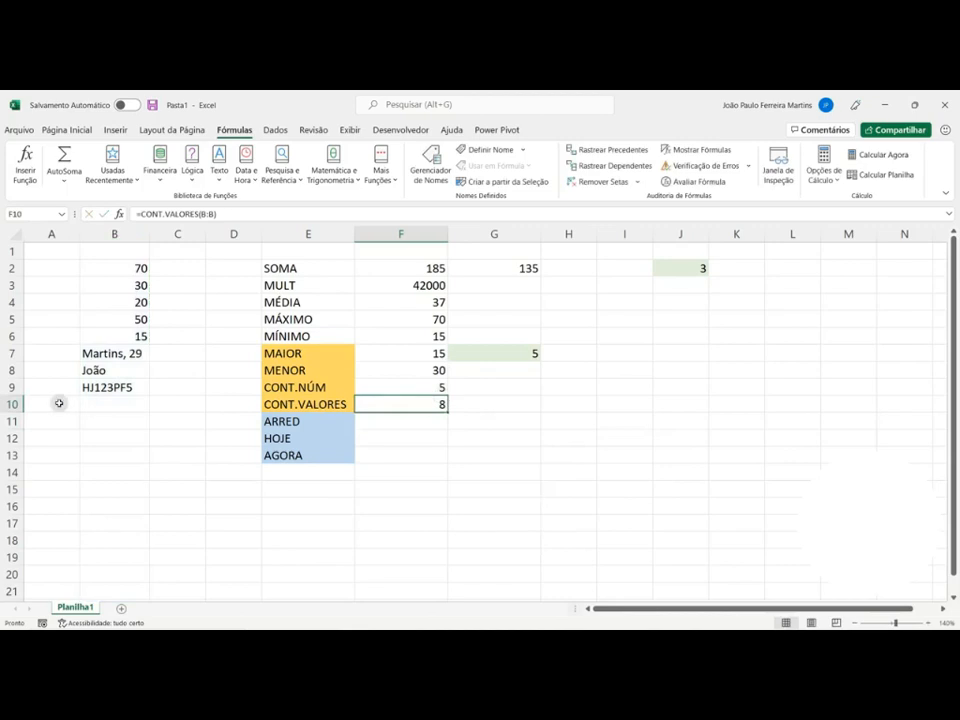
# Enter a single comma in B10 and check its effect on the CONT.VALORES count in F10.
pyautogui.click(120, 403)
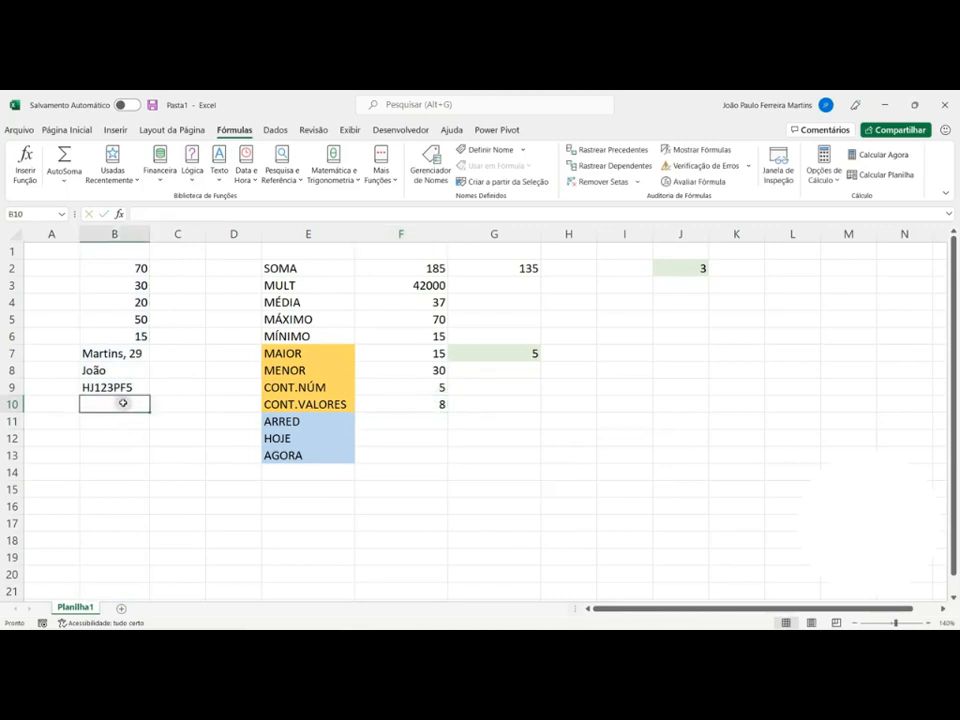
pyautogui.write(',')
pyautogui.press('Return')
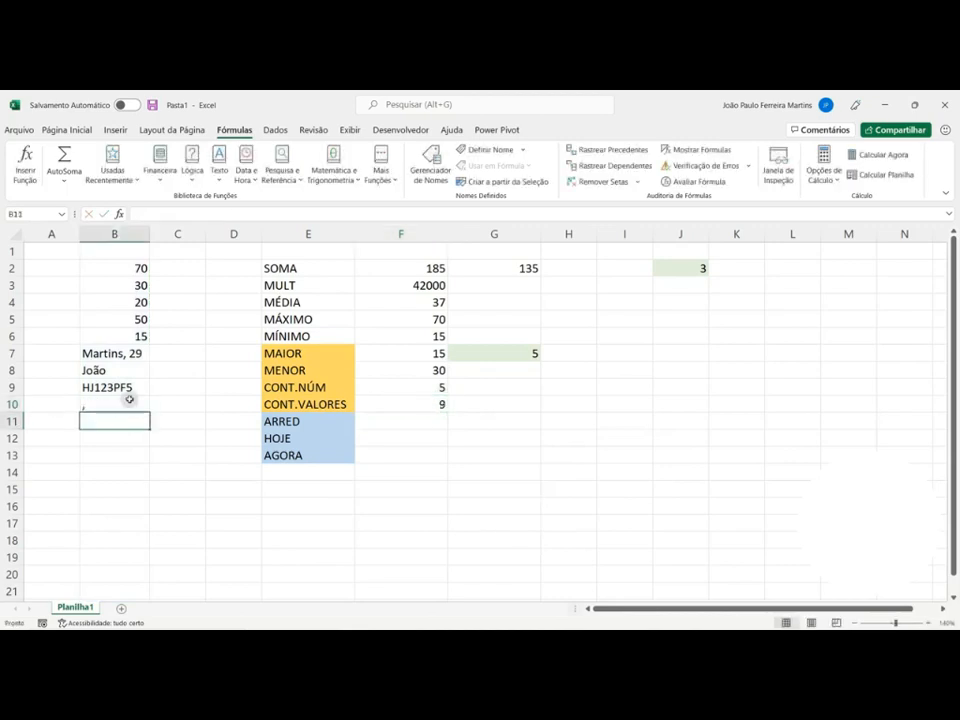
pyautogui.click(432, 401)
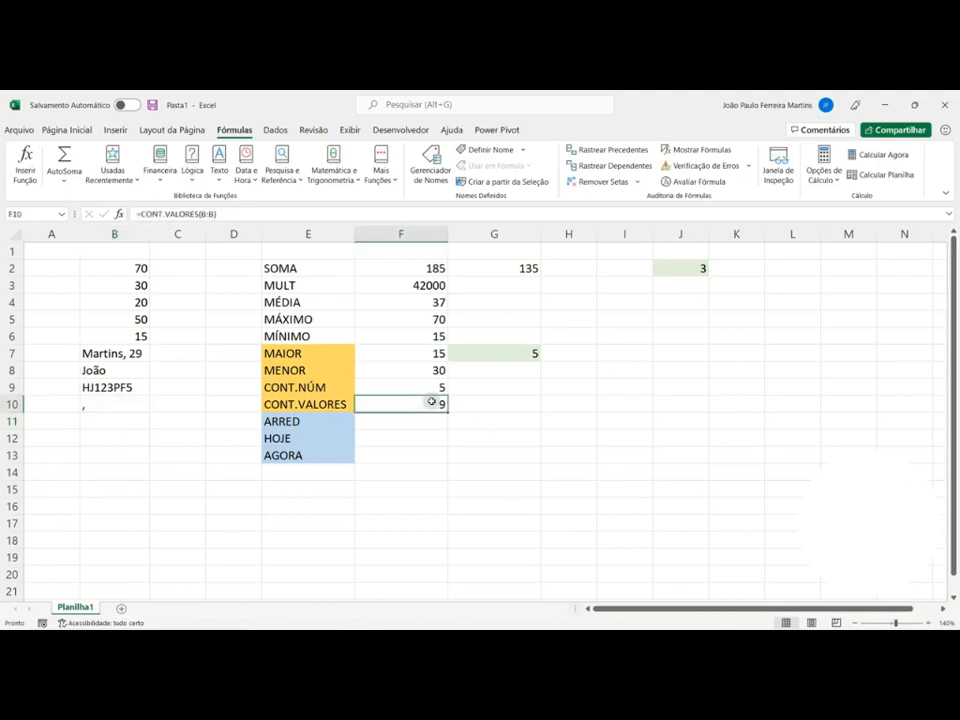
# Enter the number 2022 in B11 and check the CONT.NÚM and CONT.VALORES counts in F9 and F10.
pyautogui.click(104, 422)
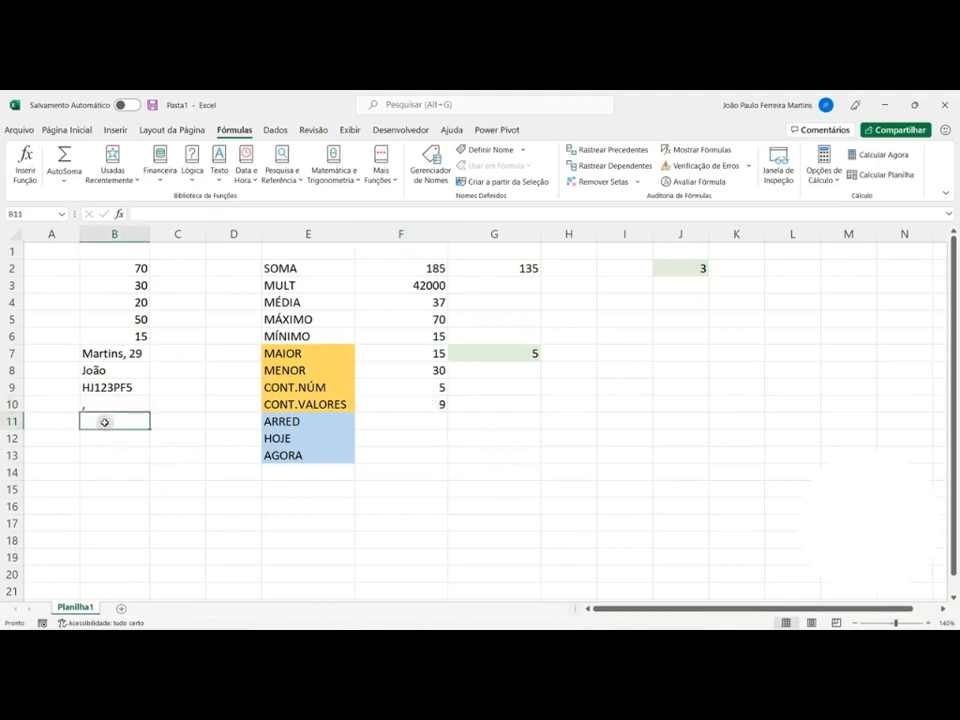
pyautogui.write('2022')
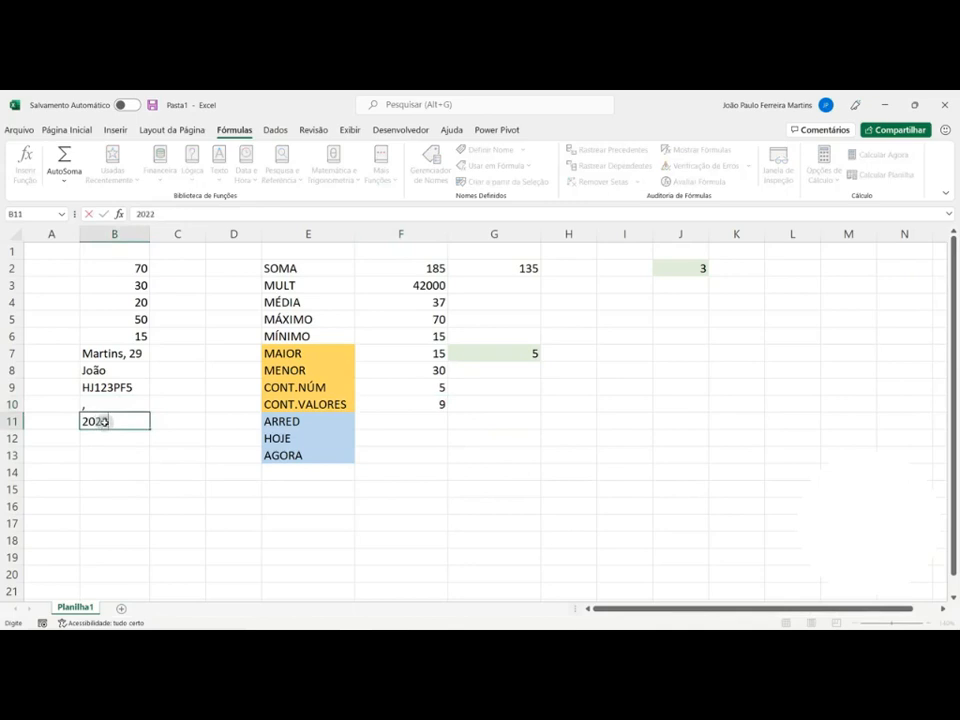
pyautogui.press('Return')
pyautogui.click(142, 426)
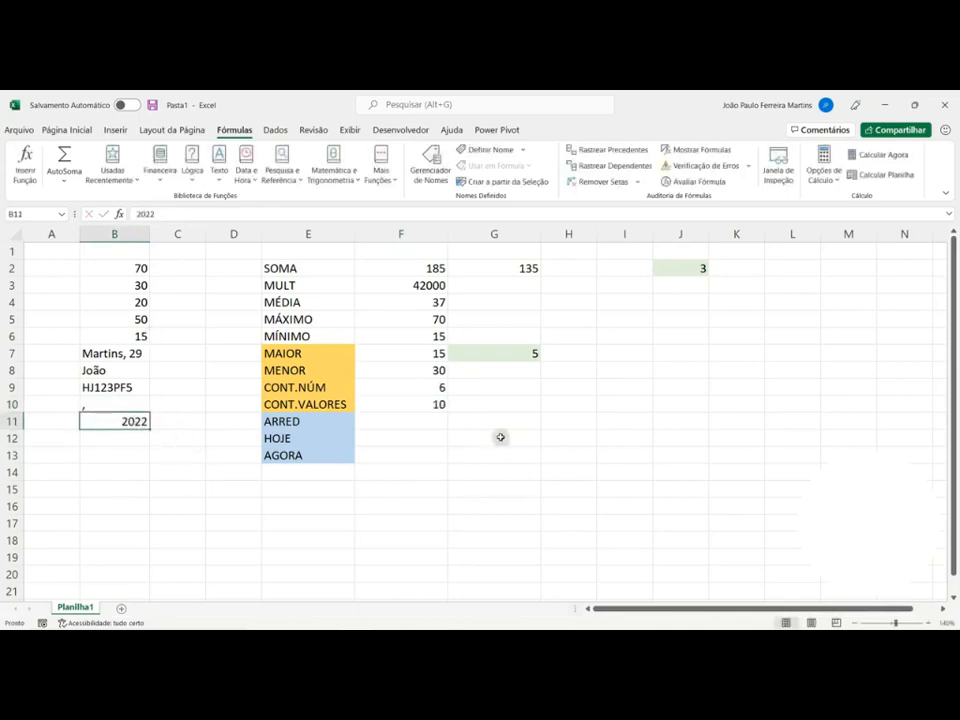
pyautogui.click(422, 388)
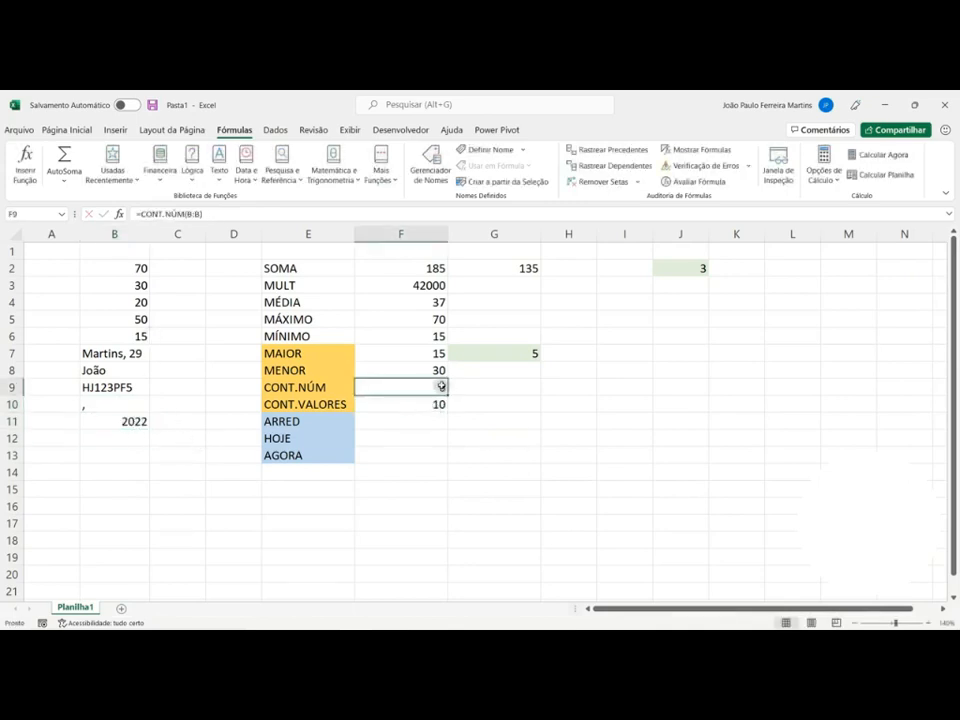
pyautogui.click(435, 402)
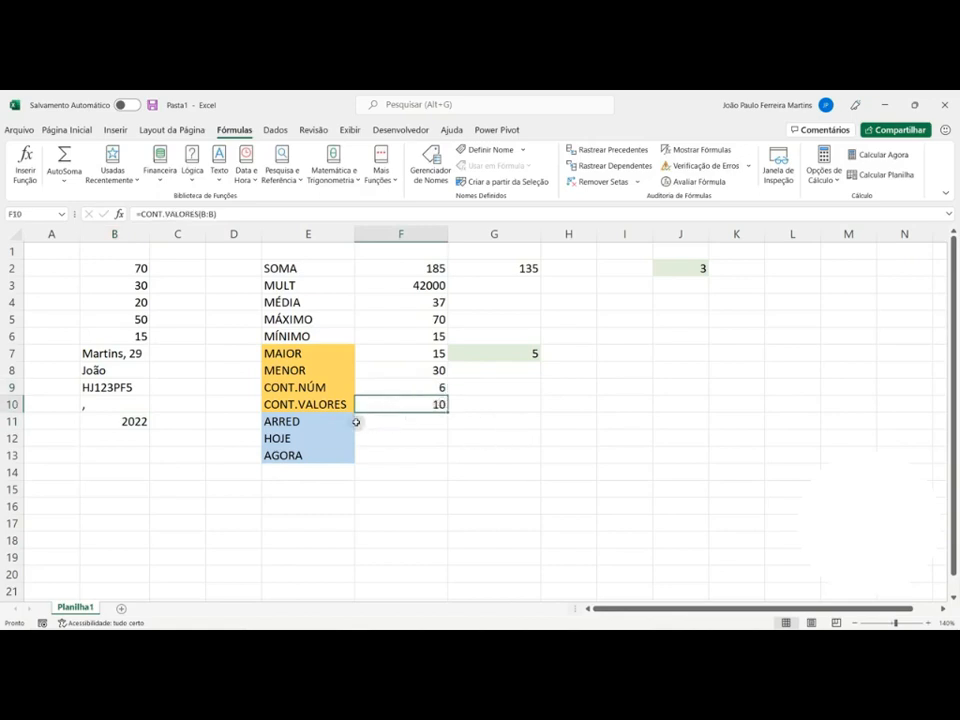
# Highlight the ARRED, HOJE and AGORA labels and enter the value 3,17 in F11 beside ARRED.
pyautogui.moveTo(340, 423); pyautogui.dragTo(330, 455)
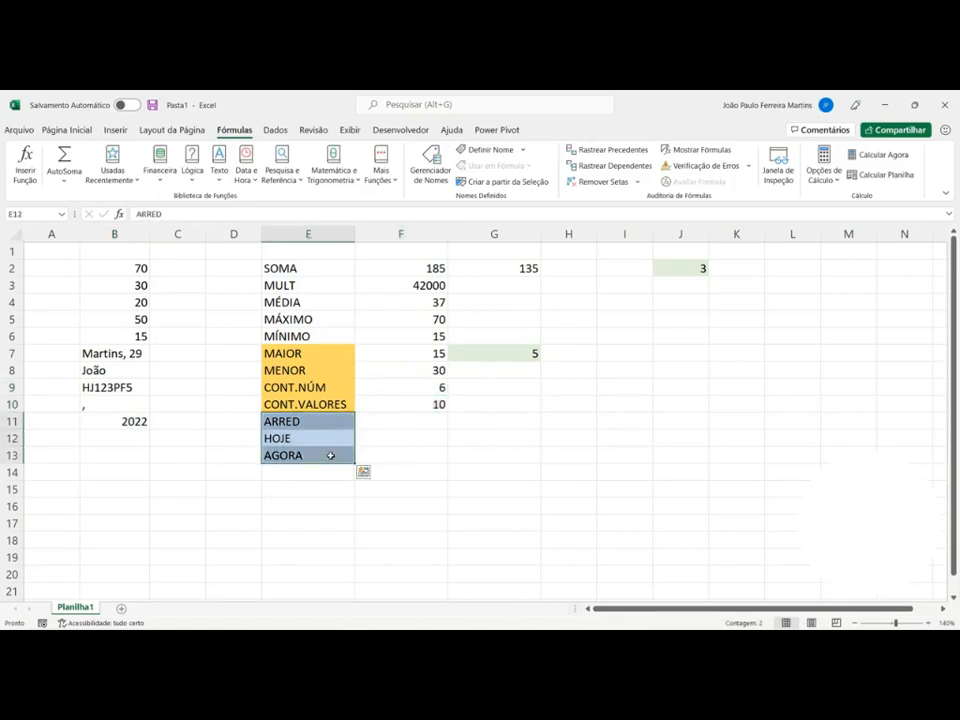
pyautogui.click(426, 420)
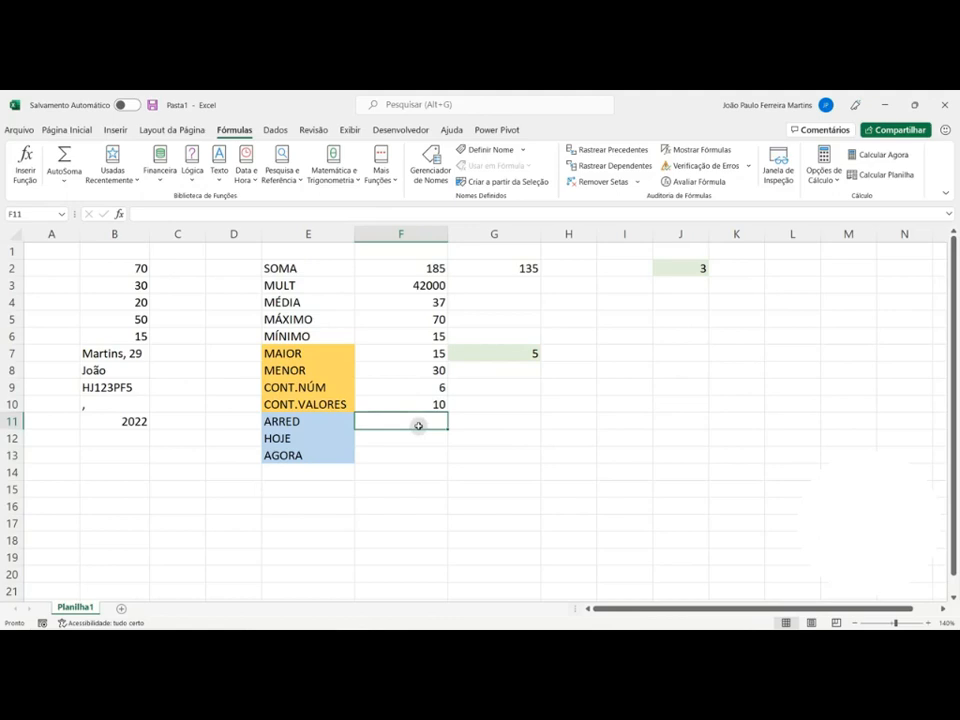
pyautogui.write('3,17')
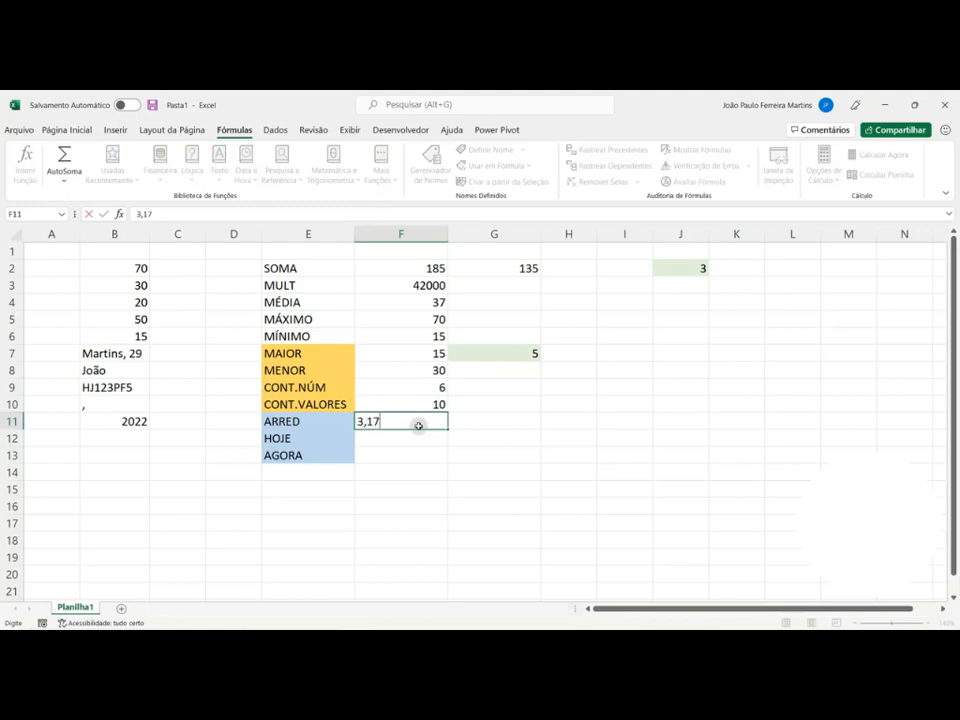
pyautogui.press('Return')
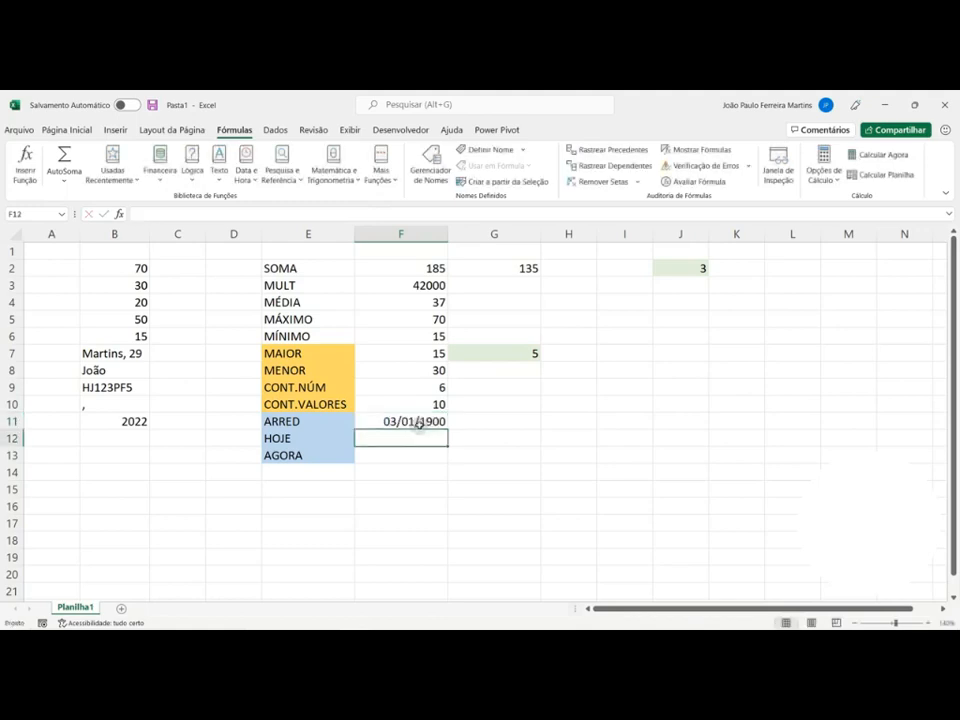
# Change the number format of F11 from date to Geral.
pyautogui.click(420, 425)
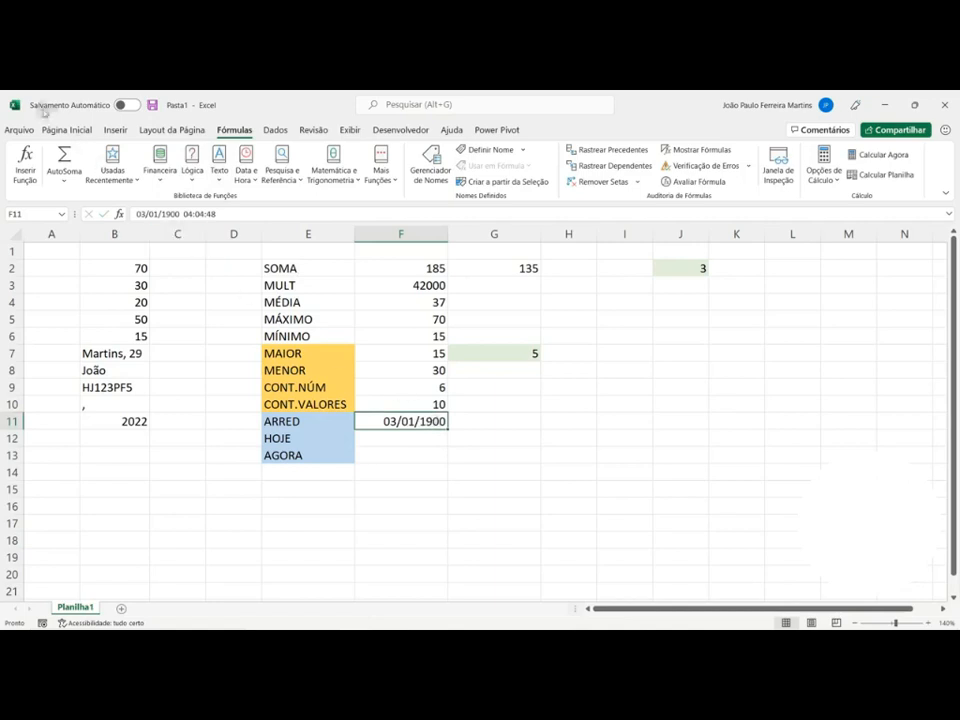
pyautogui.click(70, 130)
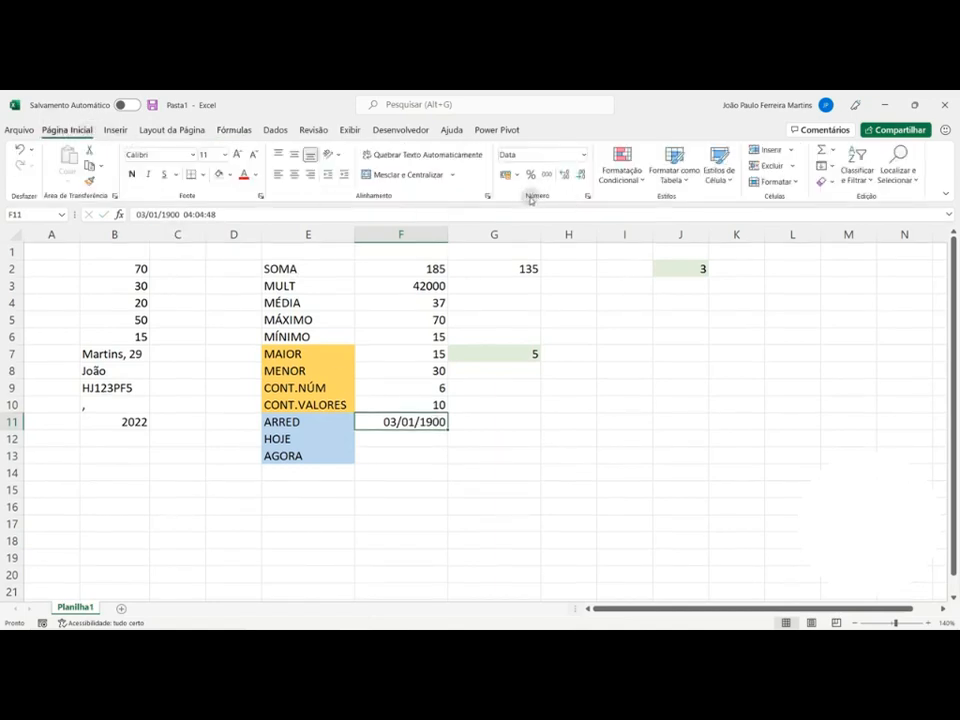
pyautogui.click(583, 155)
pyautogui.click(569, 184)
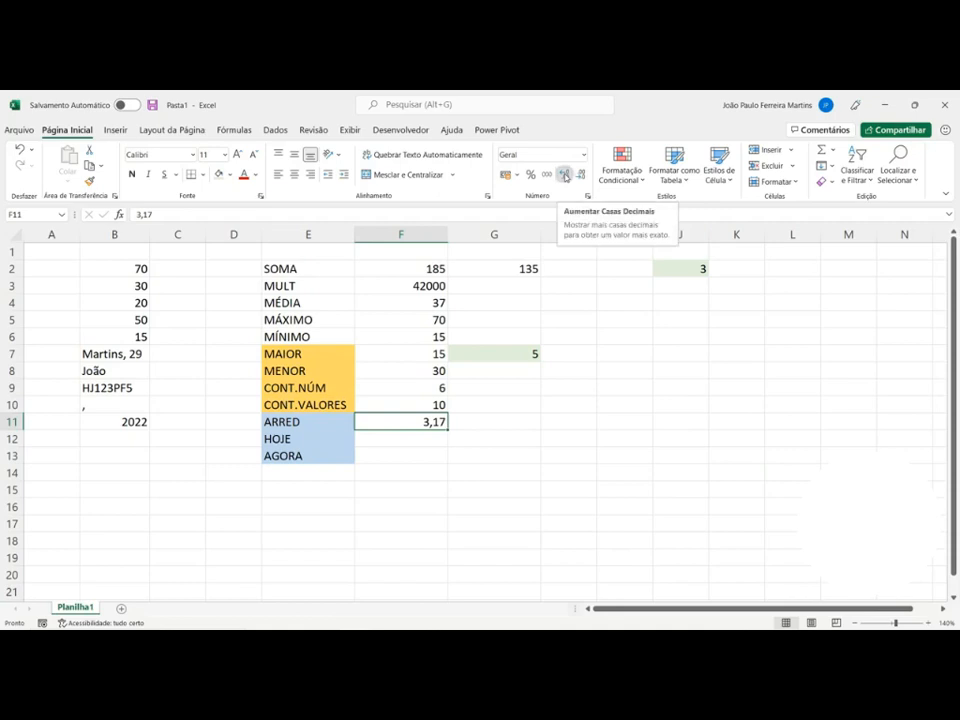
# Try more displayed decimals in F11, reduce them to one decimal place, and fill the cell with light green.
pyautogui.click(564, 175)
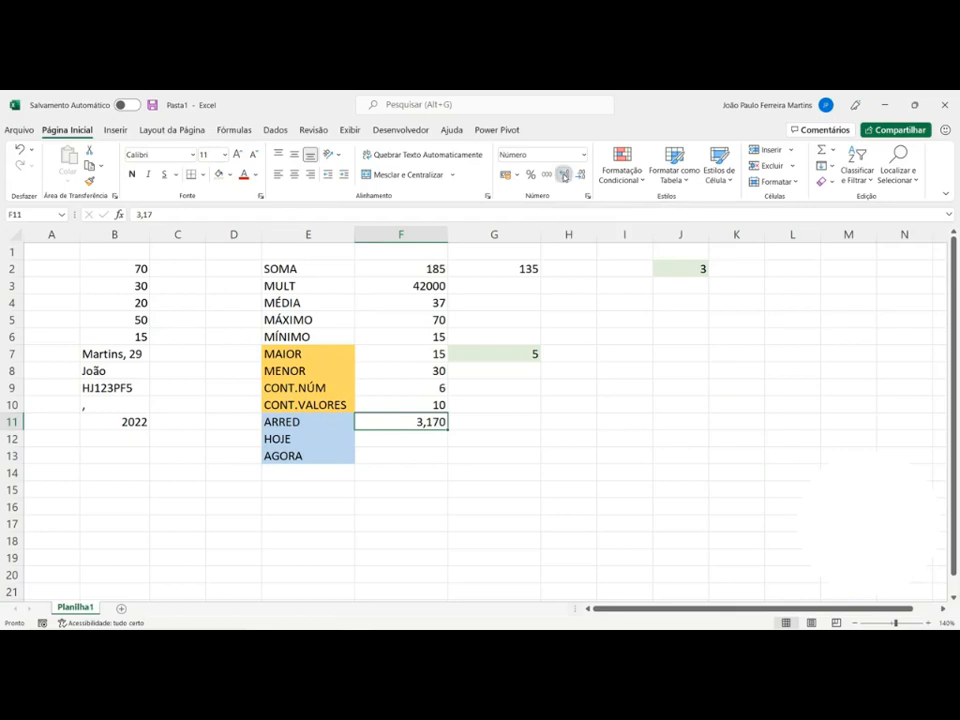
pyautogui.click(564, 175)
pyautogui.click(583, 178)
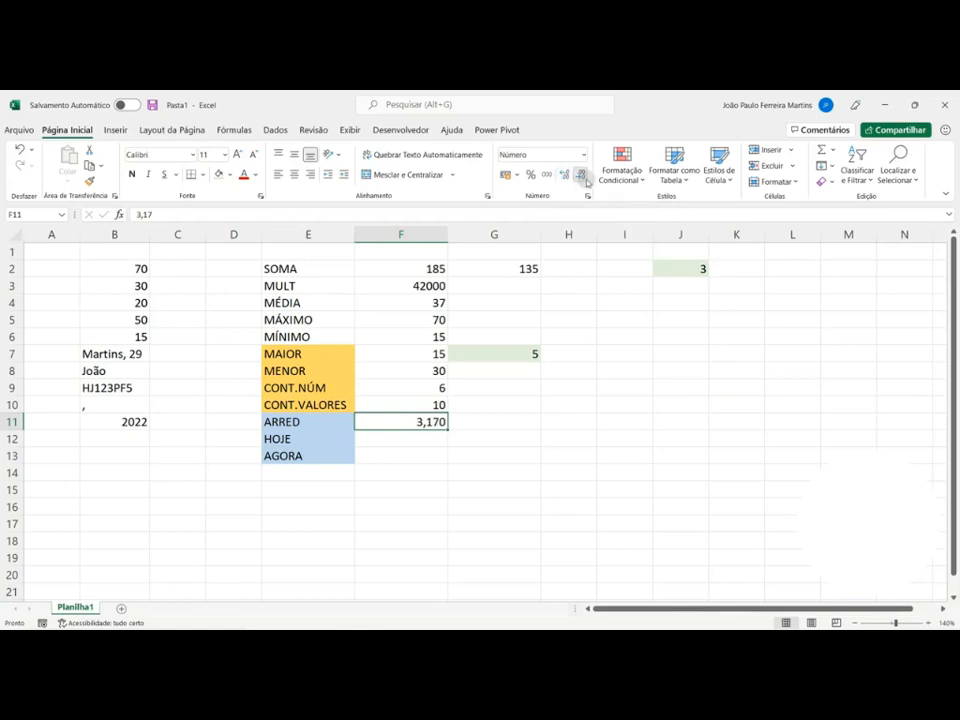
pyautogui.click(583, 178)
pyautogui.click(583, 178)
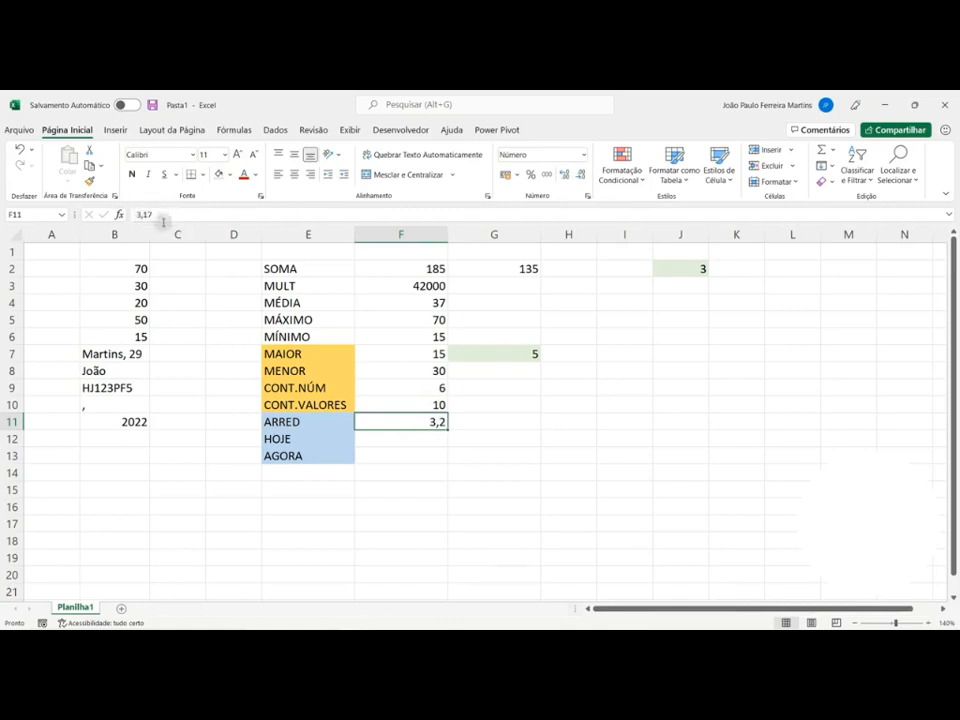
pyautogui.click(219, 175)
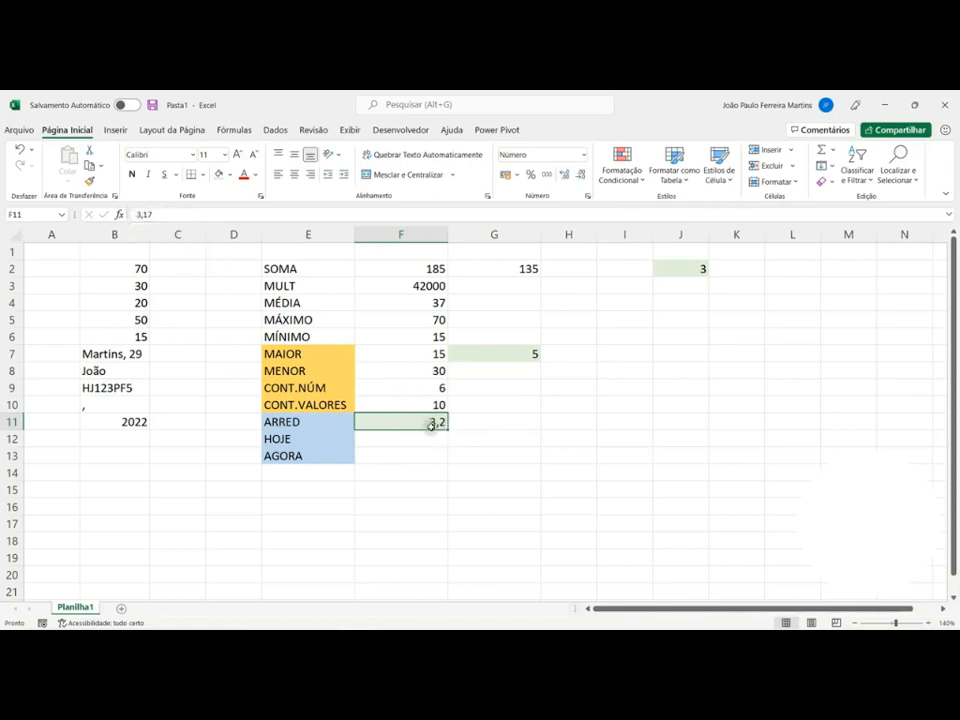
pyautogui.click(520, 431)
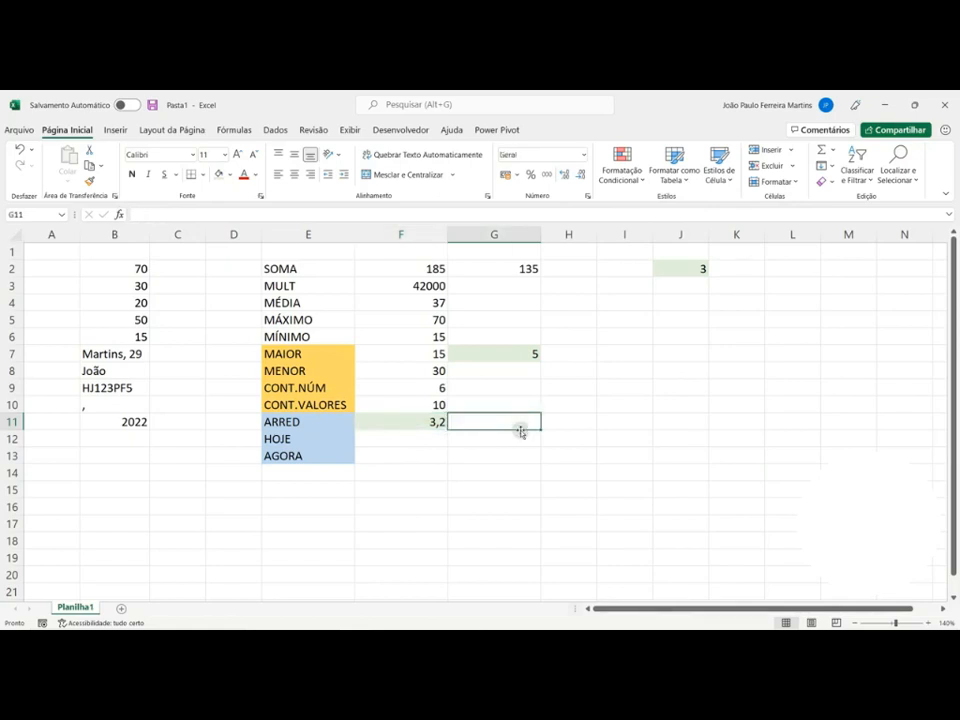
# Show F11 with two decimal places and enter =ARRED(F11;1) in G11.
pyautogui.click(422, 422)
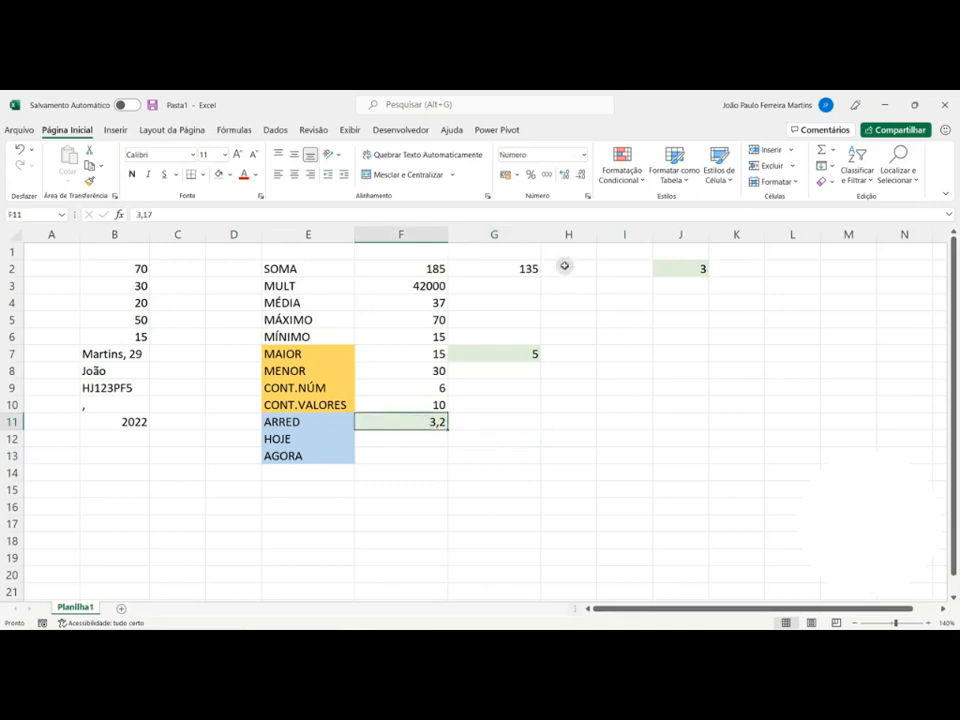
pyautogui.click(574, 175)
pyautogui.click(476, 421)
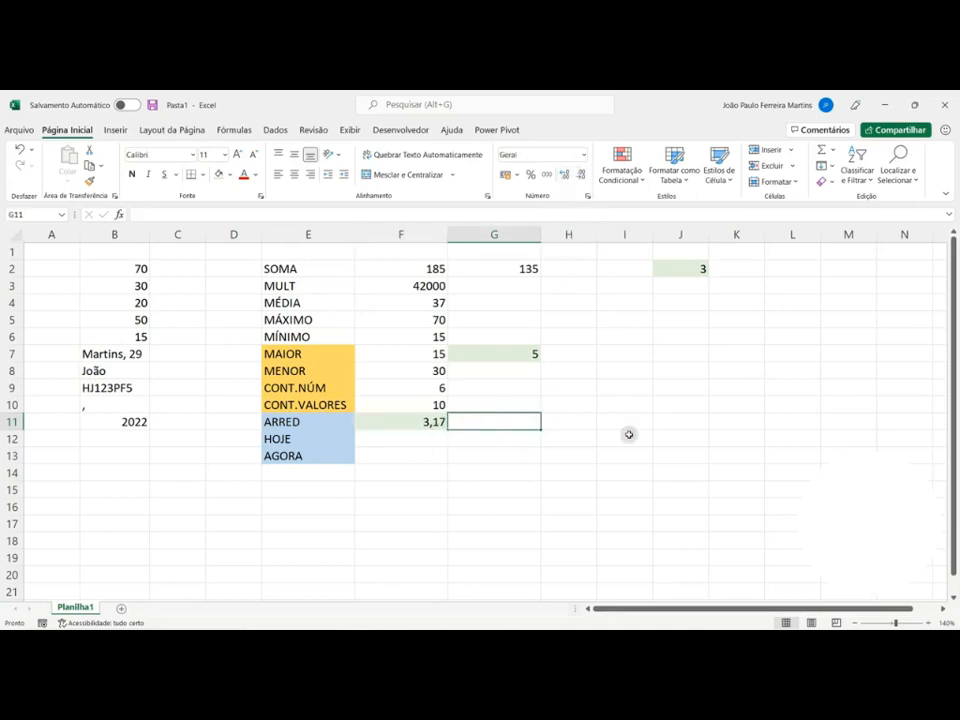
pyautogui.write('=')
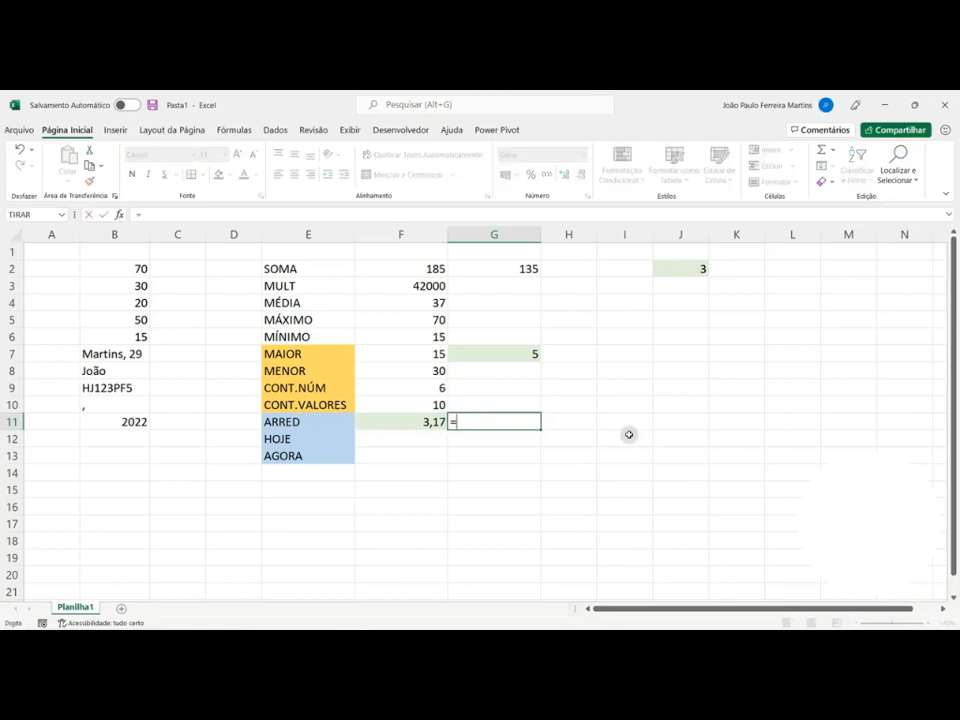
pyautogui.write('arred')
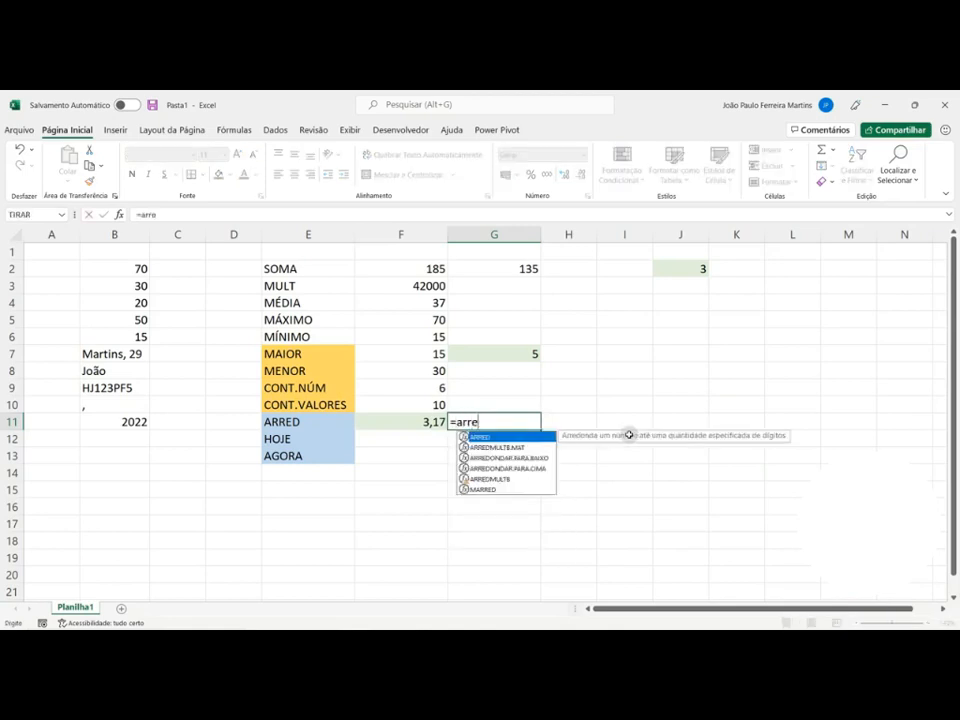
pyautogui.press('Tab')
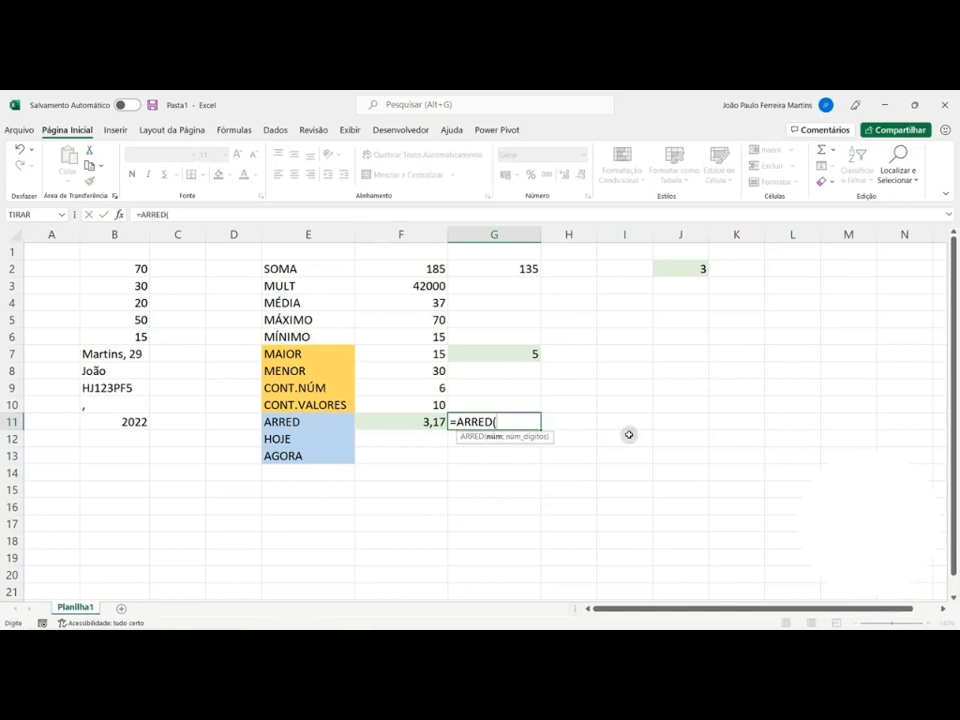
pyautogui.click(404, 421)
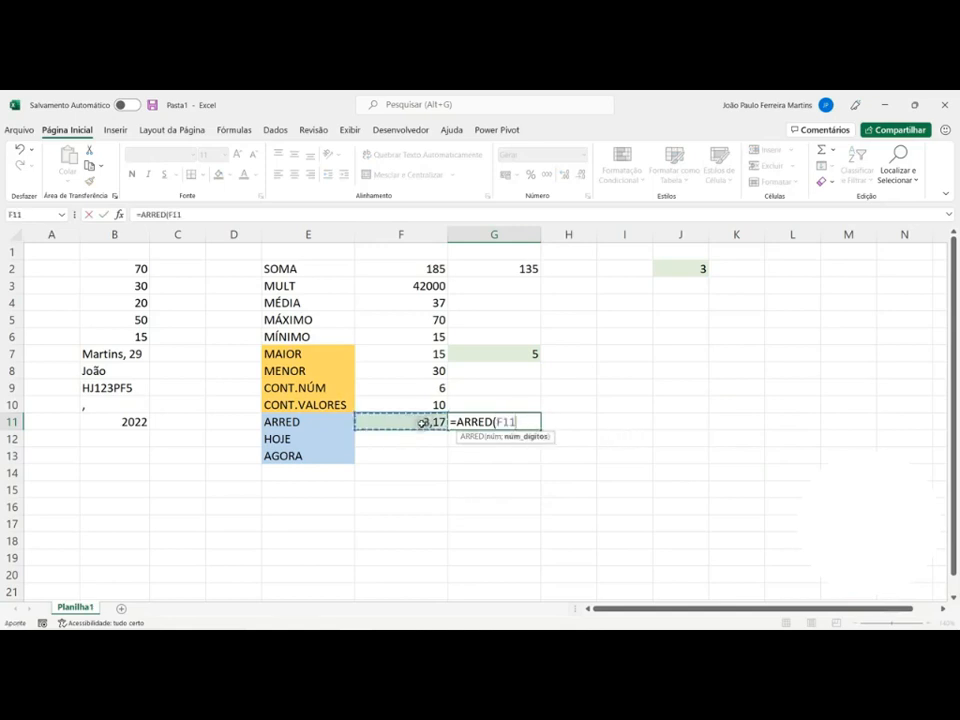
pyautogui.write(';')
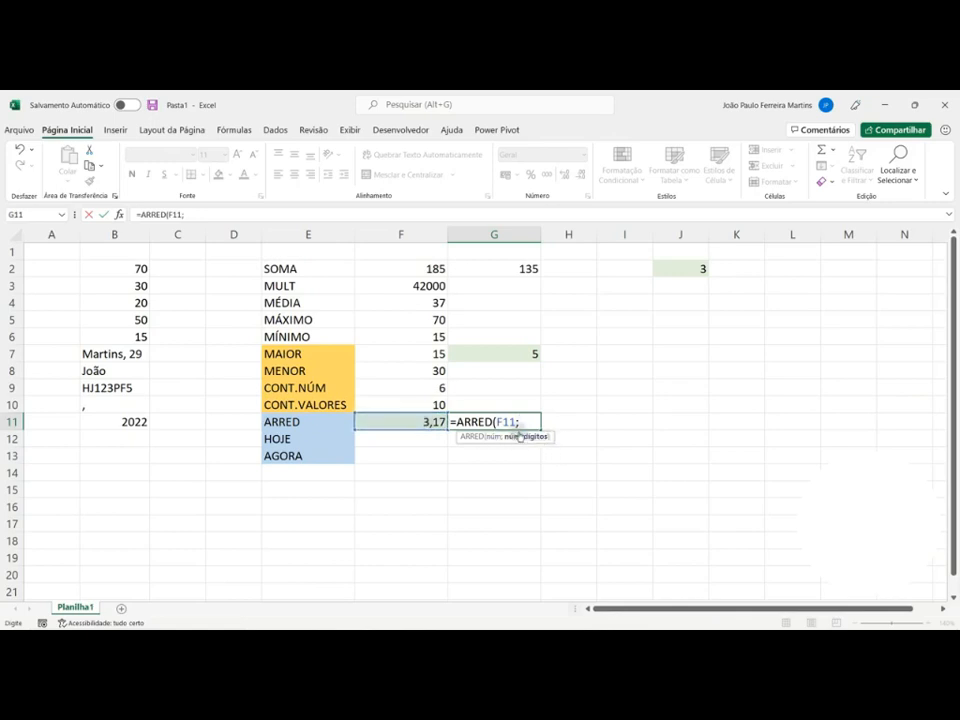
pyautogui.write('1')
pyautogui.press('Return')
# Review the ARRED formula in G11 and compare its result with the source value in F11.
pyautogui.click(507, 425)
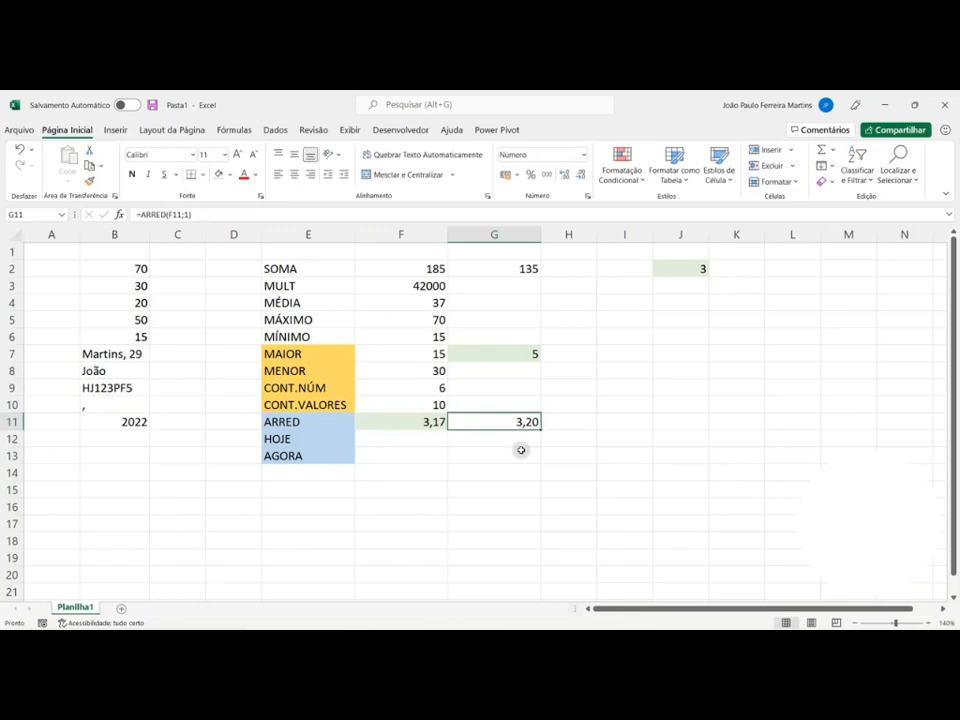
pyautogui.doubleClick(518, 426)
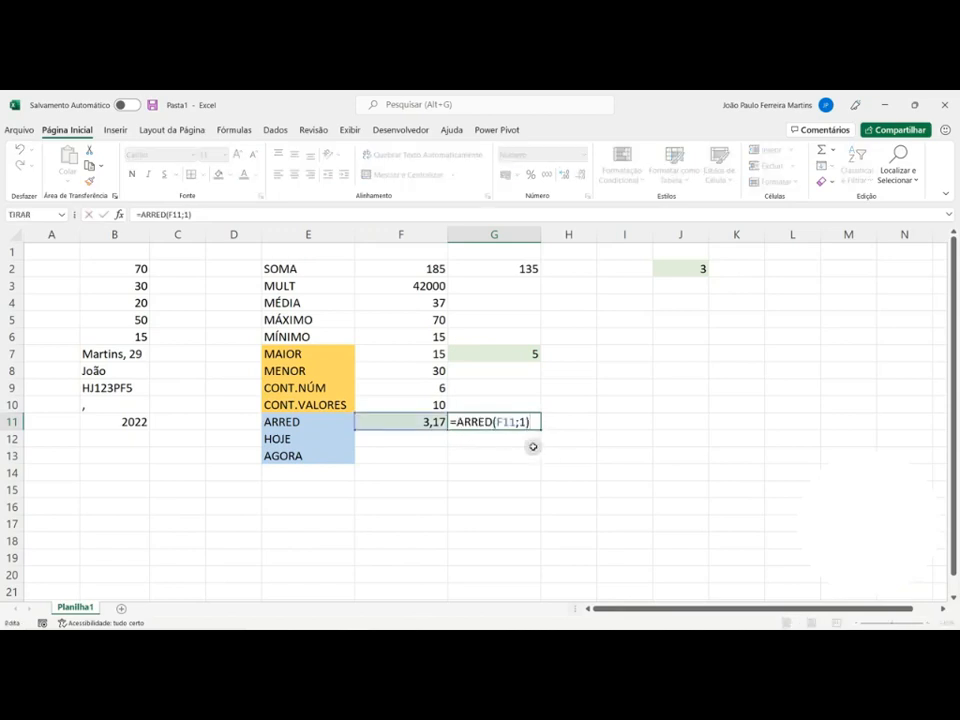
pyautogui.press('Escape')
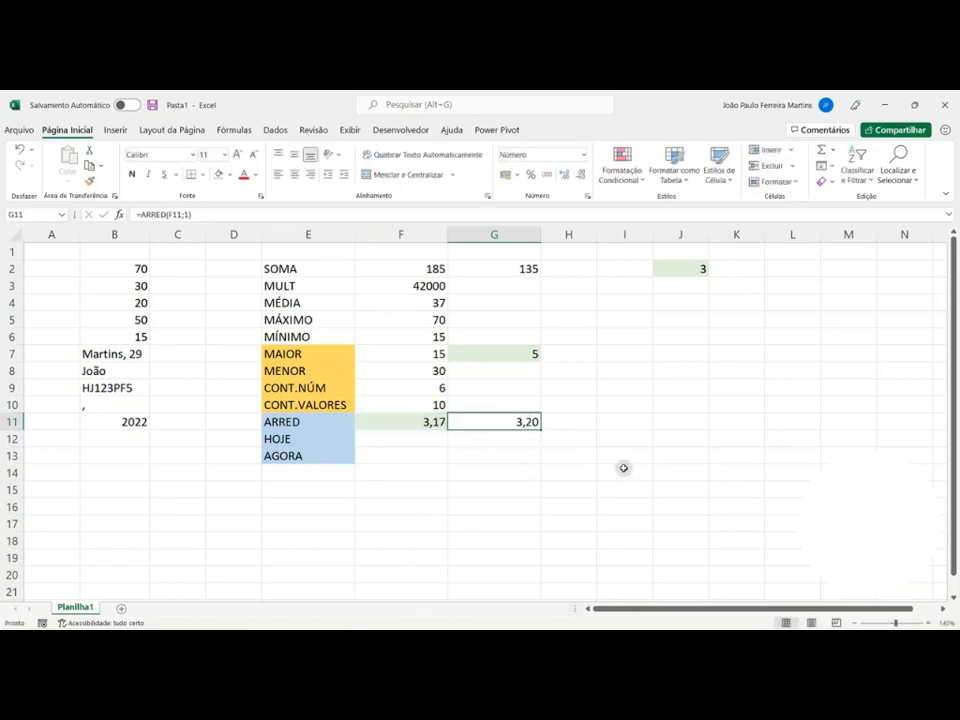
pyautogui.click(430, 422)
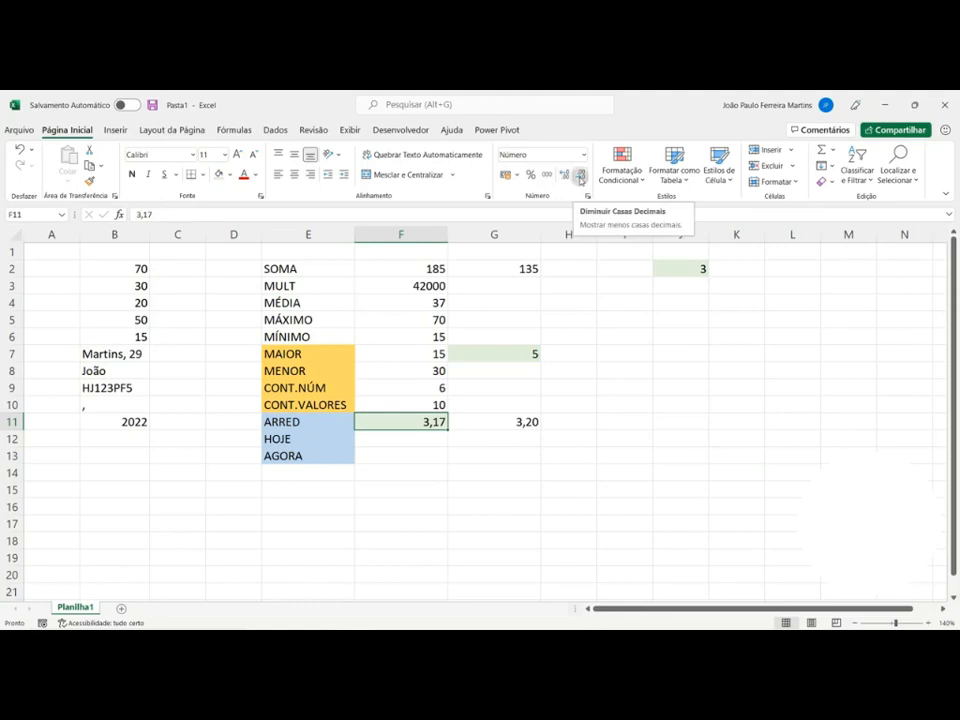
pyautogui.click(530, 423)
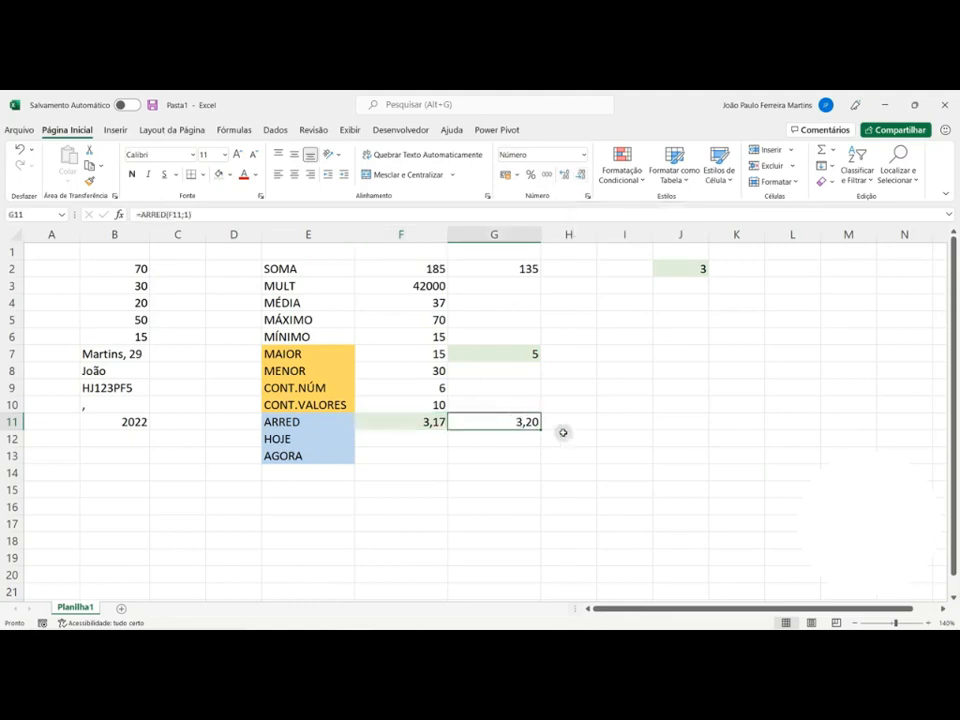
# Set F11 to 3,16 and check the rounded result in G11.
pyautogui.click(378, 422)
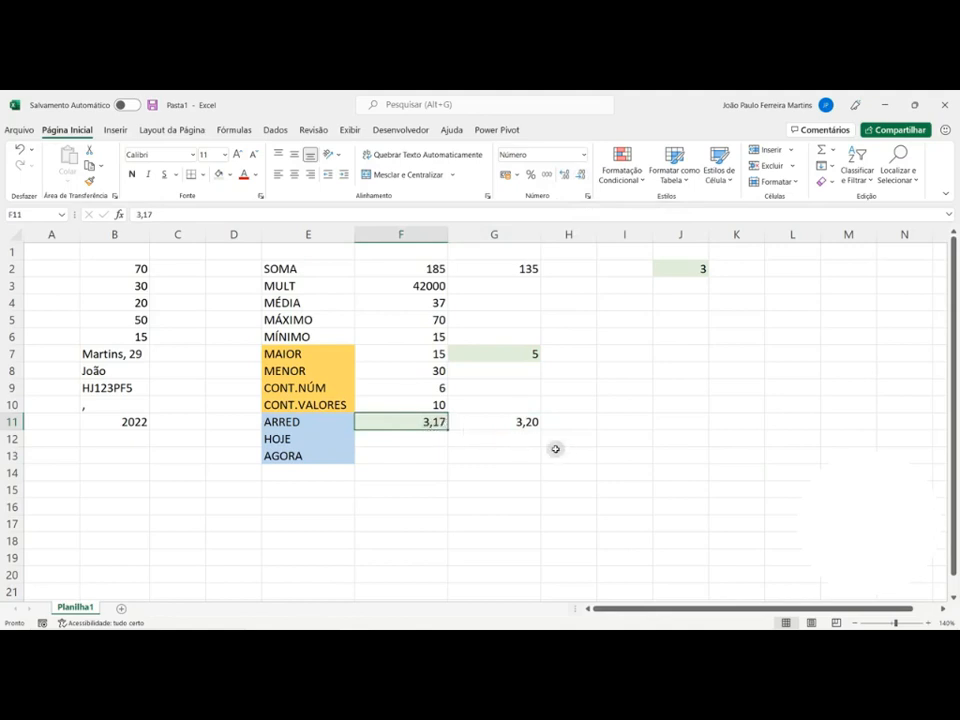
pyautogui.write('3,16')
pyautogui.press('Return')
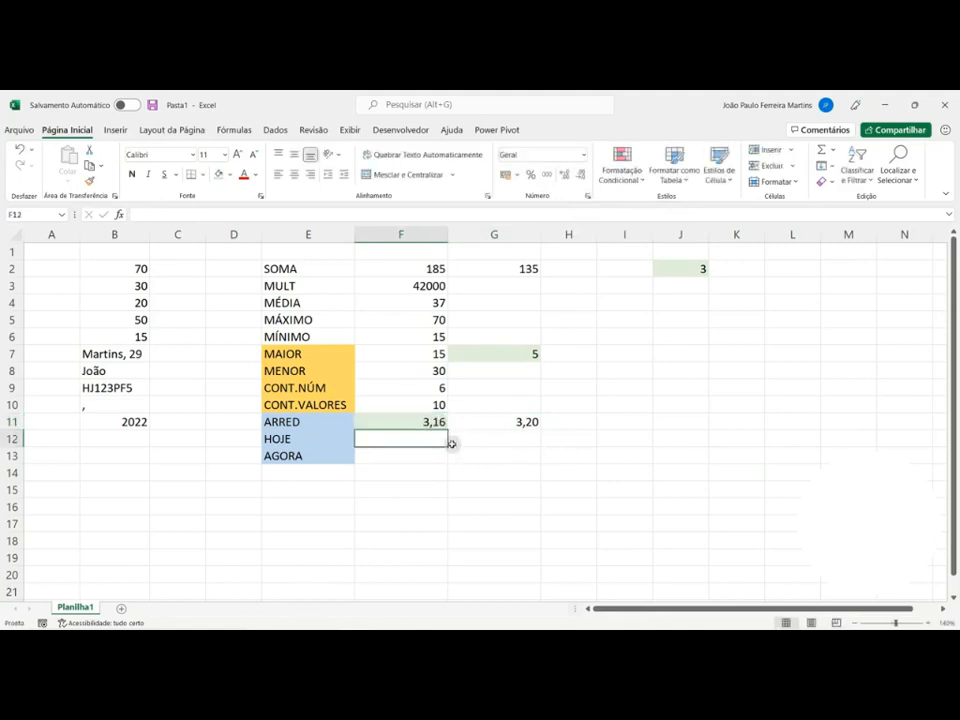
pyautogui.click(369, 422)
pyautogui.click(540, 422)
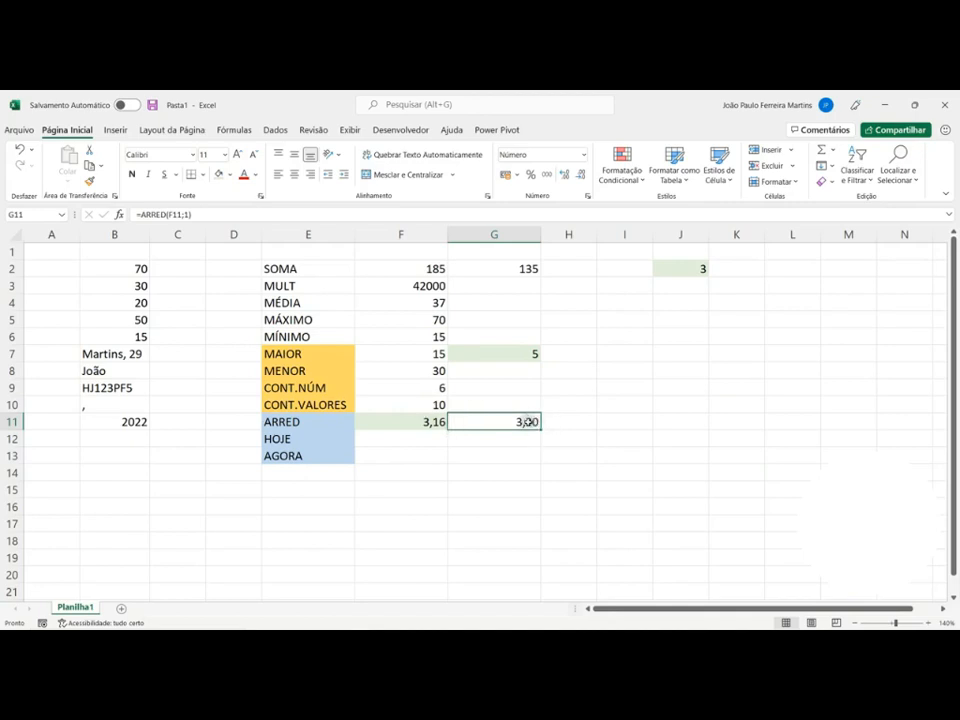
# Set F11 to 3,15 and check the rounded result in G11.
pyautogui.click(433, 425)
pyautogui.press('F2')
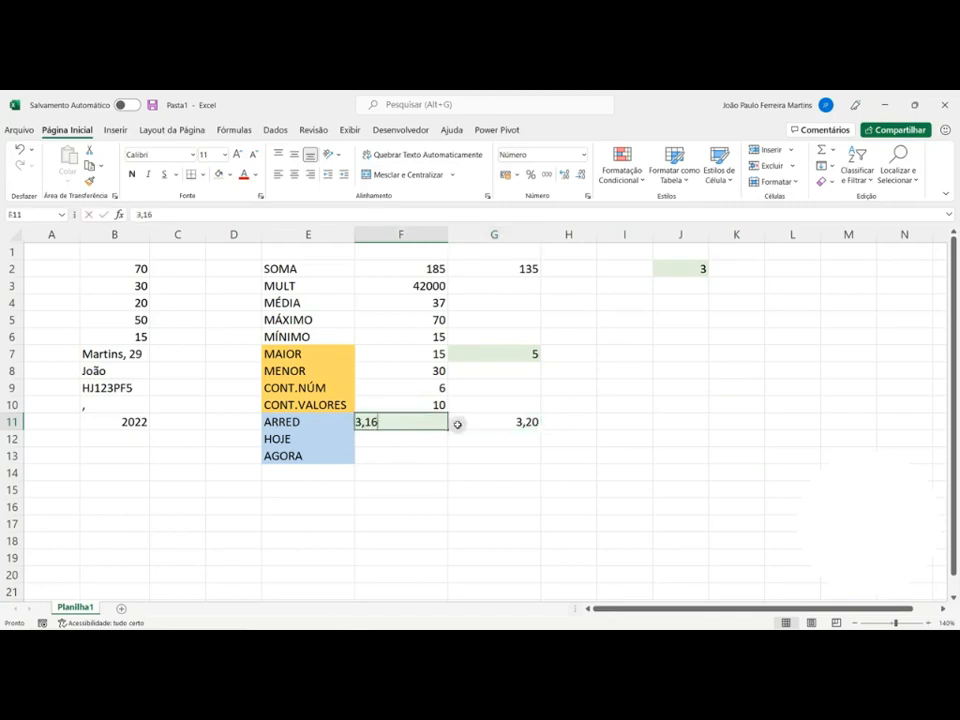
pyautogui.press('BackSpace')
pyautogui.write('5')
pyautogui.press('Return')
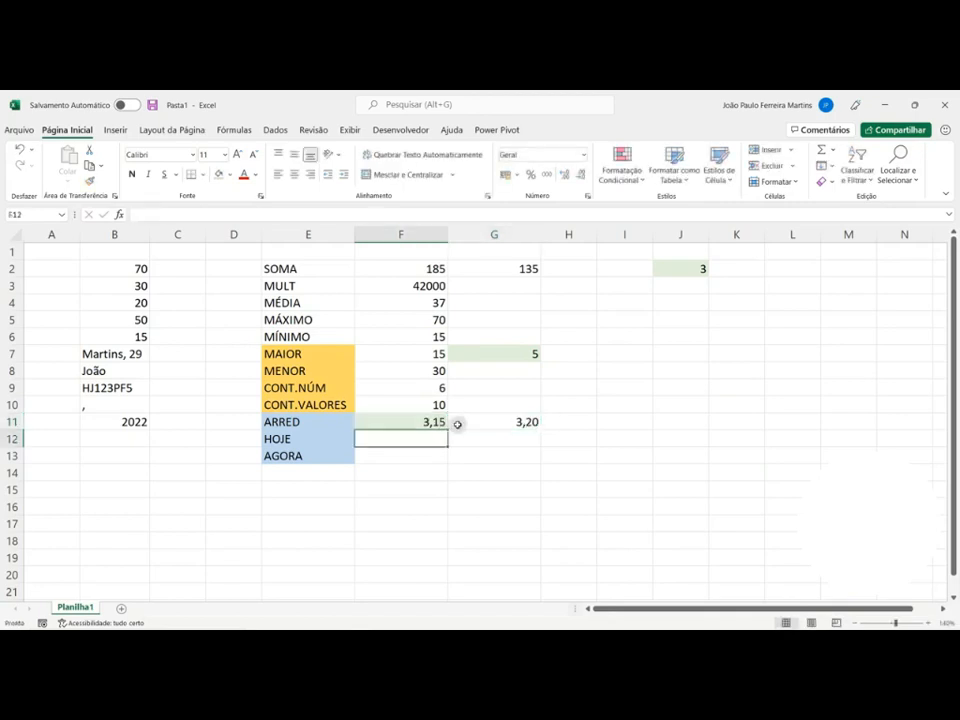
pyautogui.click(421, 418)
pyautogui.click(500, 424)
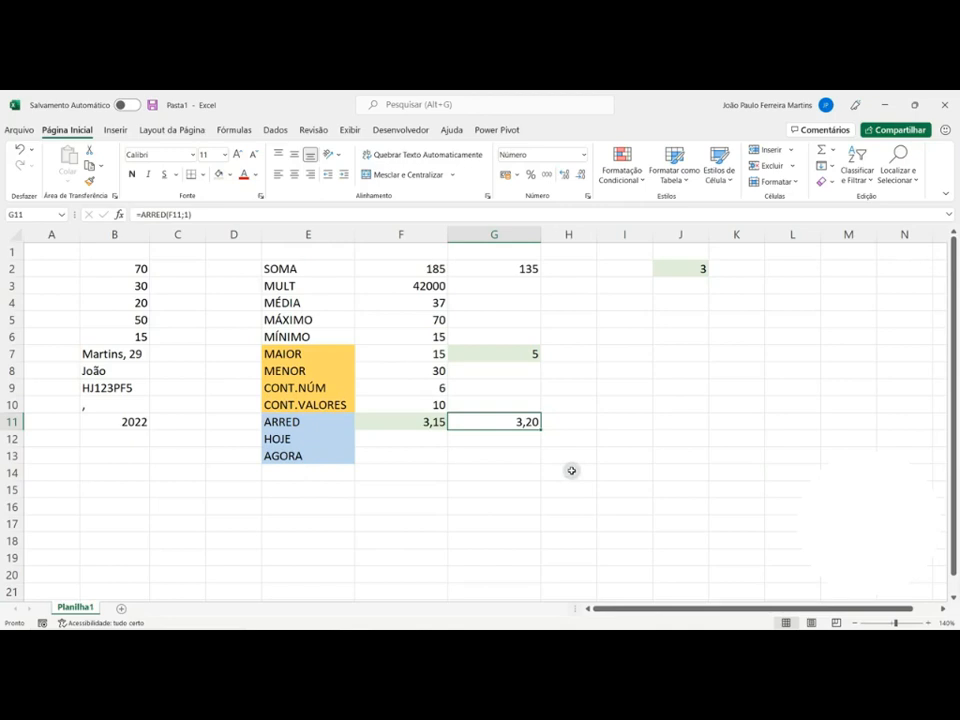
# Set F11 to 3,14 and check the rounded result in G11.
pyautogui.click(439, 422)
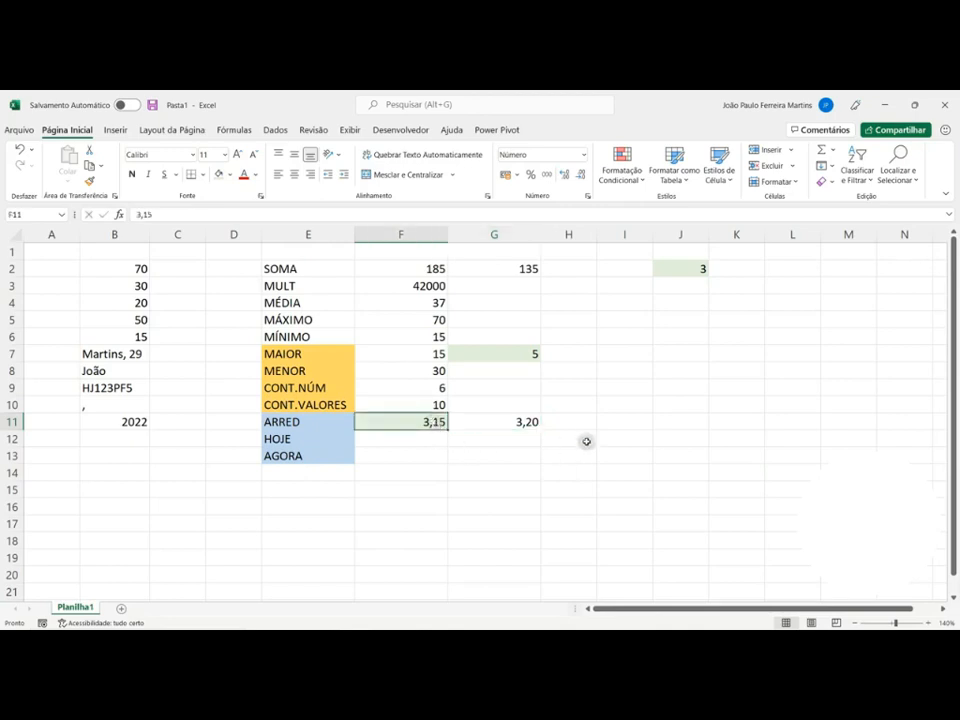
pyautogui.press('F2')
pyautogui.press('BackSpace')
pyautogui.write('4')
pyautogui.press('Return')
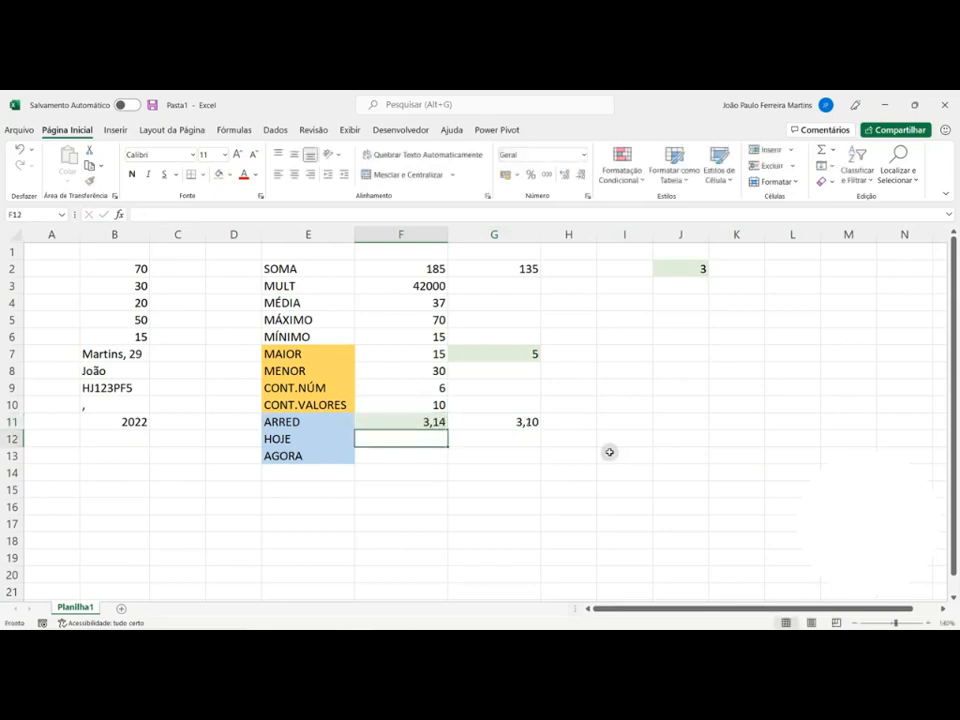
pyautogui.click(527, 422)
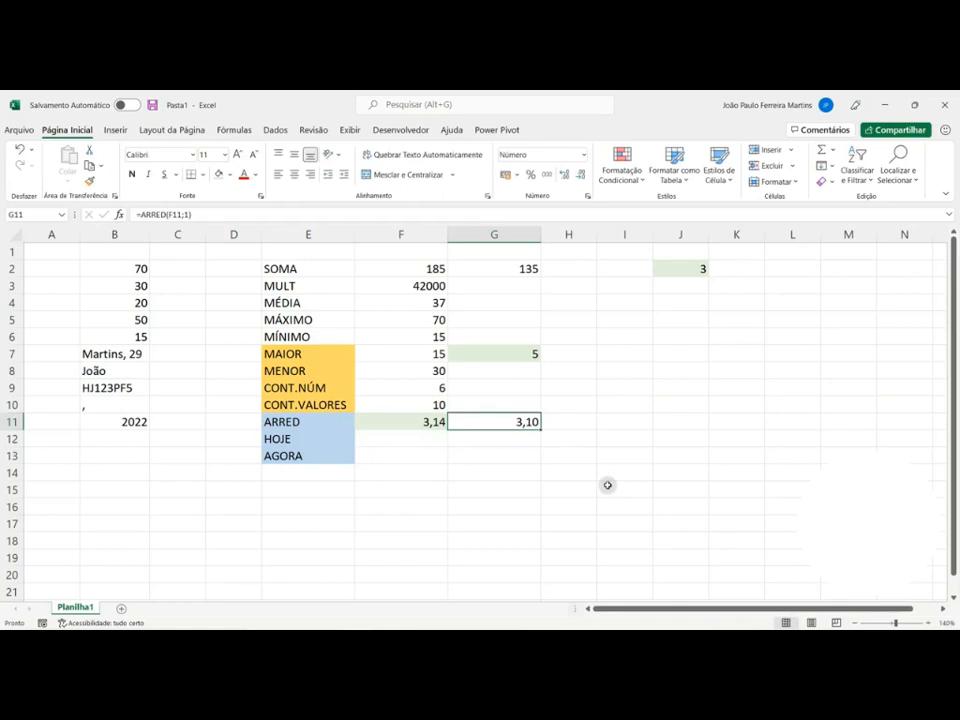
pyautogui.click(425, 423)
# Enter the formula =HOJE() in F12 beside the HOJE label and check its result.
pyautogui.click(376, 437)
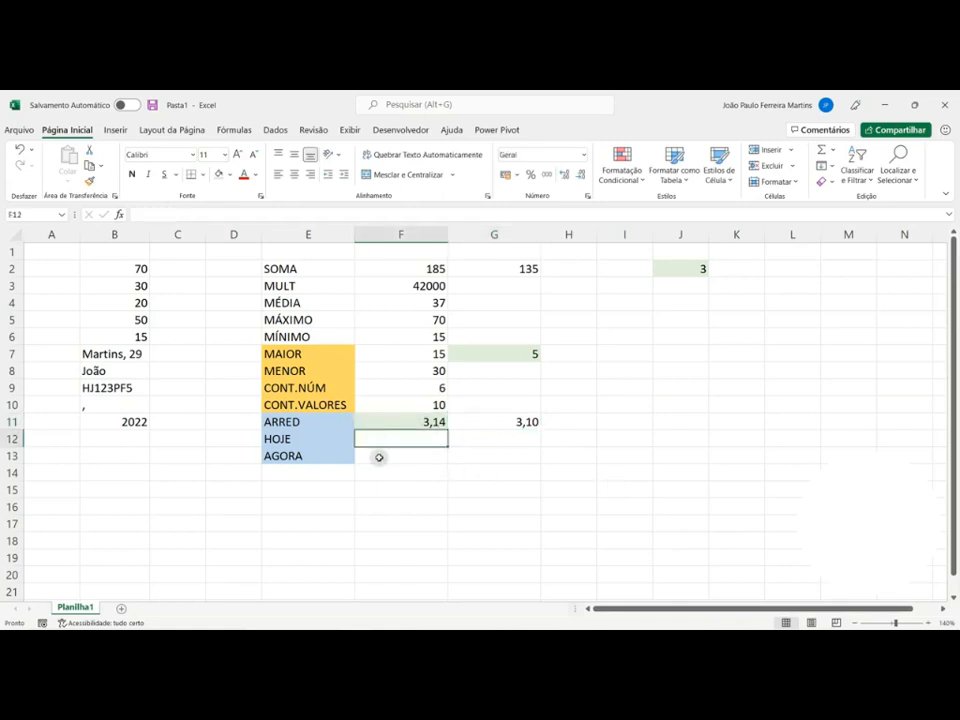
pyautogui.click(379, 457)
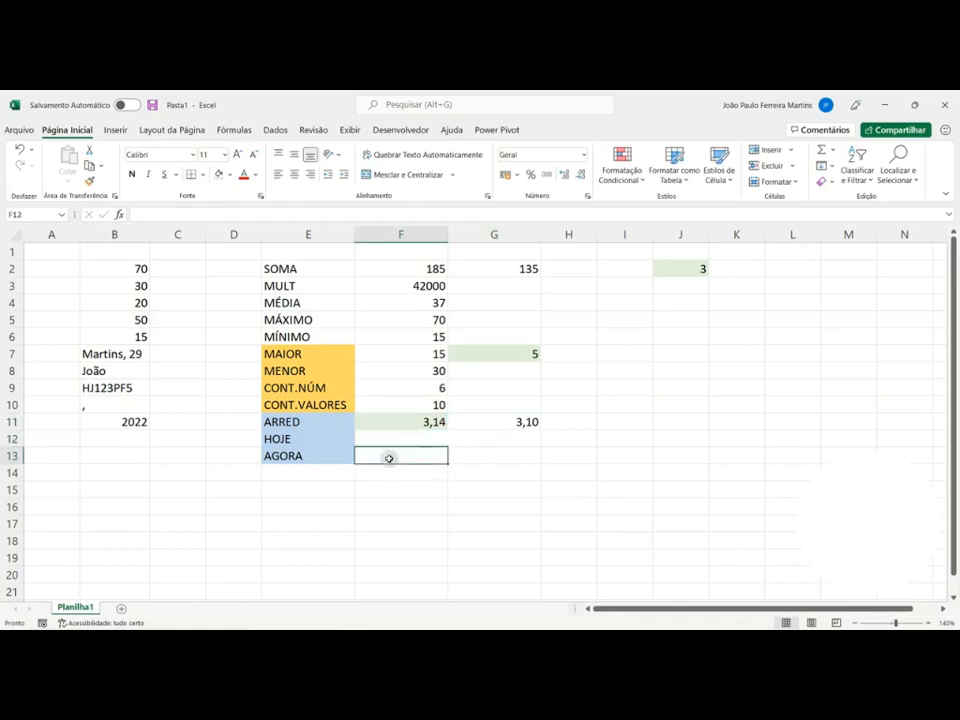
pyautogui.press('Up')
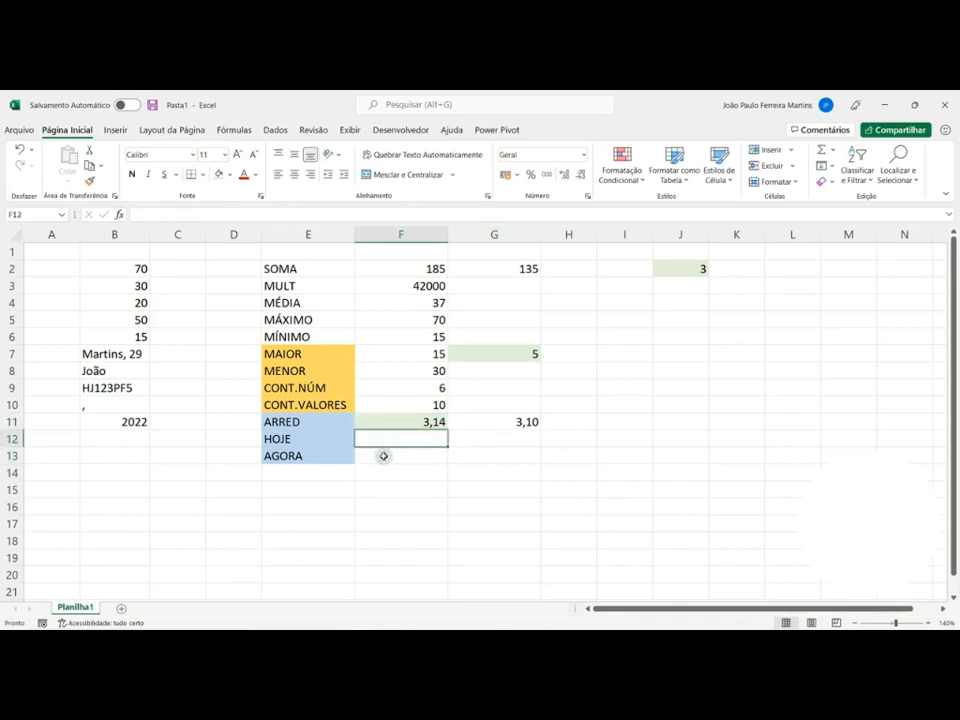
pyautogui.write('=hoje')
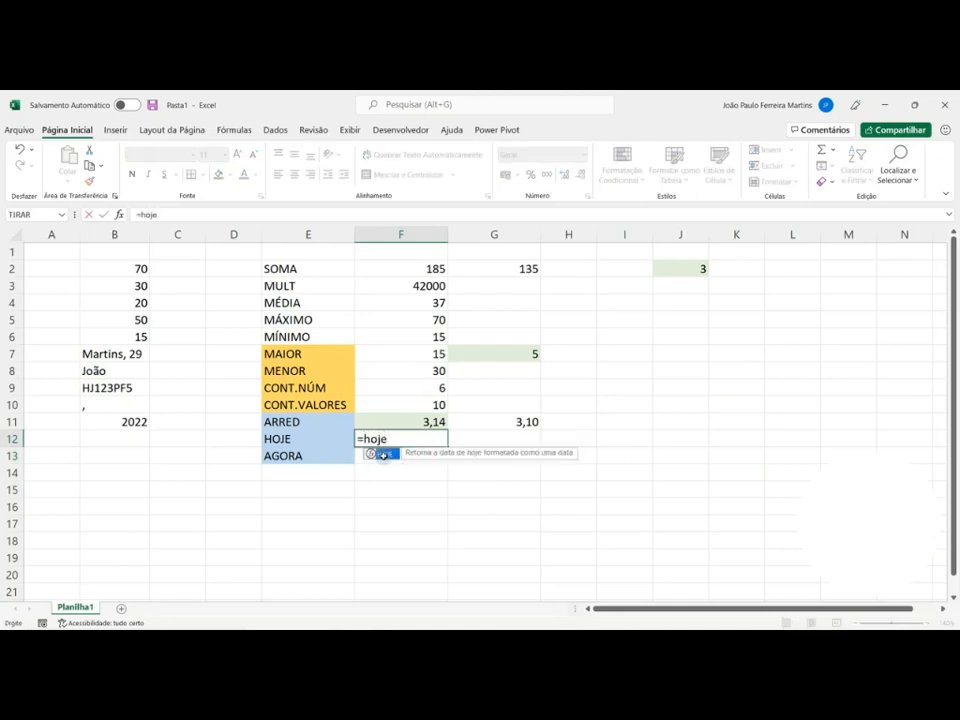
pyautogui.doubleClick(383, 455)
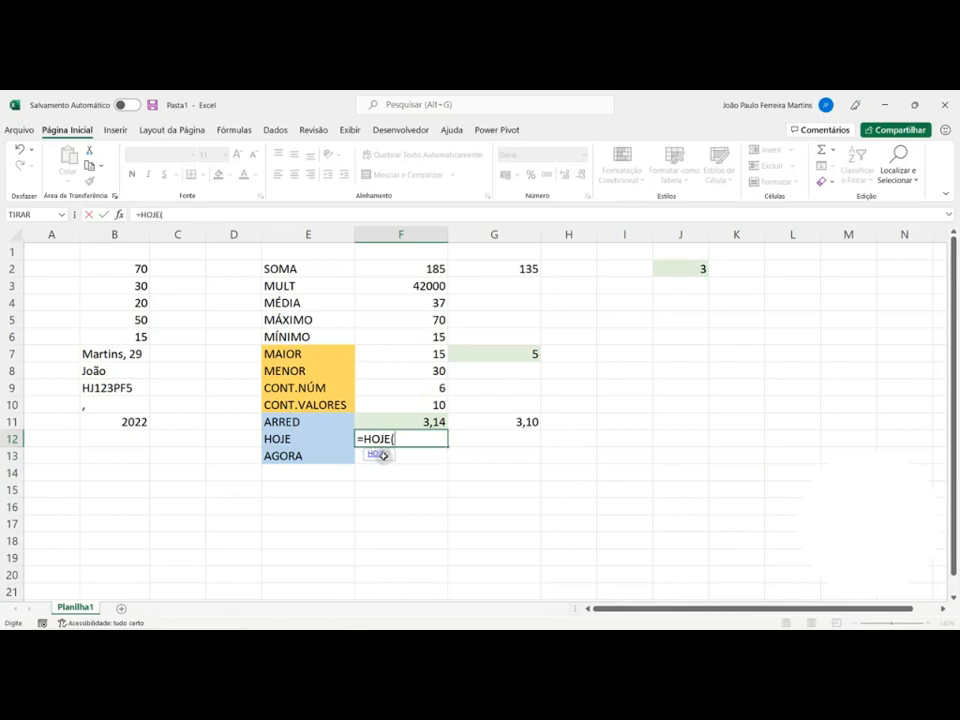
pyautogui.write(')')
pyautogui.press('Return')
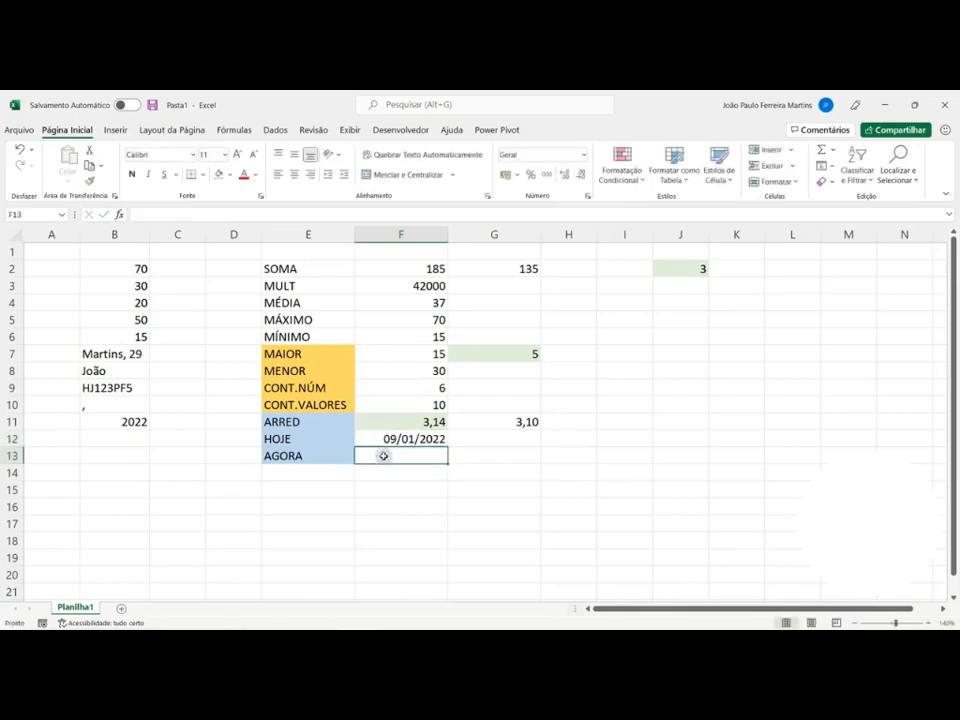
pyautogui.click(389, 439)
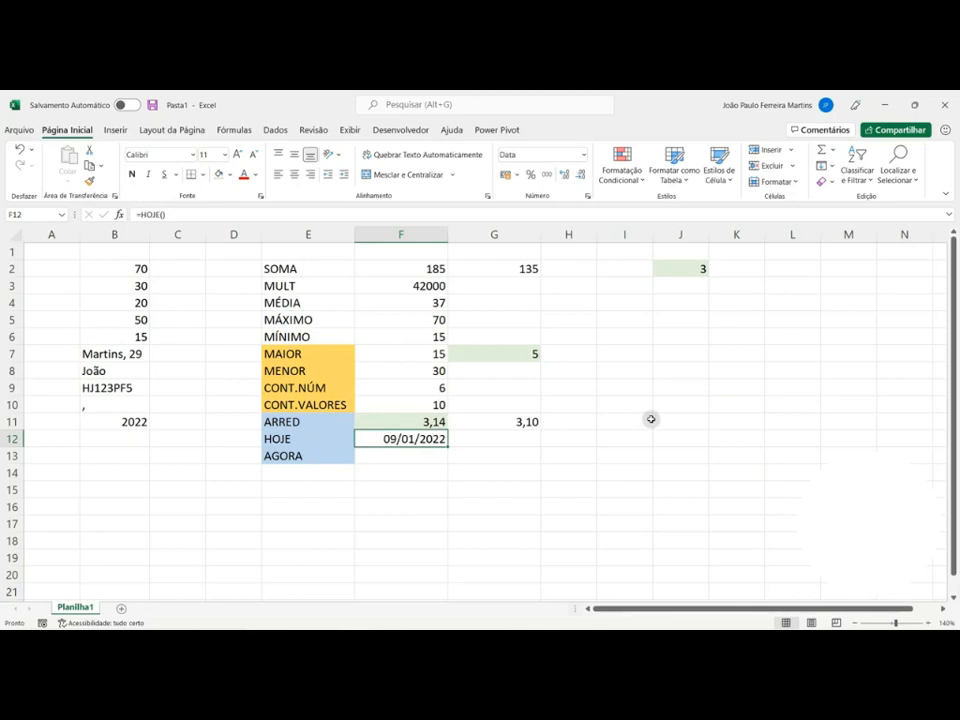
# Enter =AGORA() in F13 and widen column F enough to fit the full date and time.
pyautogui.click(410, 455)
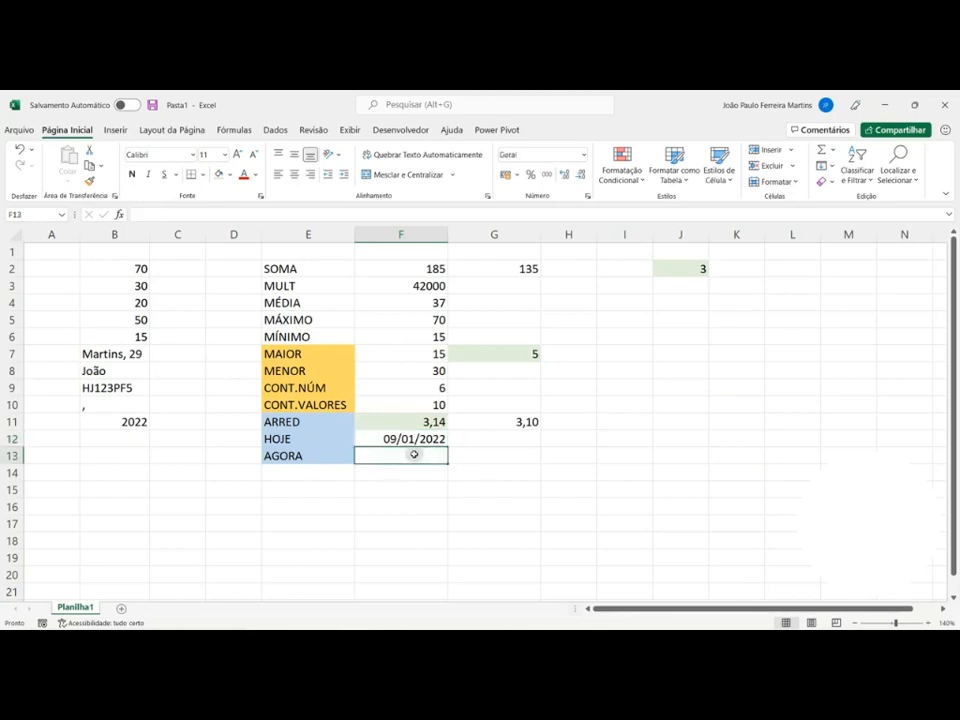
pyautogui.write('=')
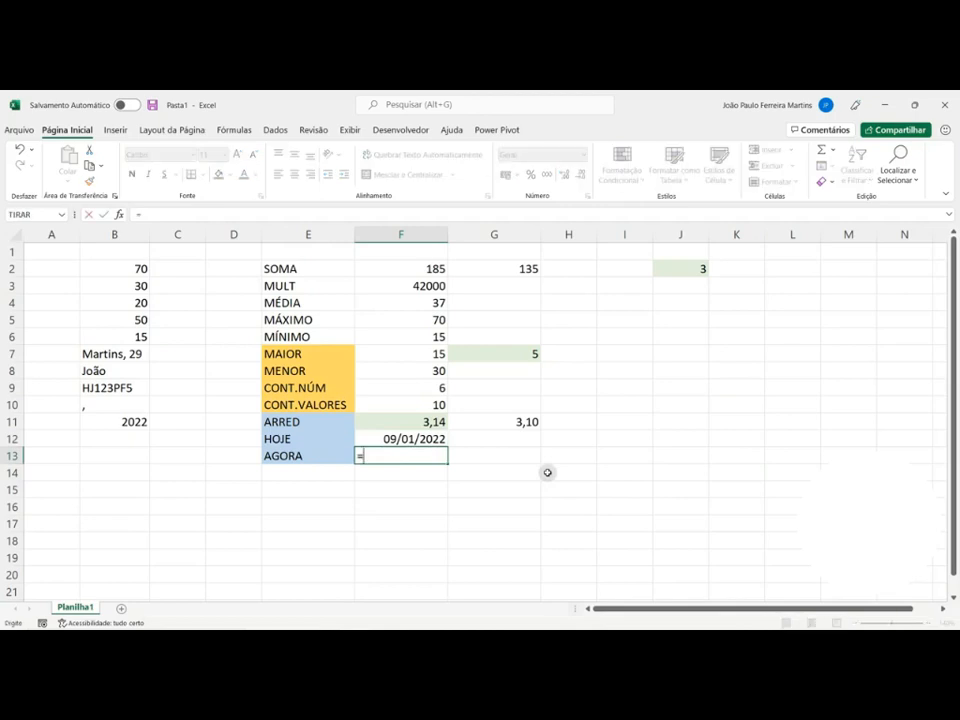
pyautogui.write('agora()')
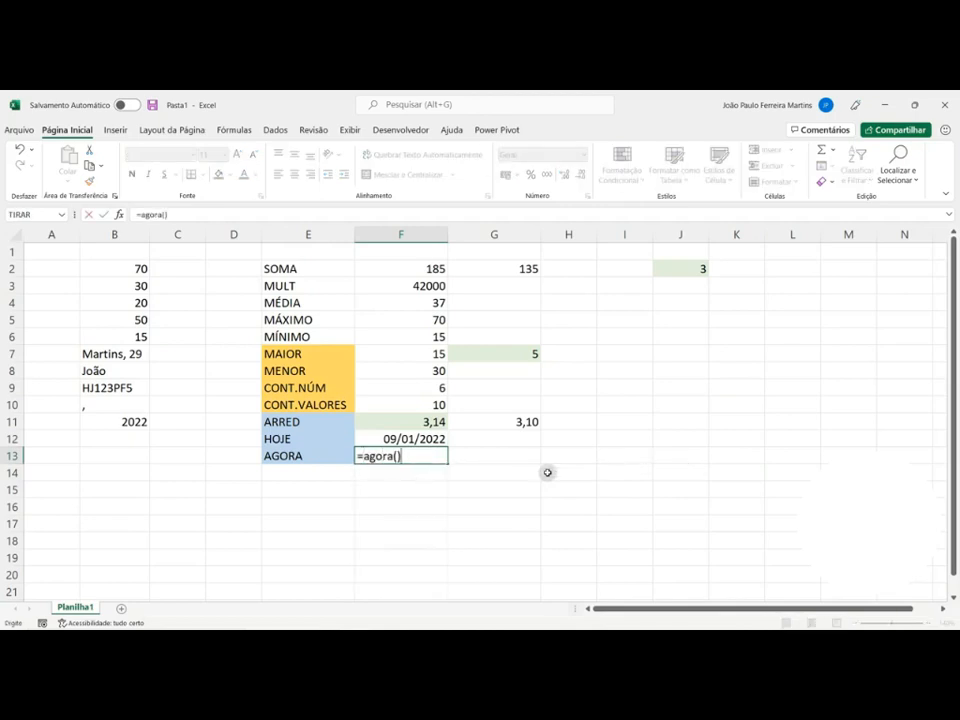
pyautogui.press('Return')
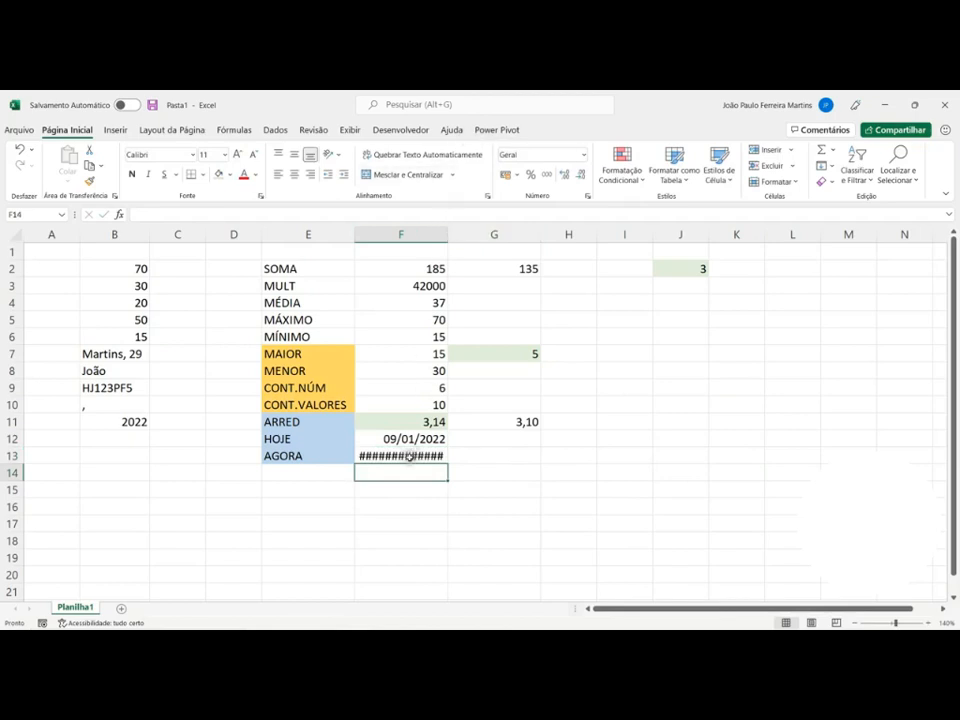
pyautogui.press('Up')
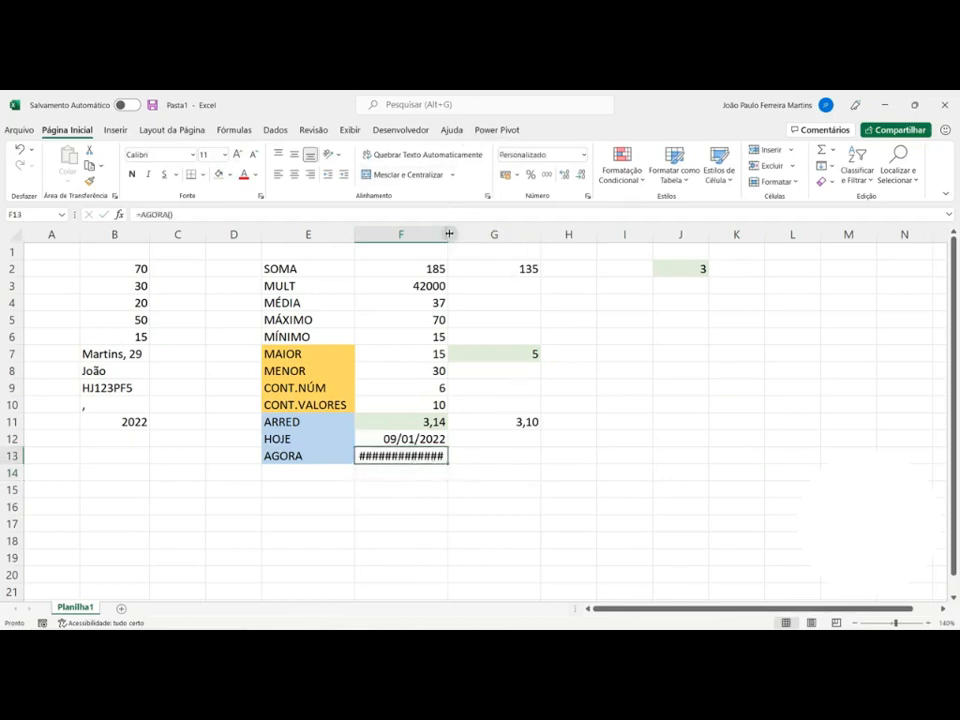
pyautogui.moveTo(447, 242); pyautogui.dragTo(497, 242)
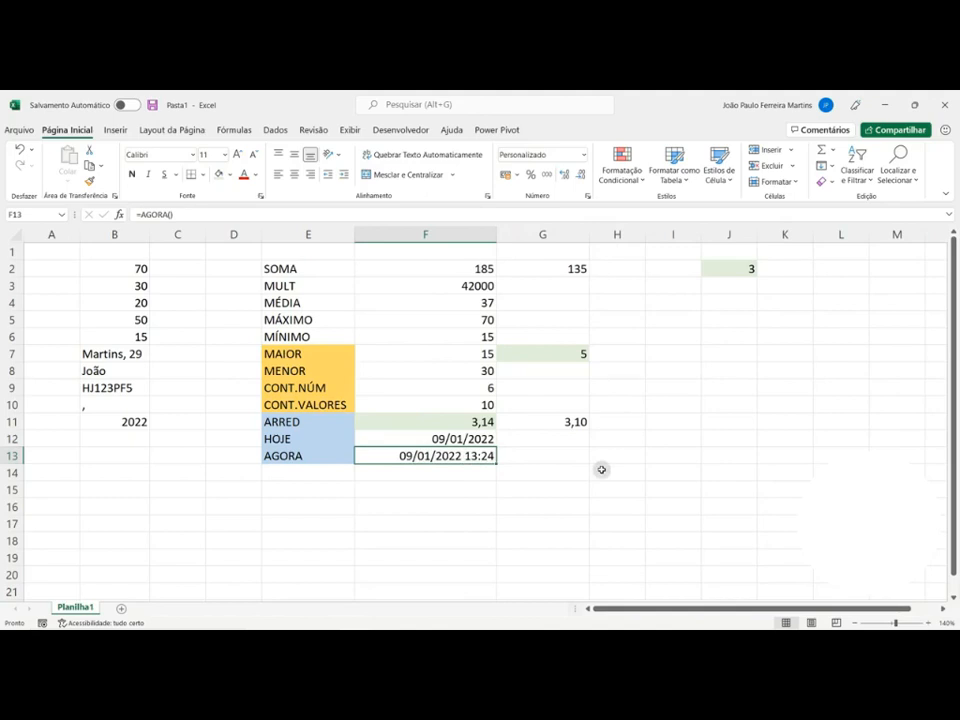
# Enter the formula =AGORA() again in F13 to refresh the date and time.
pyautogui.click(448, 440)
pyautogui.press('Down')
pyautogui.write('=agora')
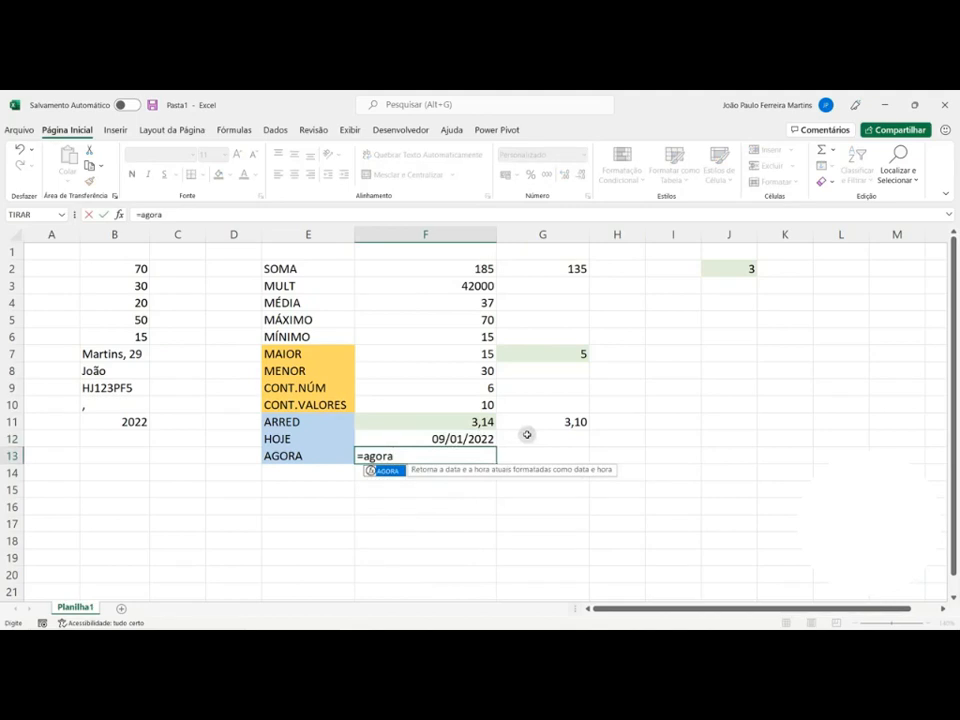
pyautogui.write('()')
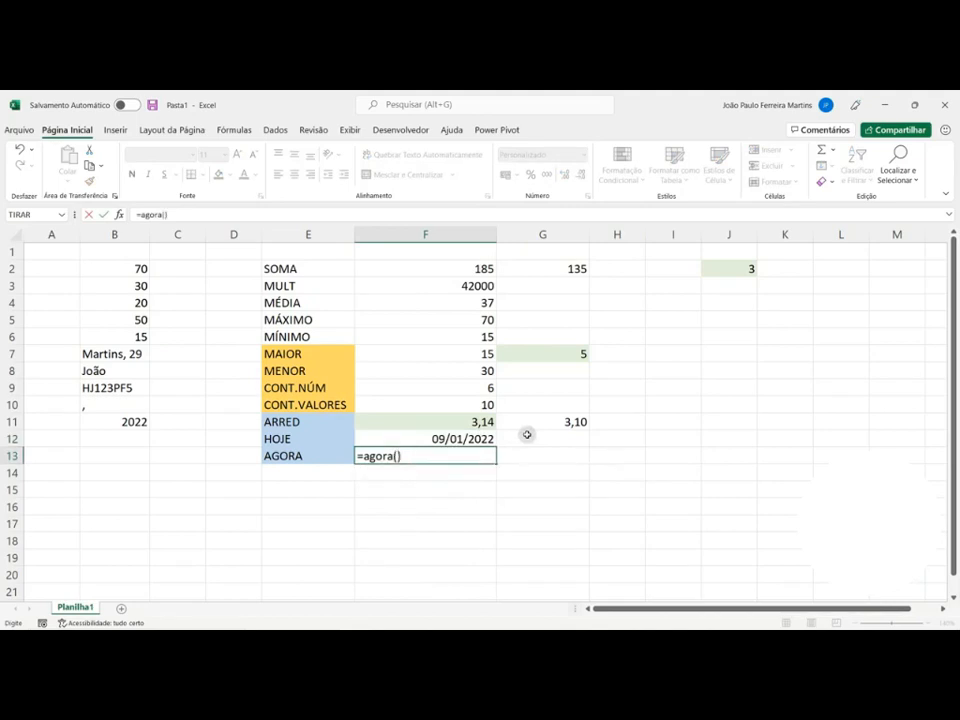
pyautogui.press('Return')
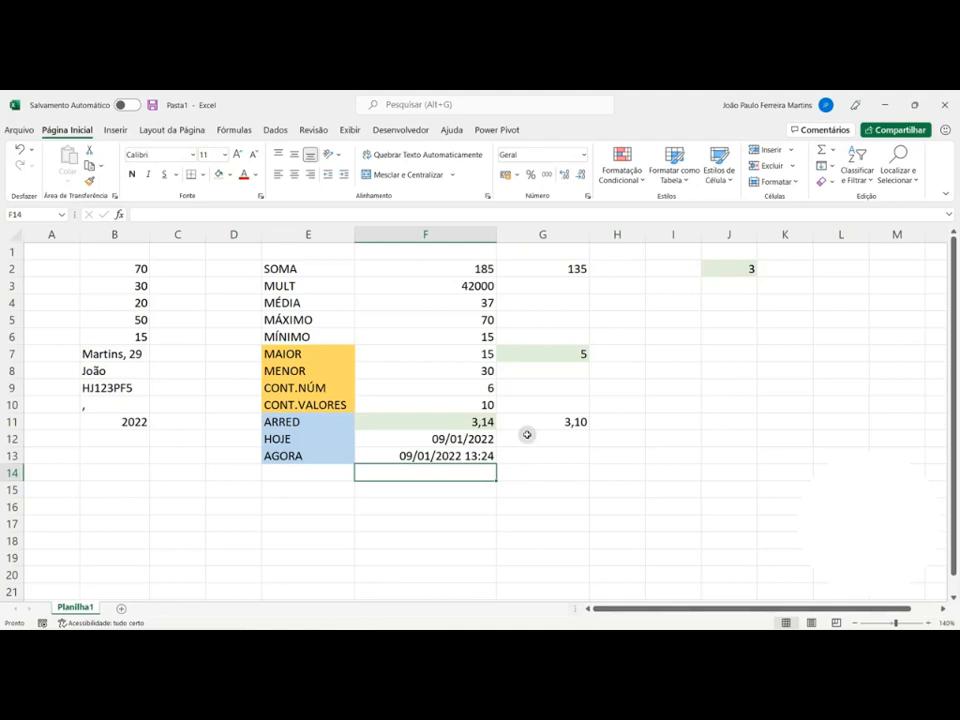
# Select the function labels from SOMA to AGORA in E2:E13 for review.
pyautogui.moveTo(313, 272); pyautogui.dragTo(302, 456)
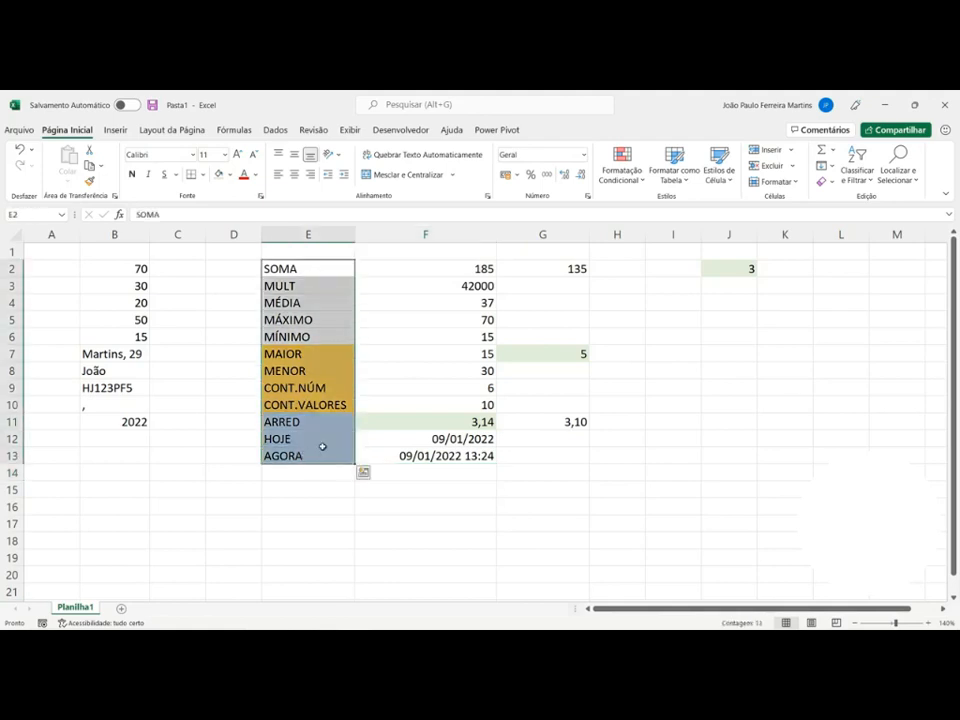